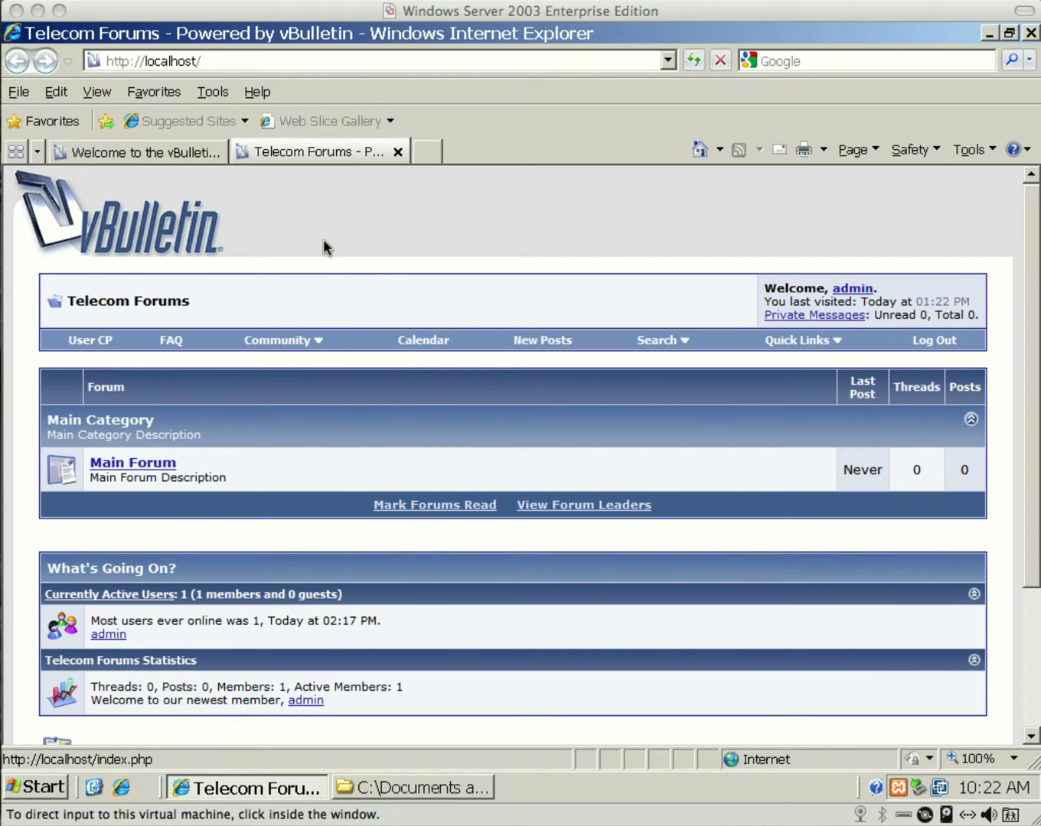
Bring the 'web server' desktop folder with telecom_logo.jpg to the front over the forum page
click(404, 785)
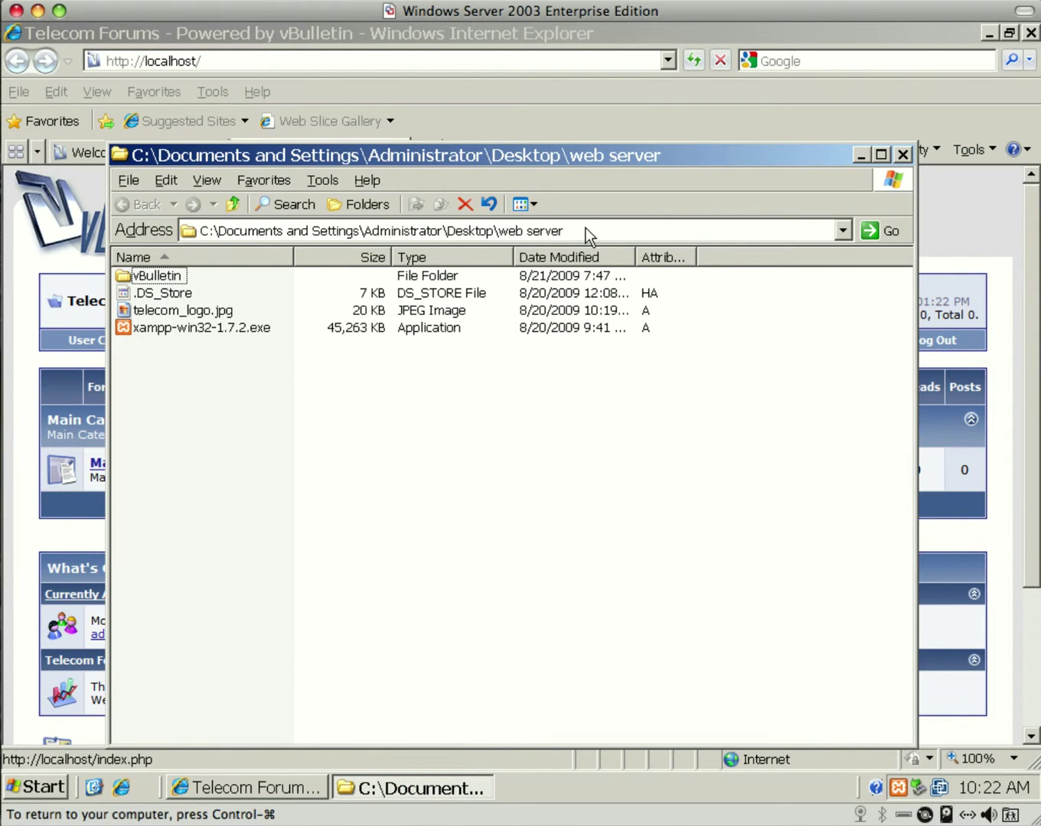
Open Windows Explorer with the folder tree from the Start button's context menu
click(842, 231)
click(841, 231)
click(740, 153)
right_click(48, 788)
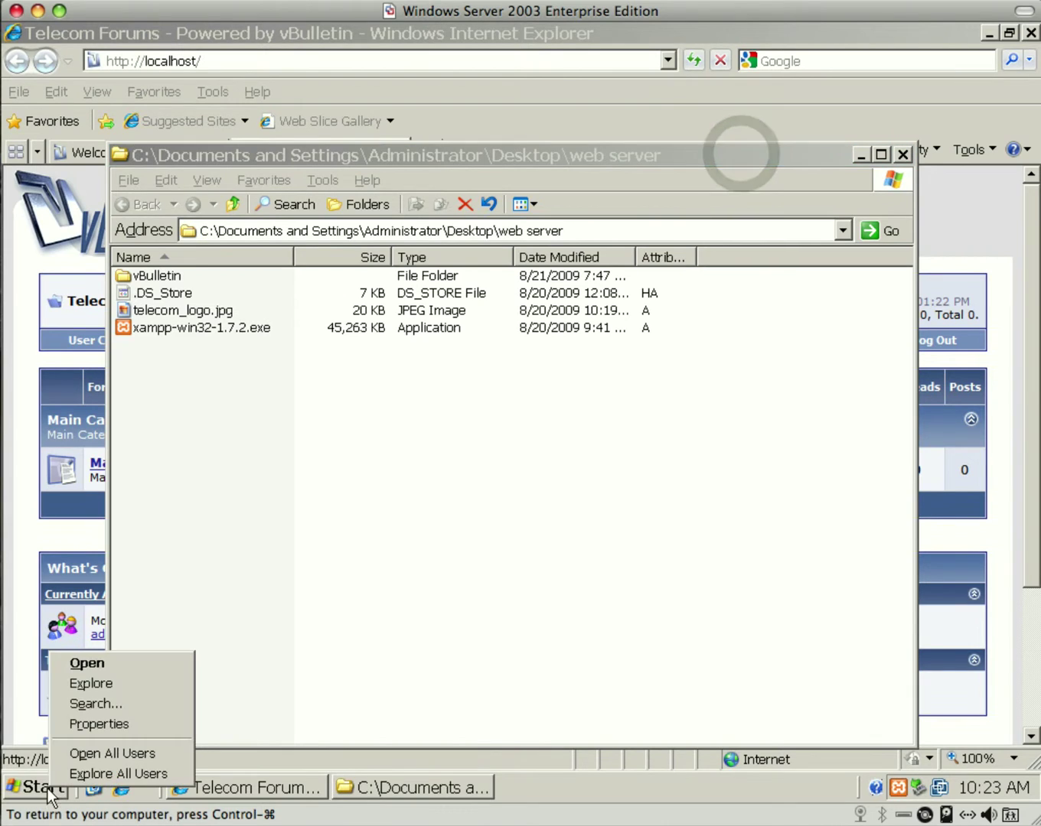
click(98, 686)
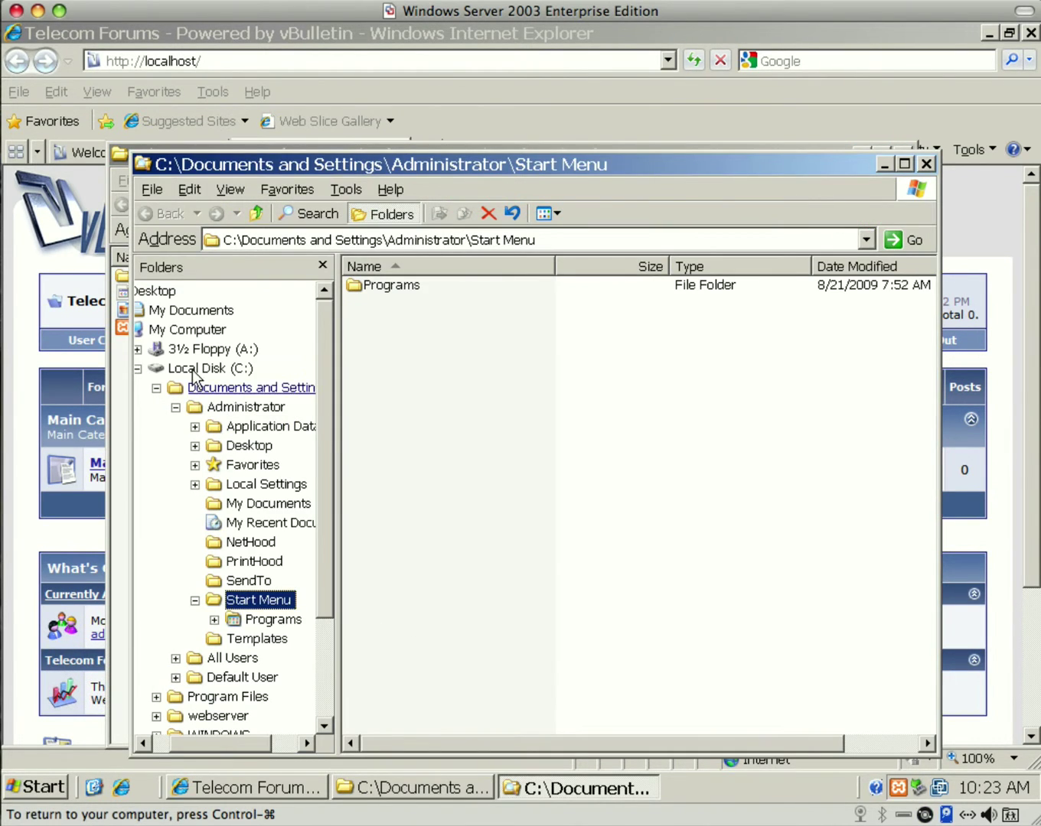
Browse to C:\webserver\xampp\htdocs\images\misc and select vbulletin3_logo_white.gif
click(198, 371)
click(156, 388)
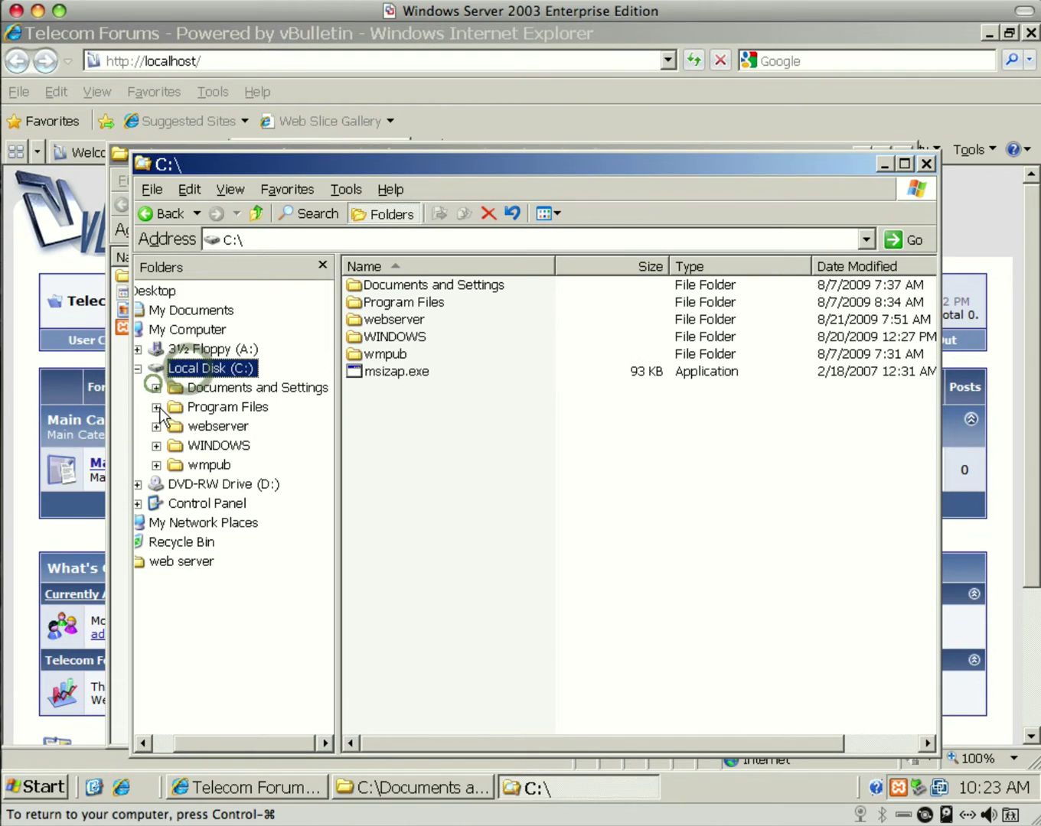
click(216, 425)
click(227, 445)
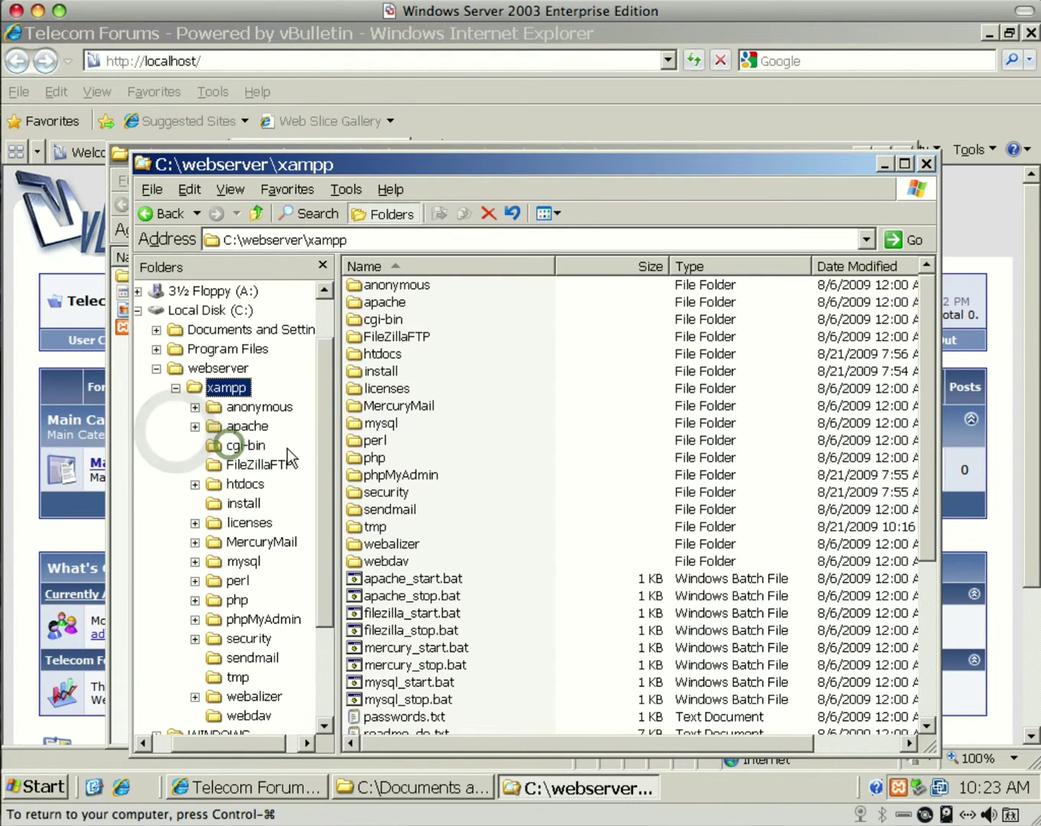
click(244, 488)
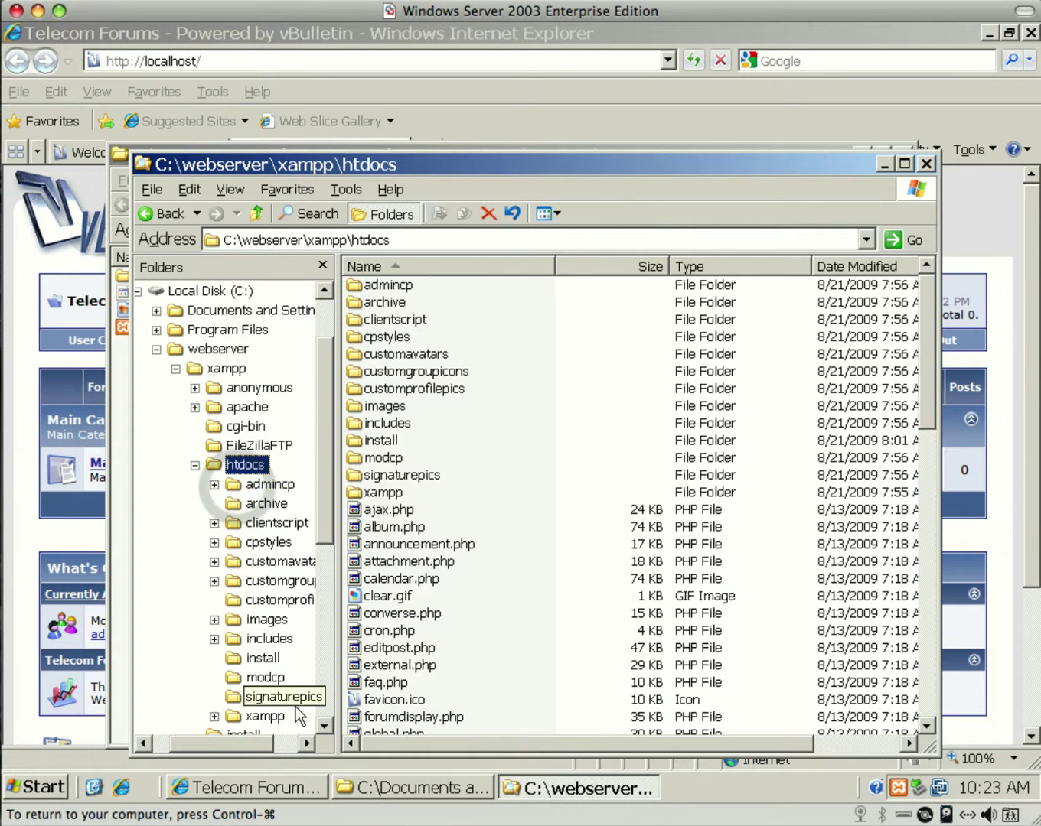
click(264, 621)
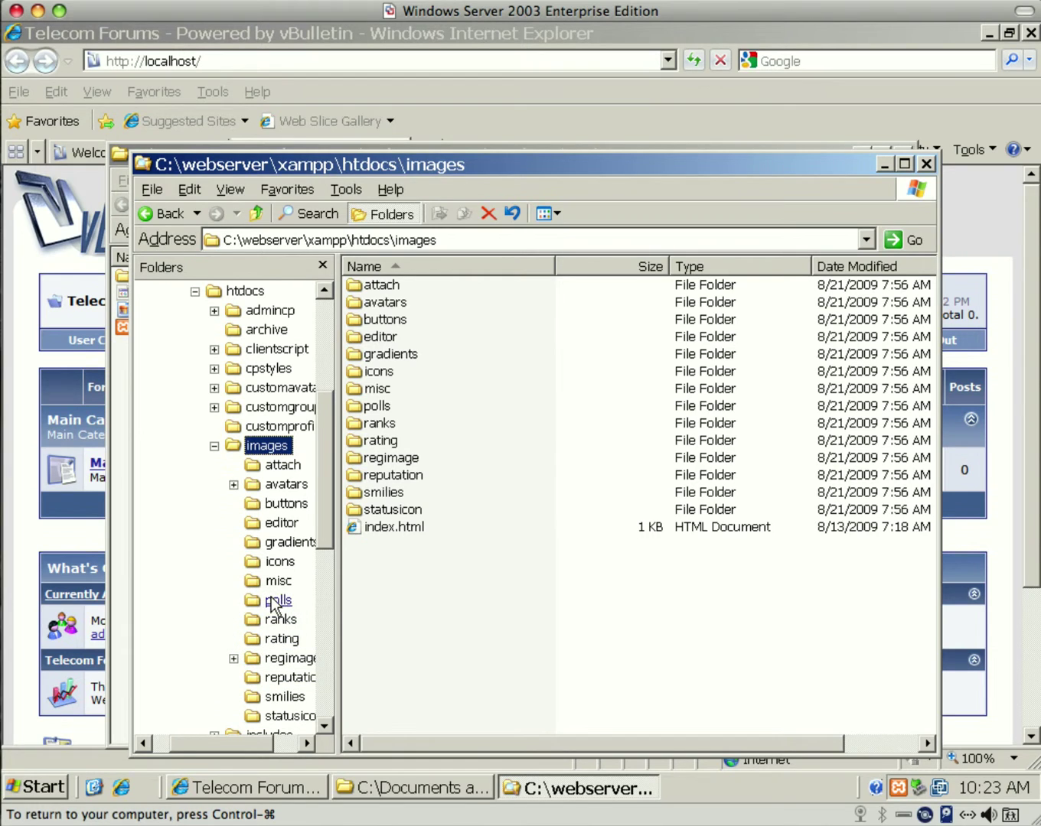
click(272, 586)
scroll(586, 558, down, 8)
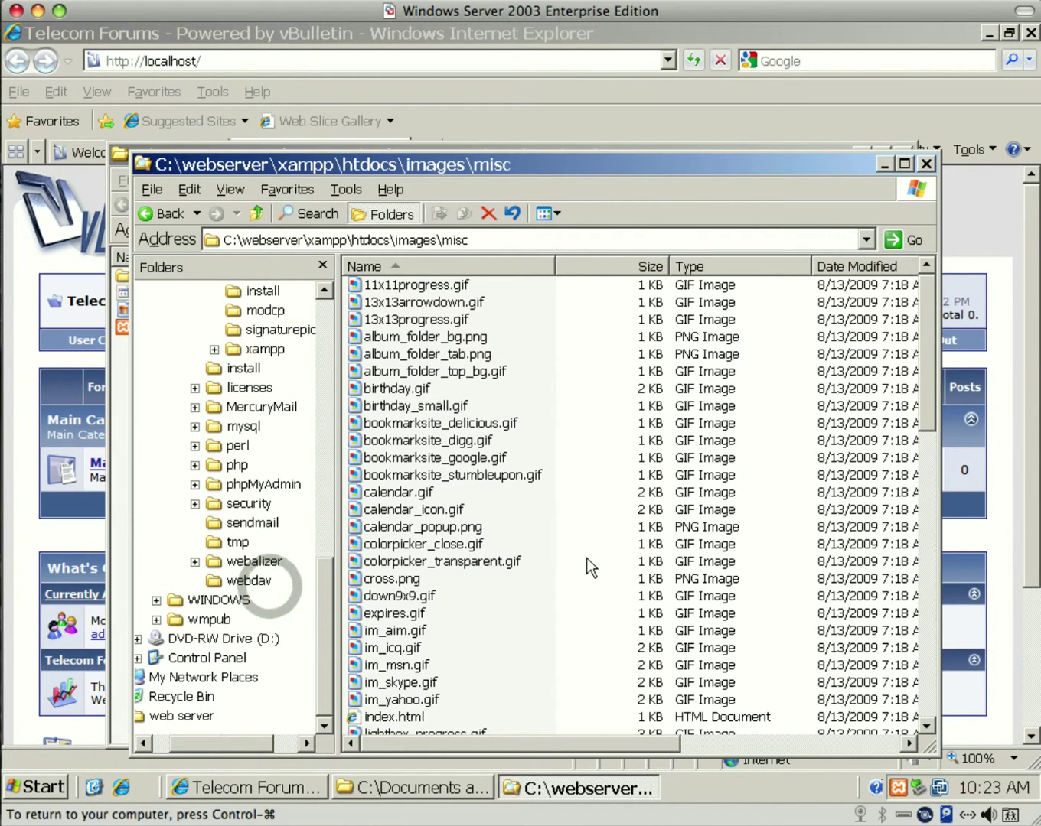
drag(923, 400, 848, 739)
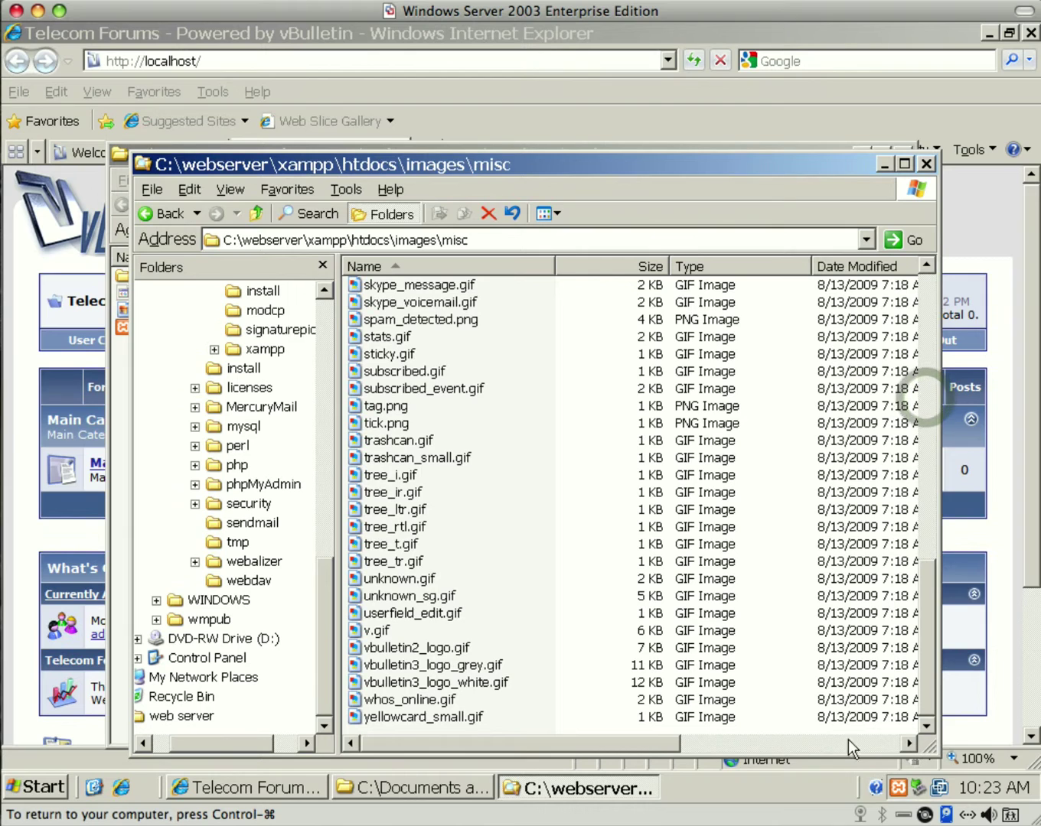
click(458, 683)
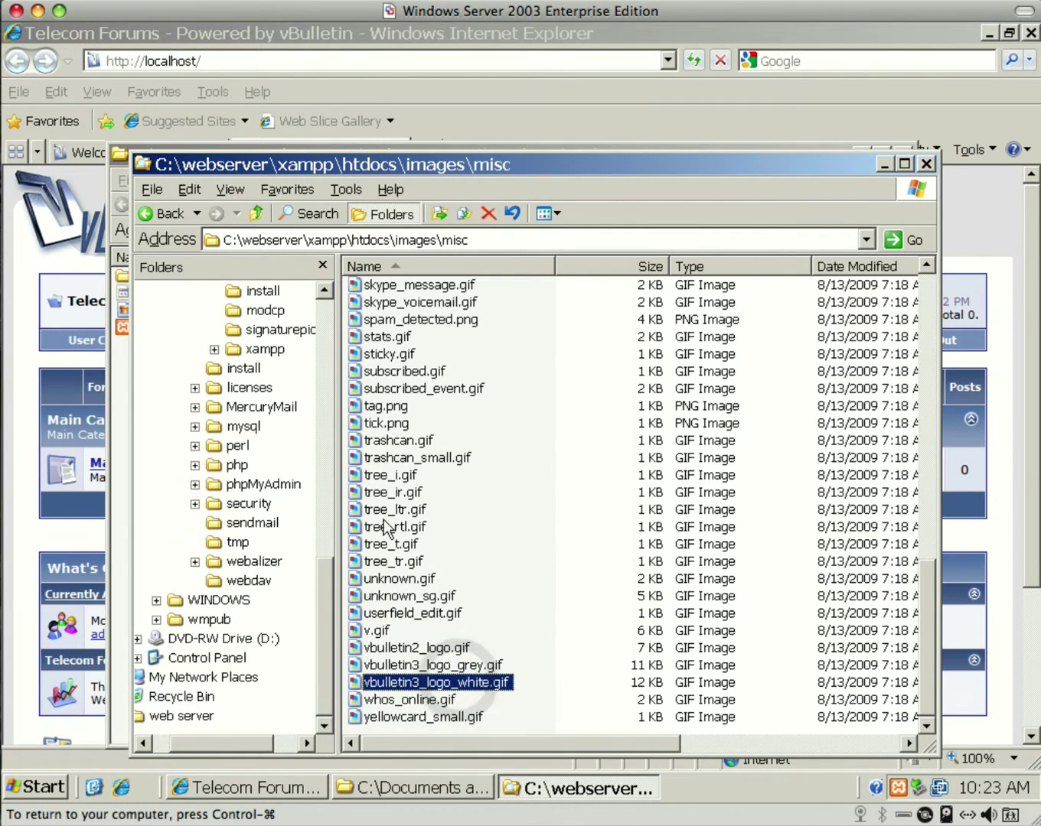
Rename vbulletin3_logo_white.gif to vbulletin3_logo_white.gif.old, confirming the extension change
right_click(429, 683)
click(473, 642)
key(ctrl+c)
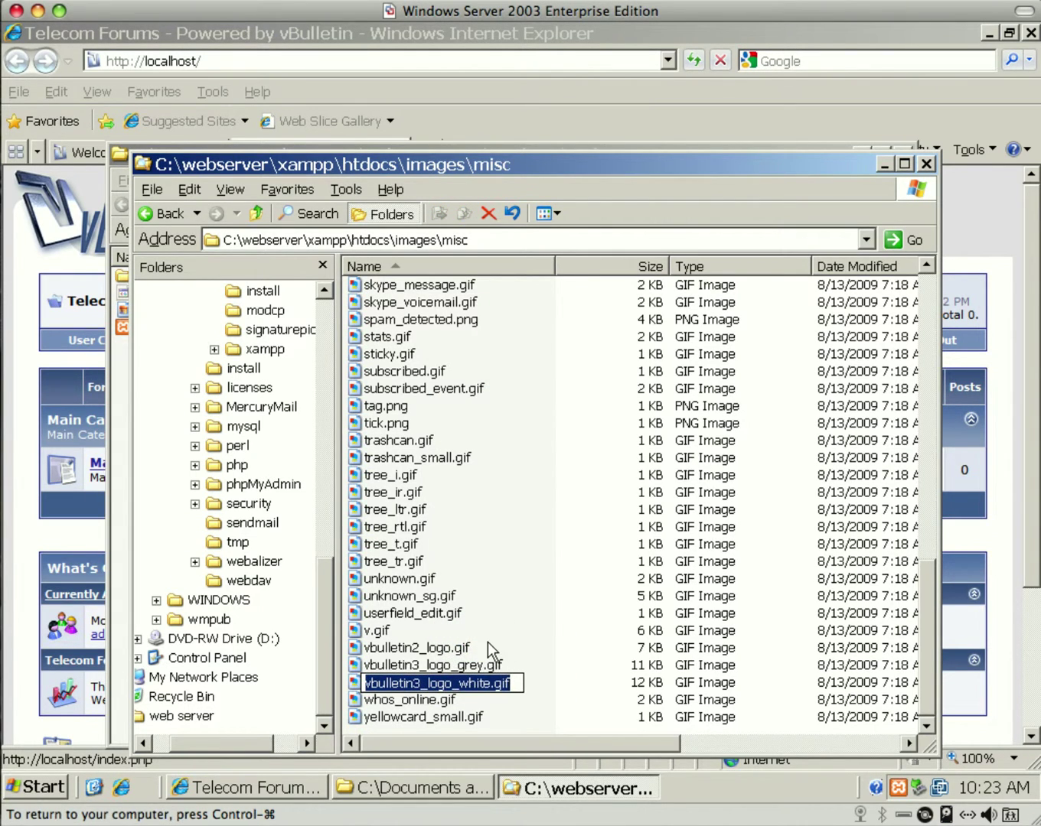
click(520, 683)
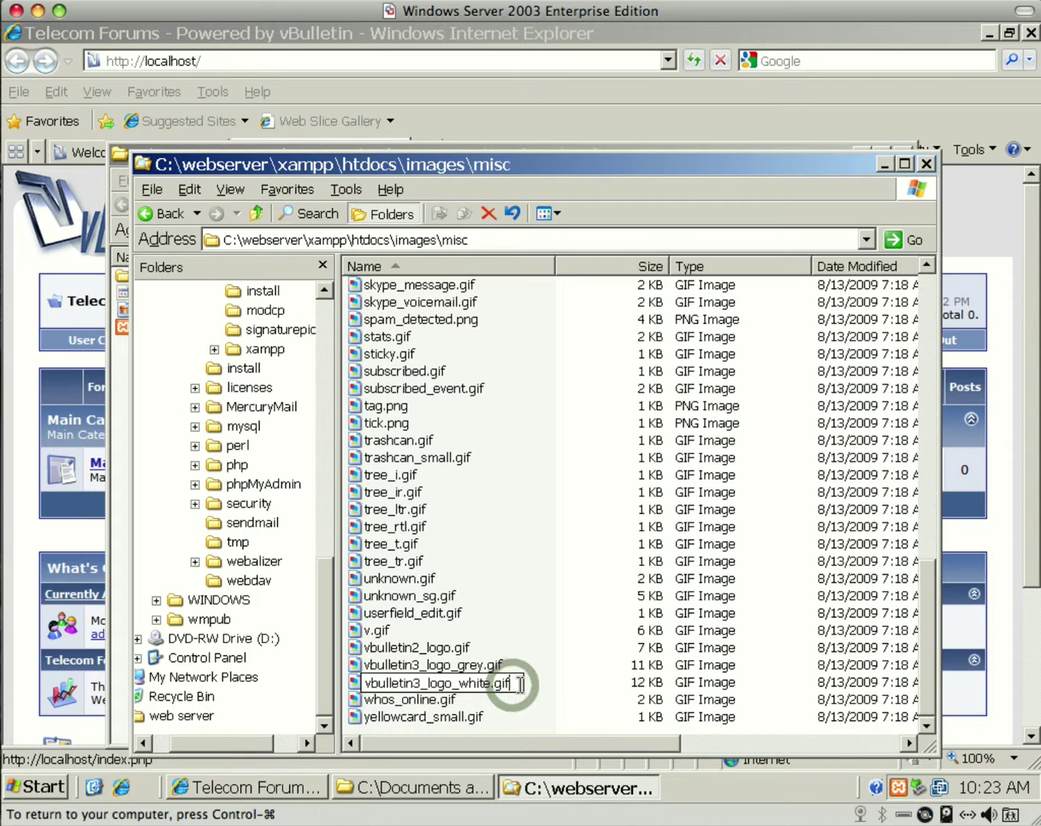
text(.gif.ol)
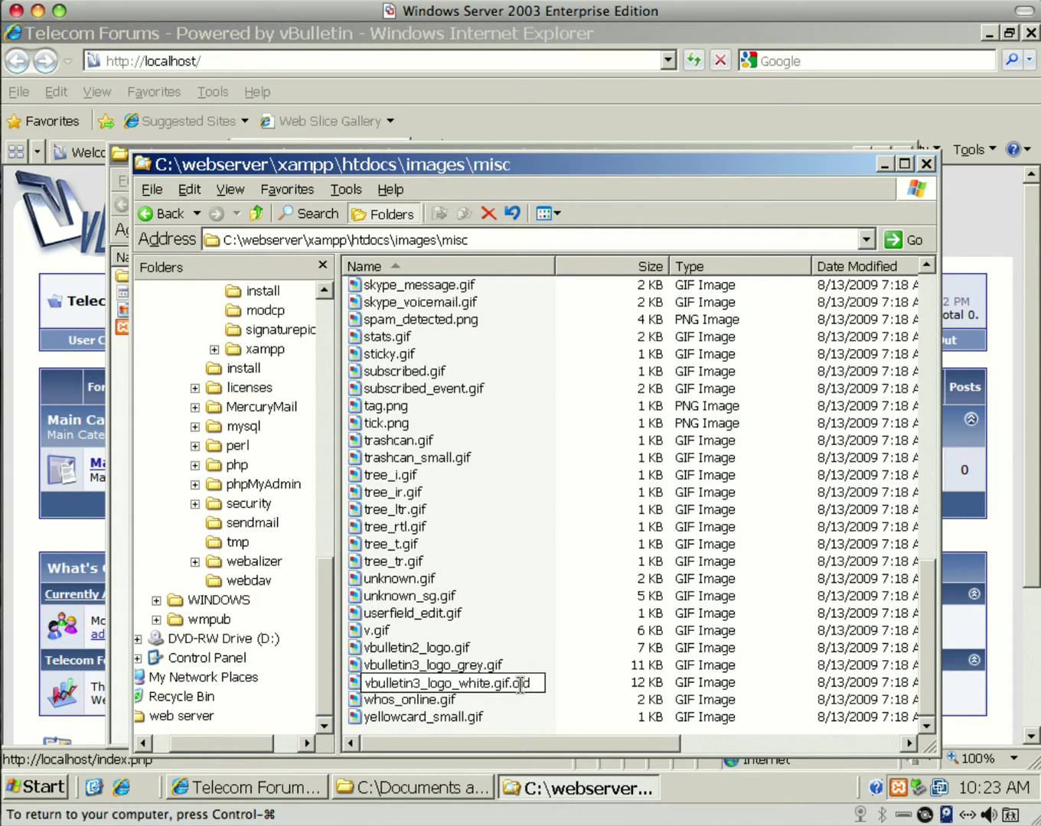
text(d)
key(Return)
click(475, 467)
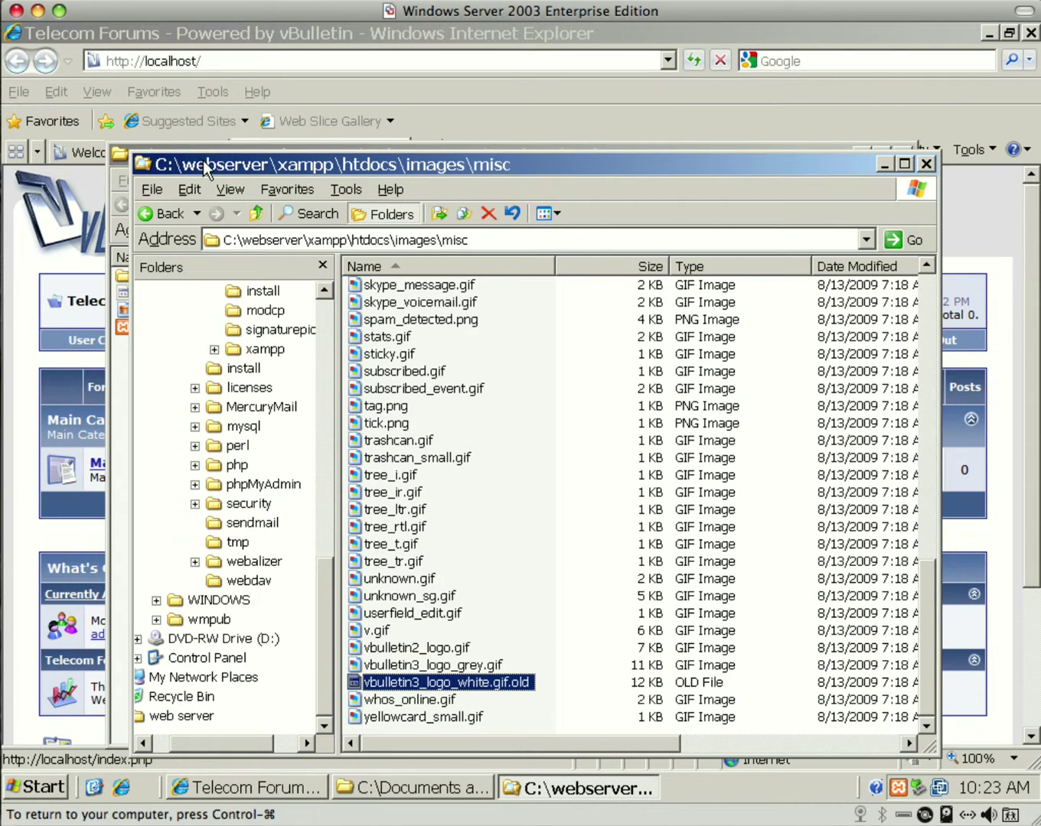
Copy telecom_logo.jpg from the web server folder into the misc folder
drag(202, 161, 255, 98)
click(160, 150)
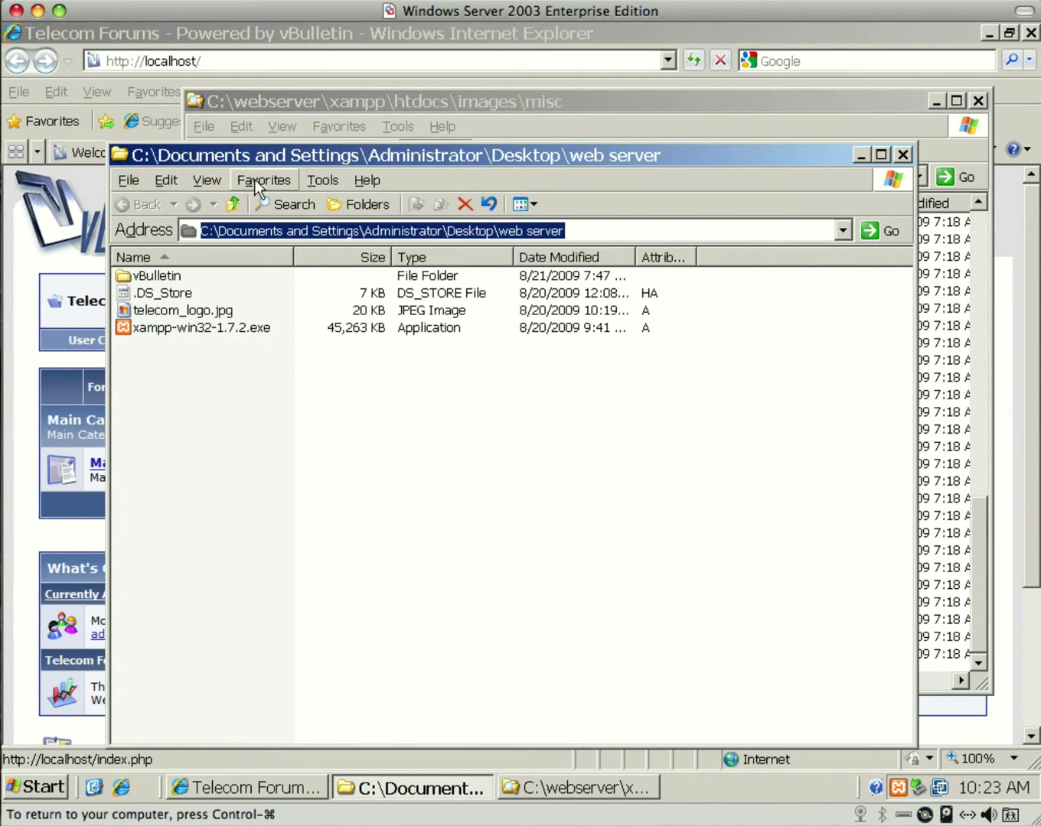
drag(252, 157, 522, 253)
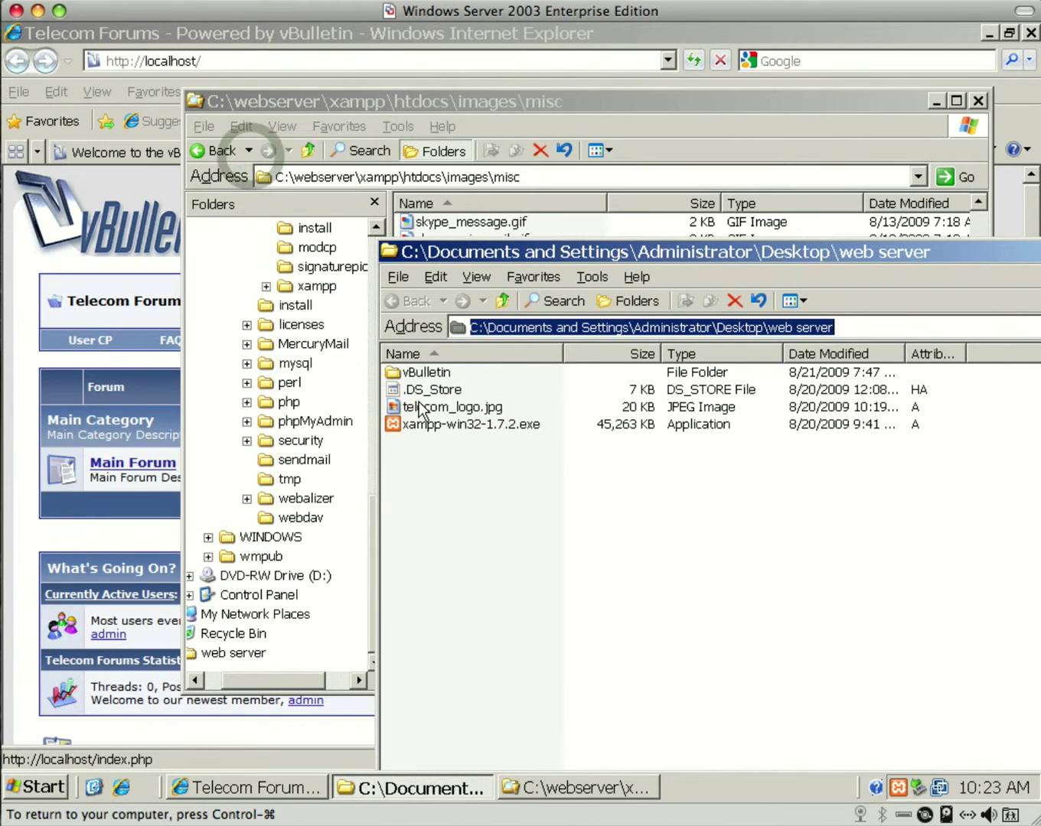
drag(422, 412, 492, 227)
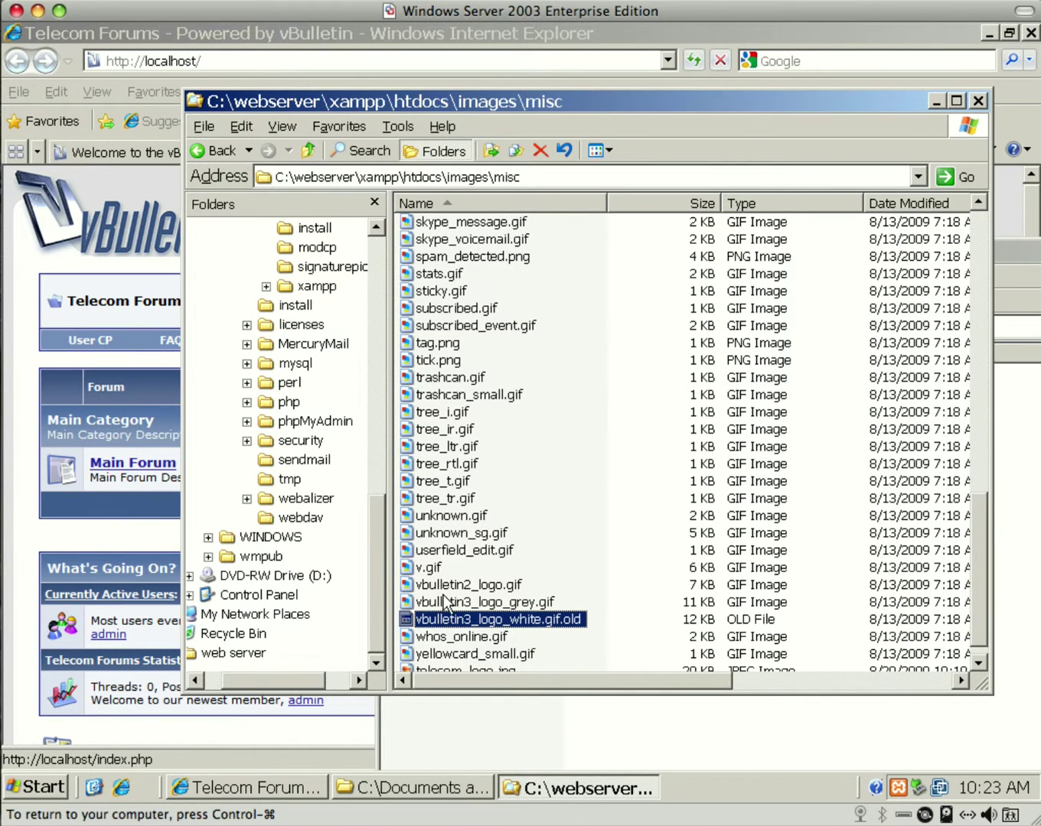
Rename the copied telecom_logo.jpg to vbulletin3_logo_white.gif, accepting the extension change
right_click(468, 668)
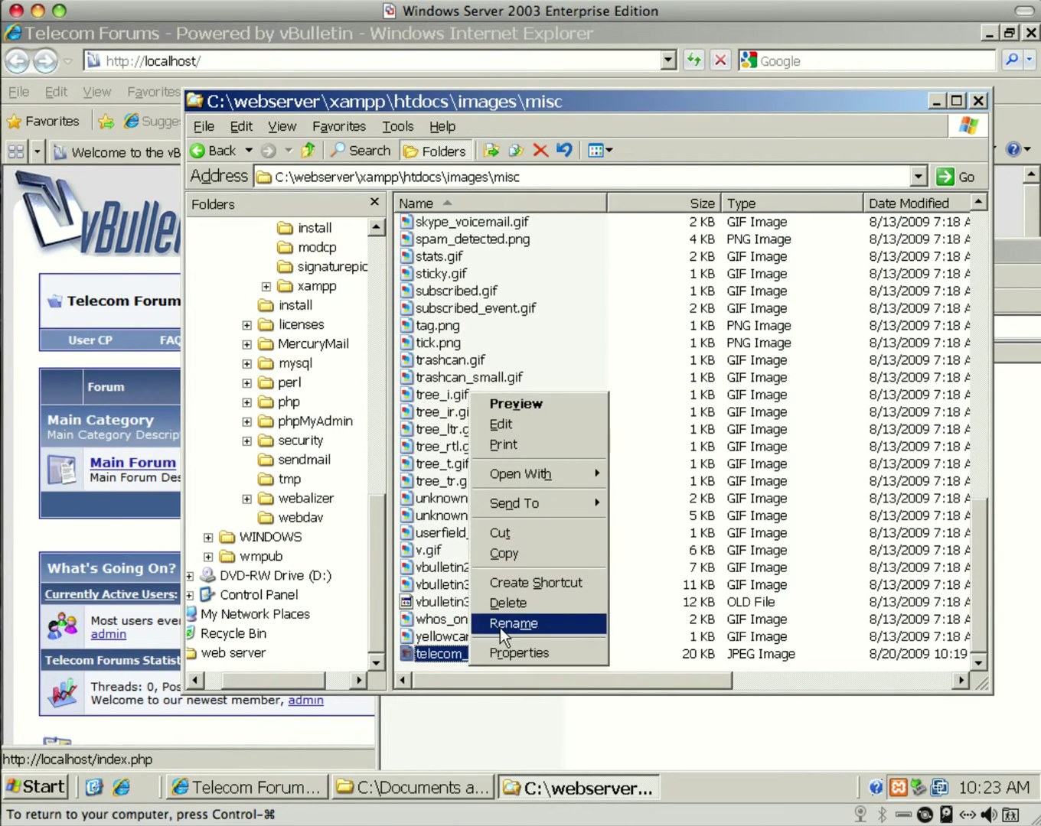
click(500, 628)
key(ctrl+v)
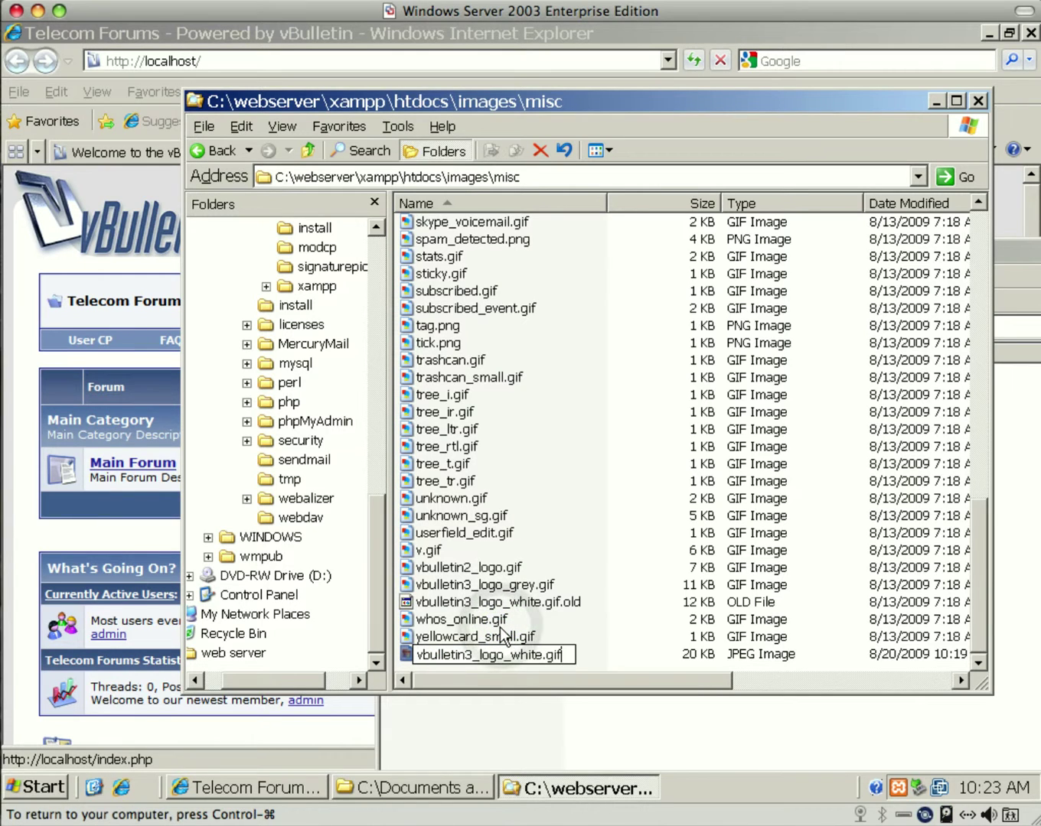
click(574, 617)
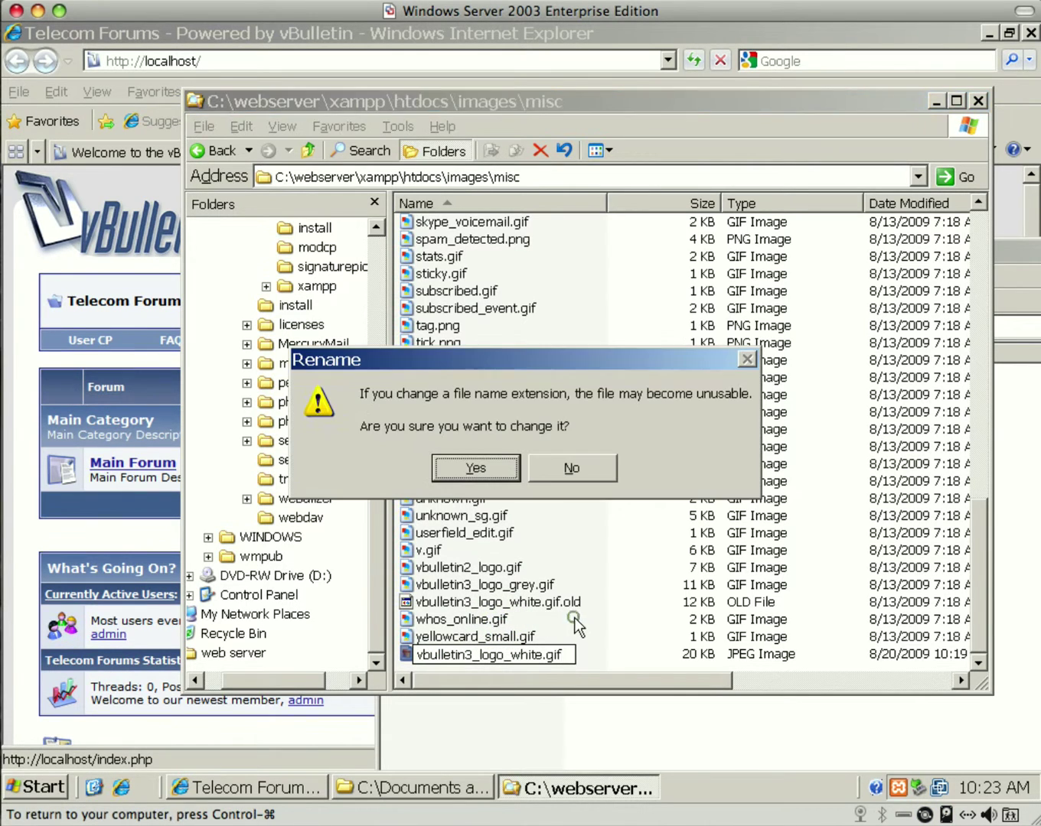
click(476, 460)
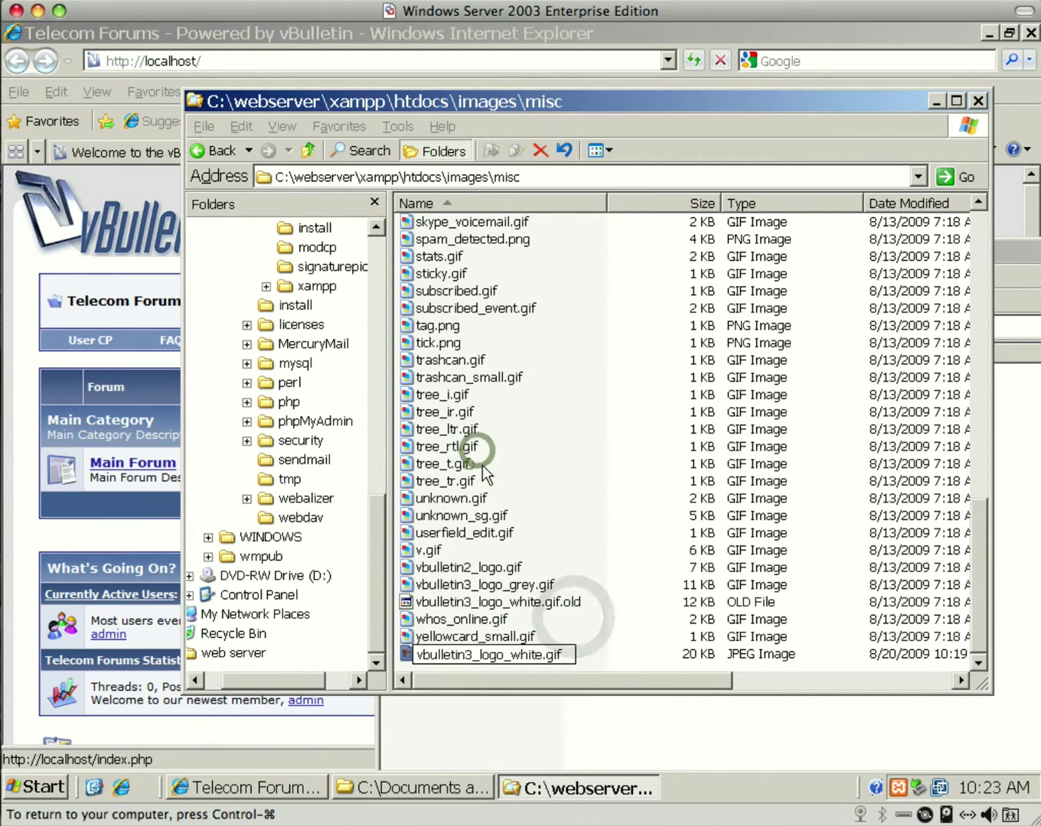
click(141, 32)
click(694, 61)
click(693, 61)
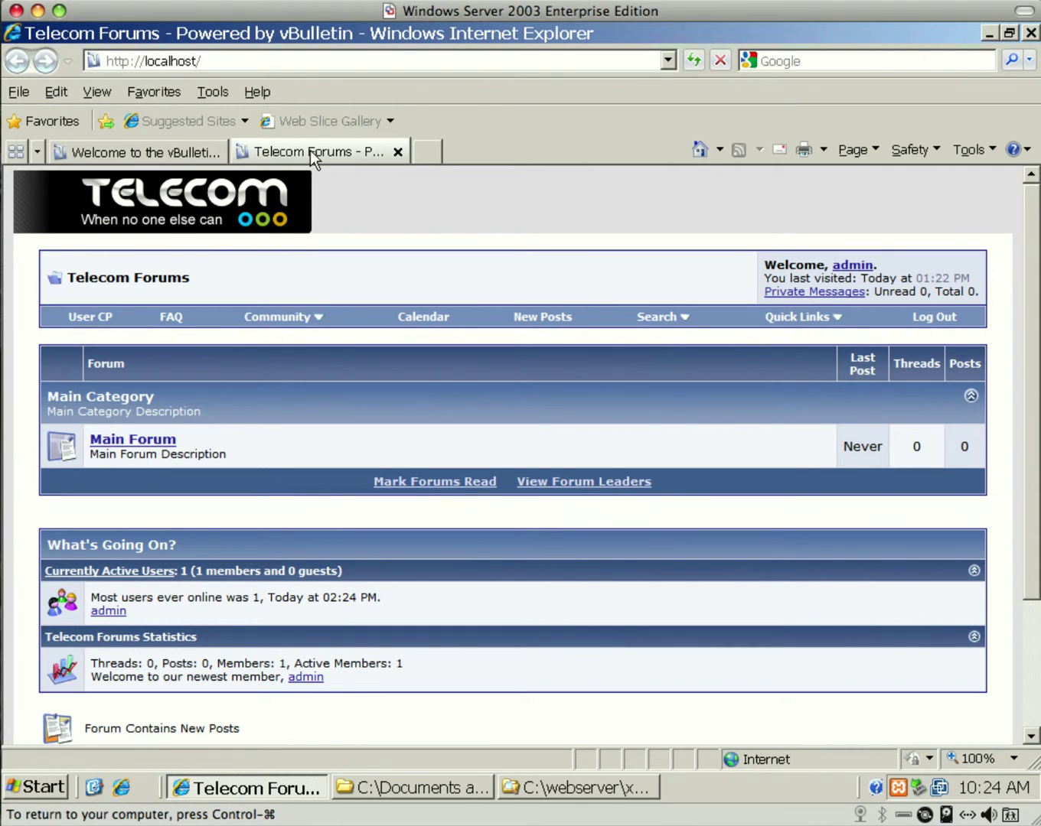
Copy all five items in vBulletin\vb mods\DownloadsII-5.1.0\upload
click(422, 789)
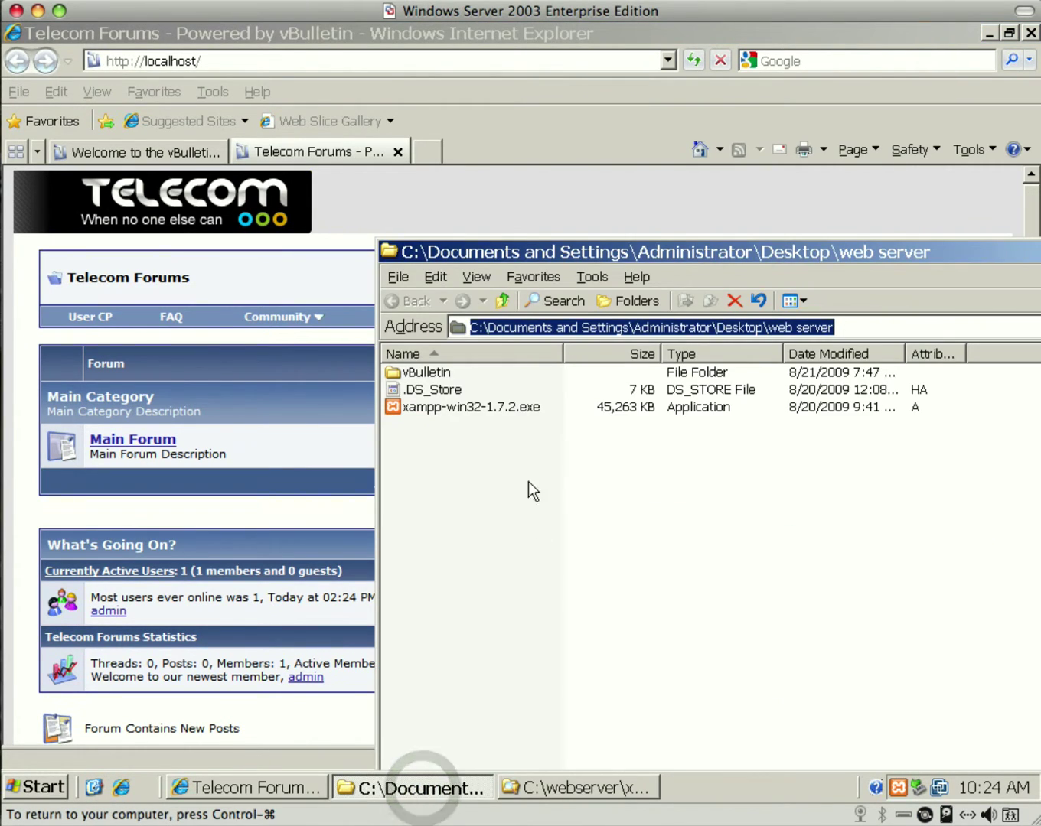
double_click(425, 372)
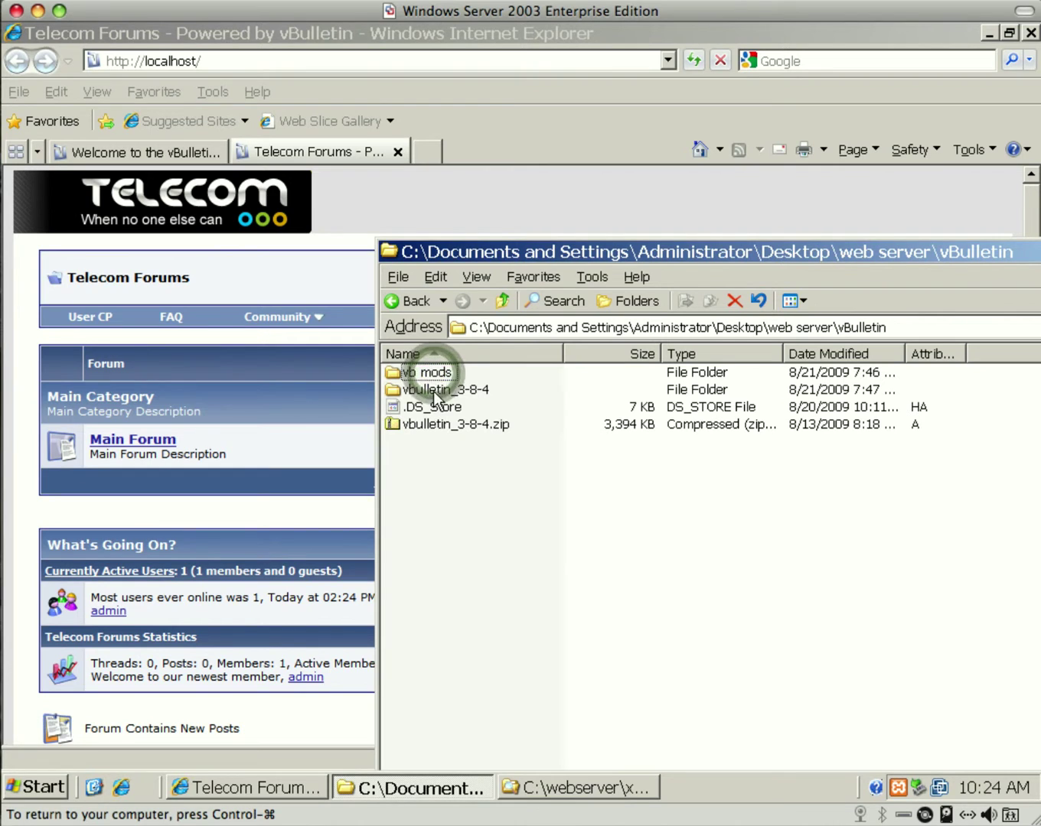
double_click(424, 371)
click(431, 374)
double_click(432, 374)
click(424, 372)
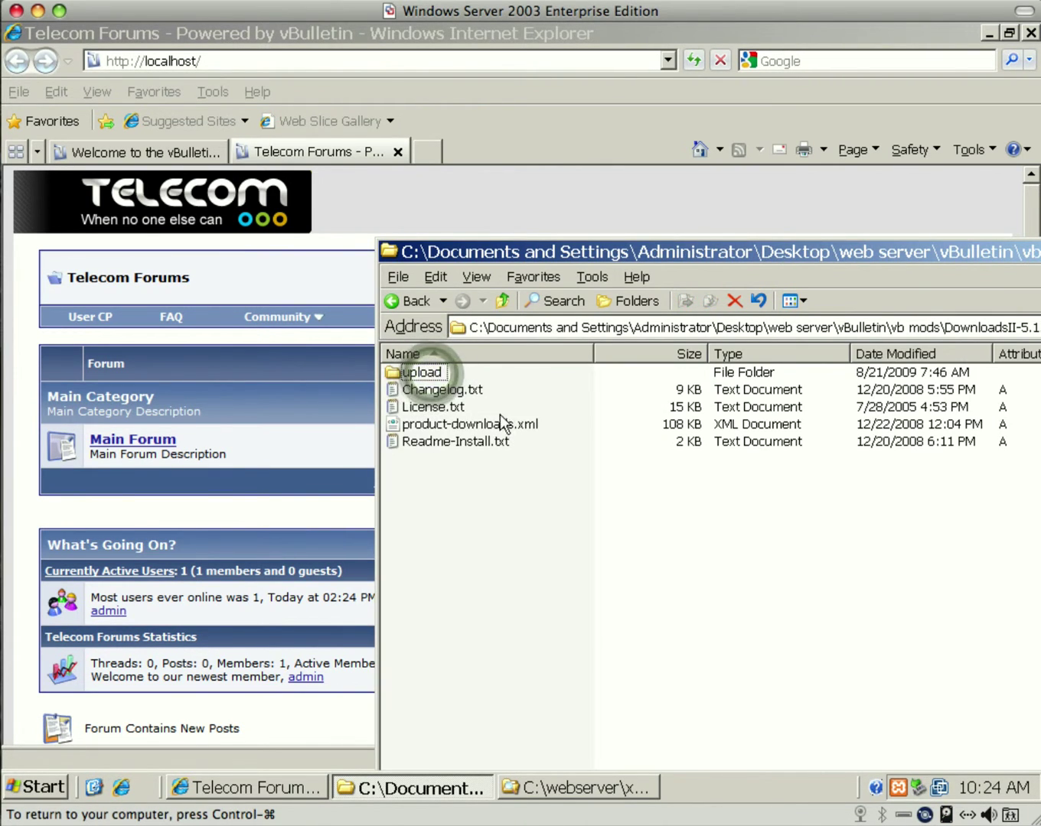
double_click(414, 375)
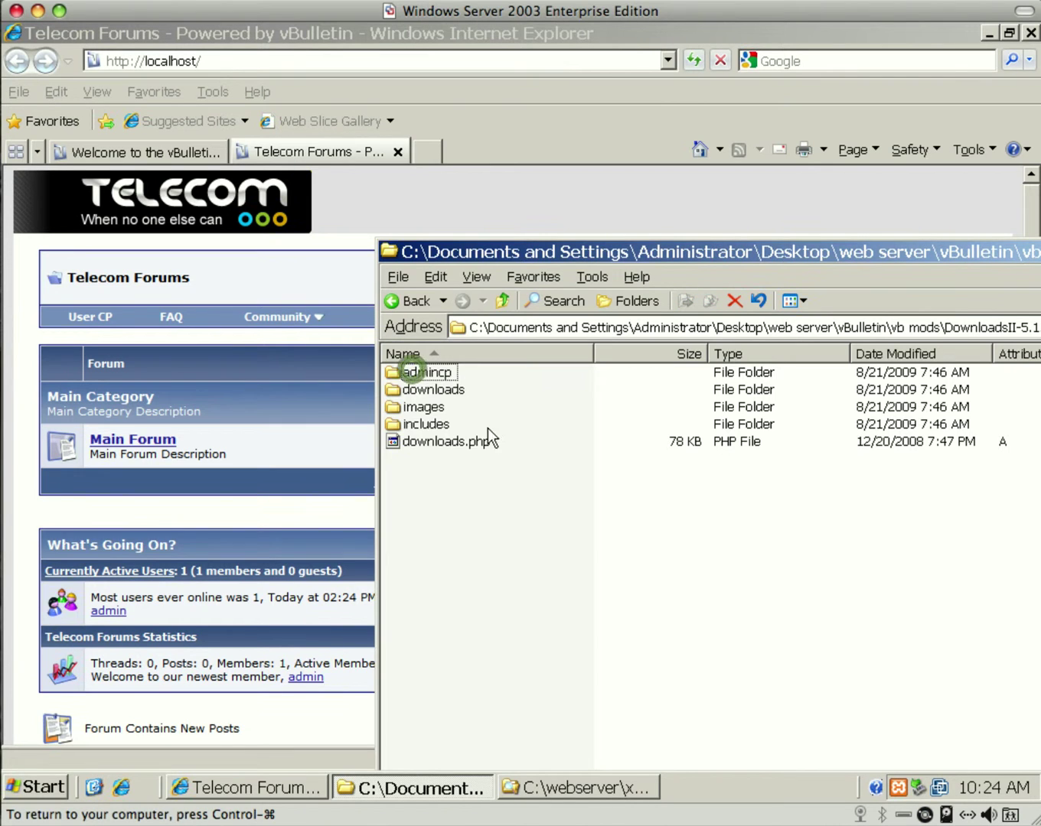
drag(525, 515, 392, 354)
right_click(423, 404)
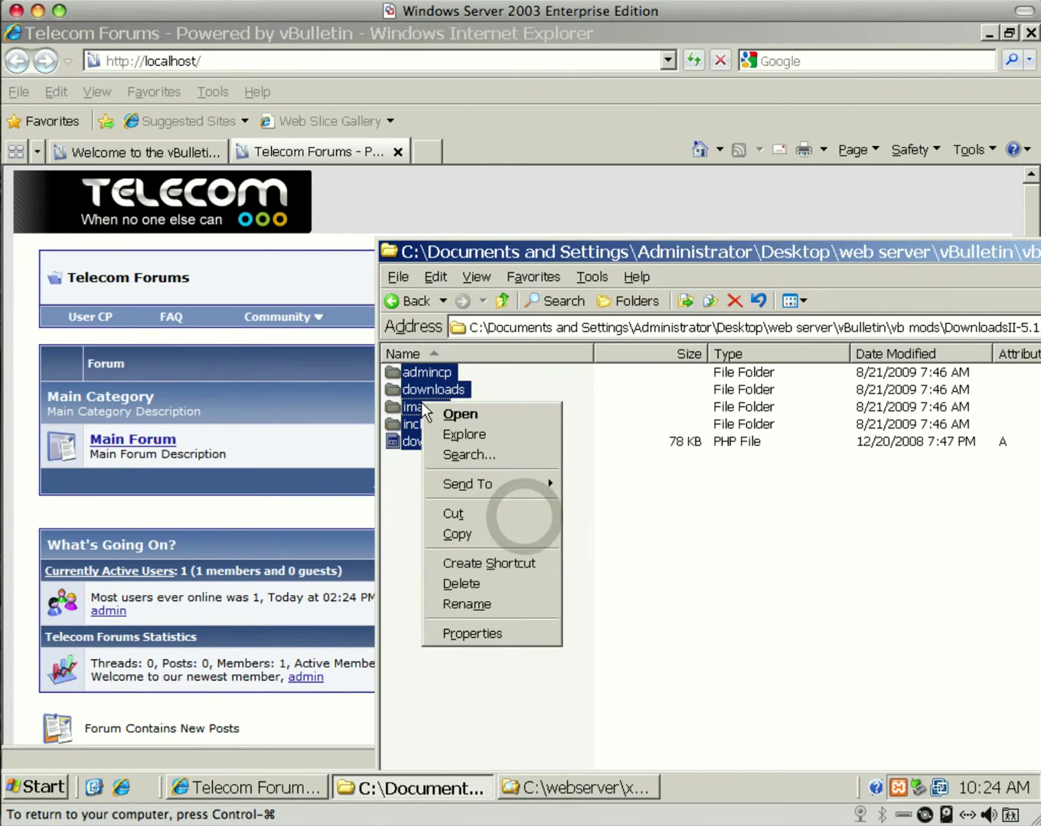
click(491, 535)
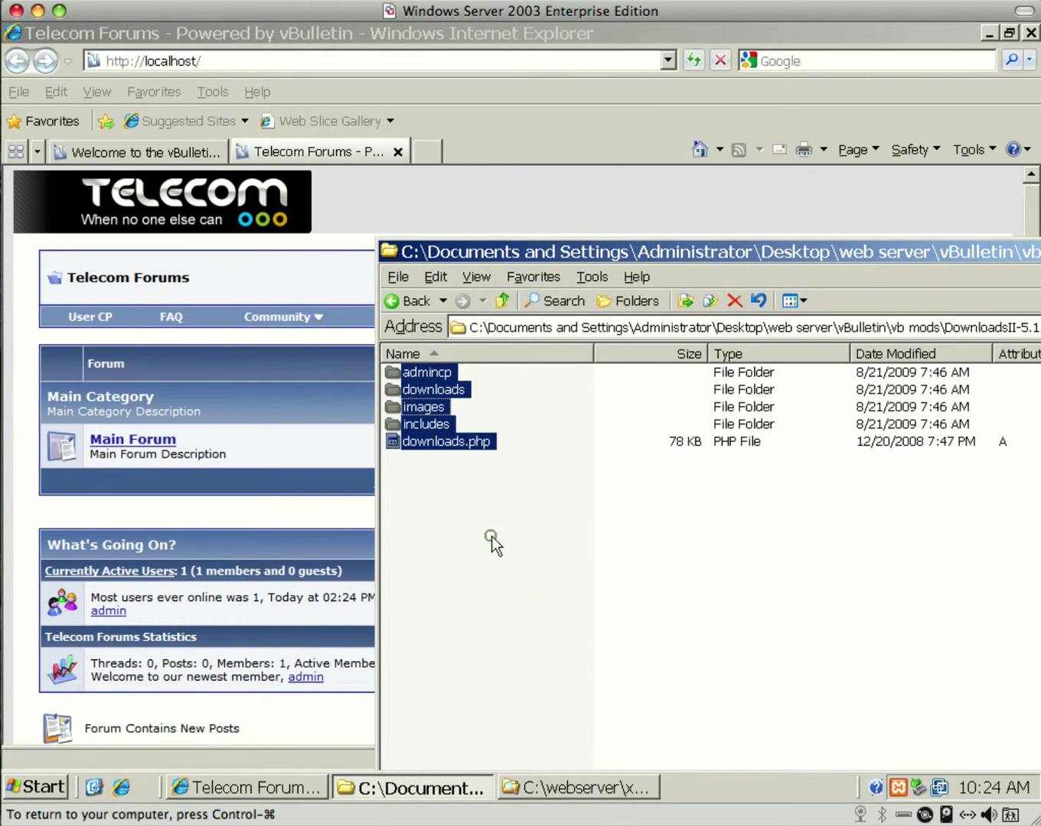
Paste the DownloadsII files into htdocs, choosing Yes to All to replace existing folders
click(584, 785)
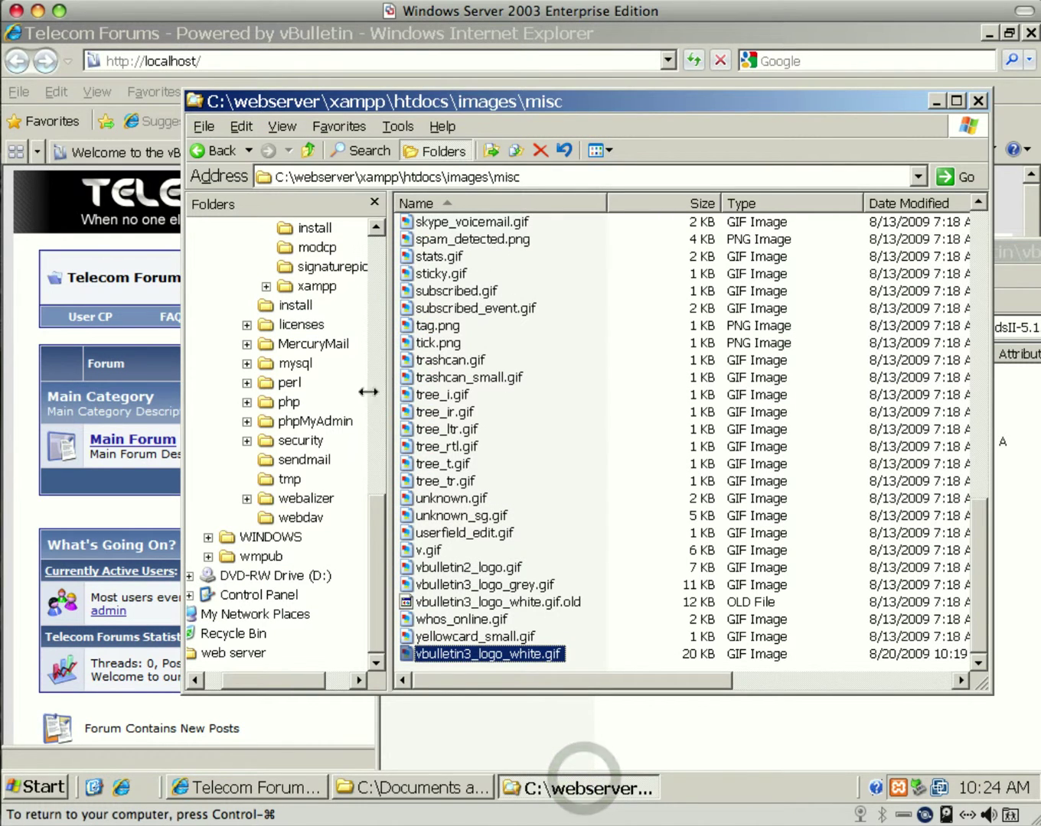
drag(382, 551, 380, 345)
click(297, 323)
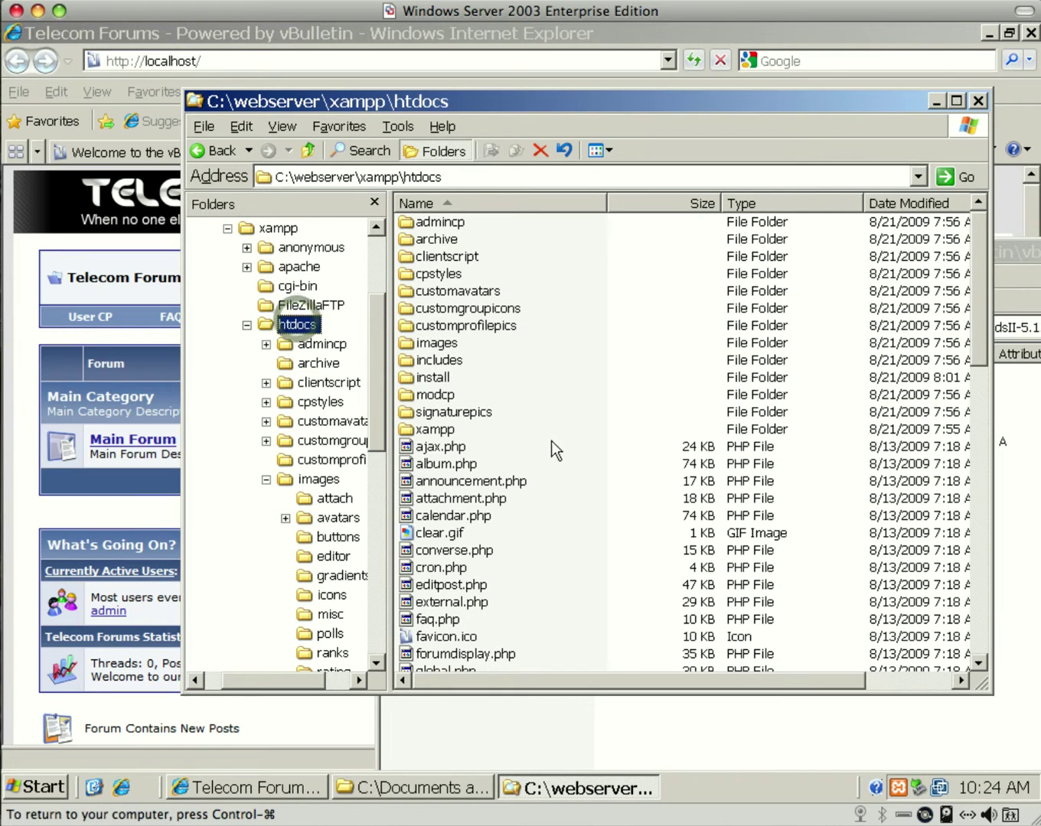
right_click(520, 505)
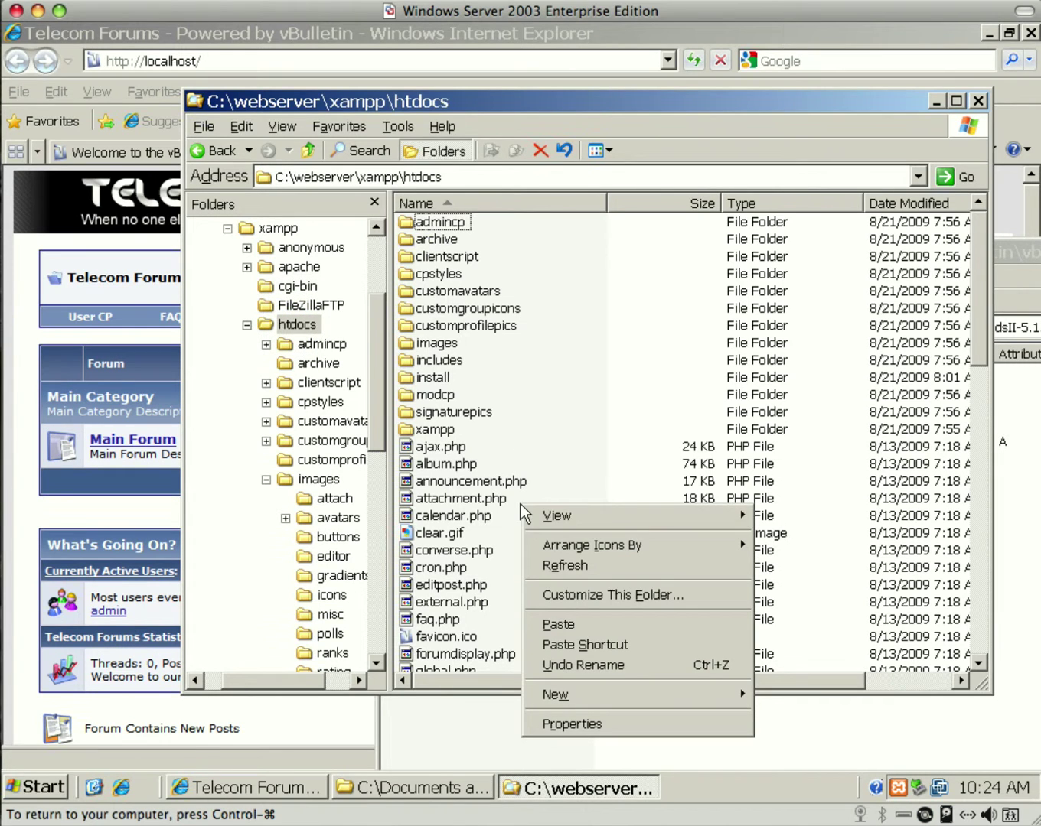
click(553, 626)
click(519, 459)
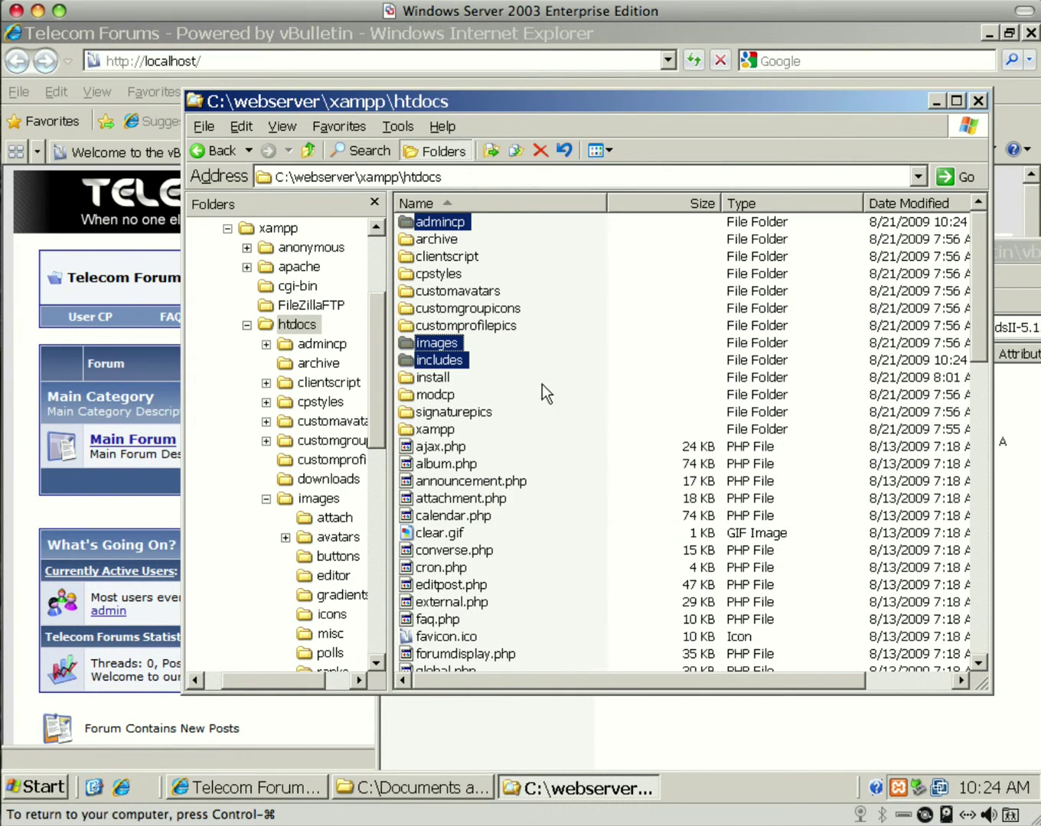
In the admin panel, go to Plugins & Products > Manage Products > Add/Import Product
click(164, 41)
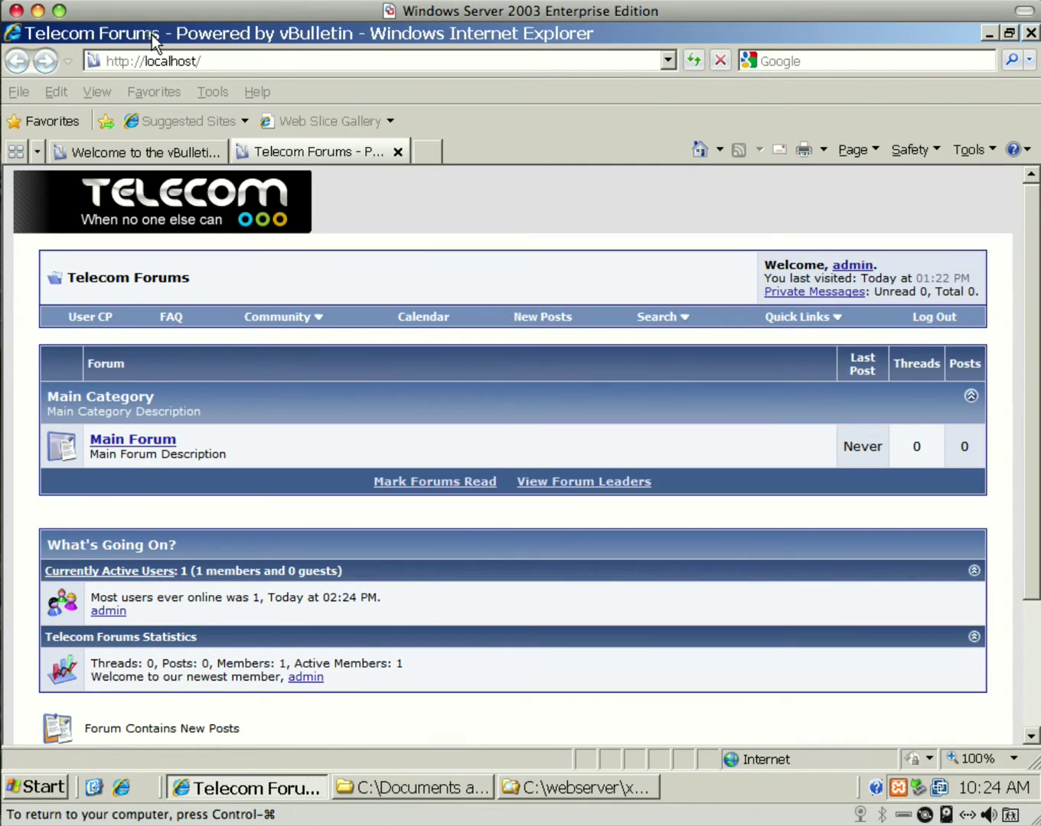
click(126, 153)
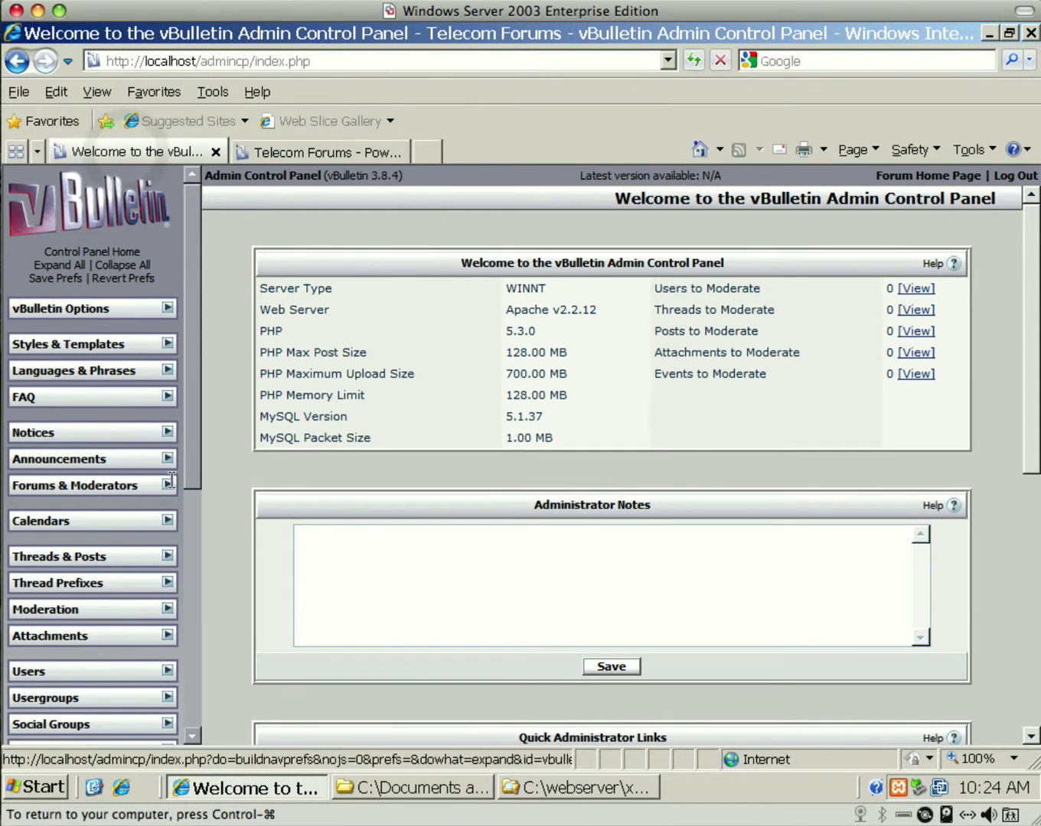
scroll(173, 490, down, 3)
scroll(173, 489, down, 2)
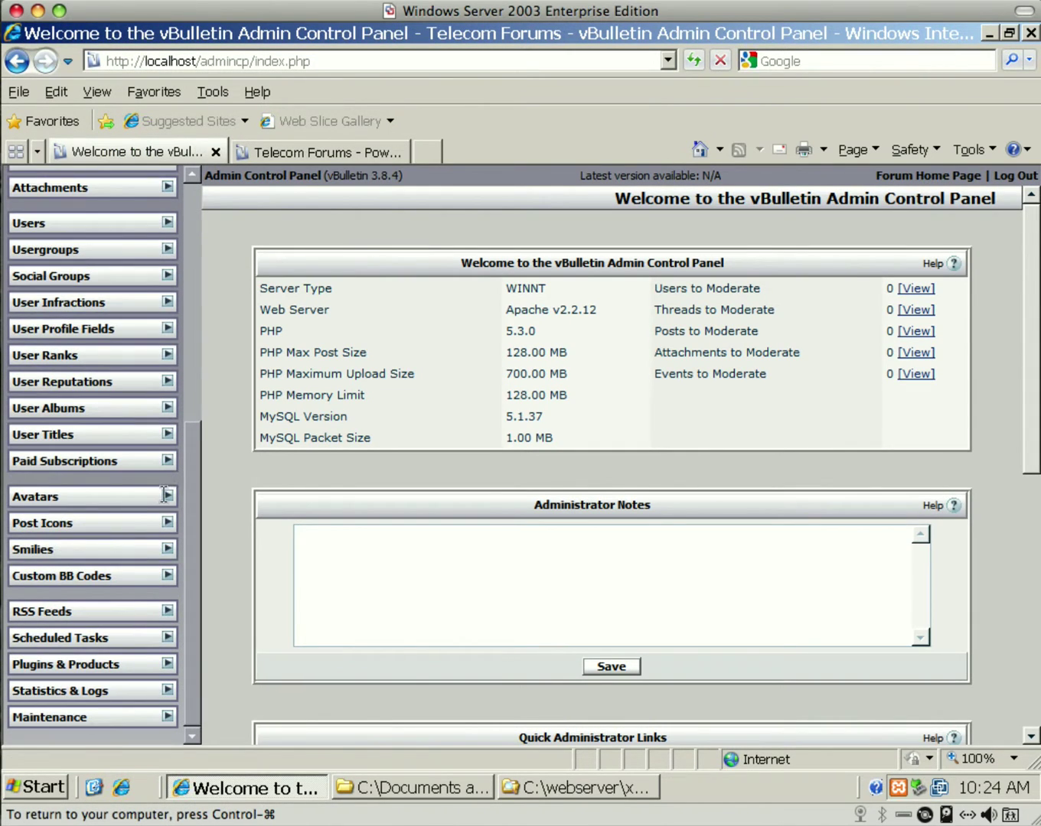
click(167, 663)
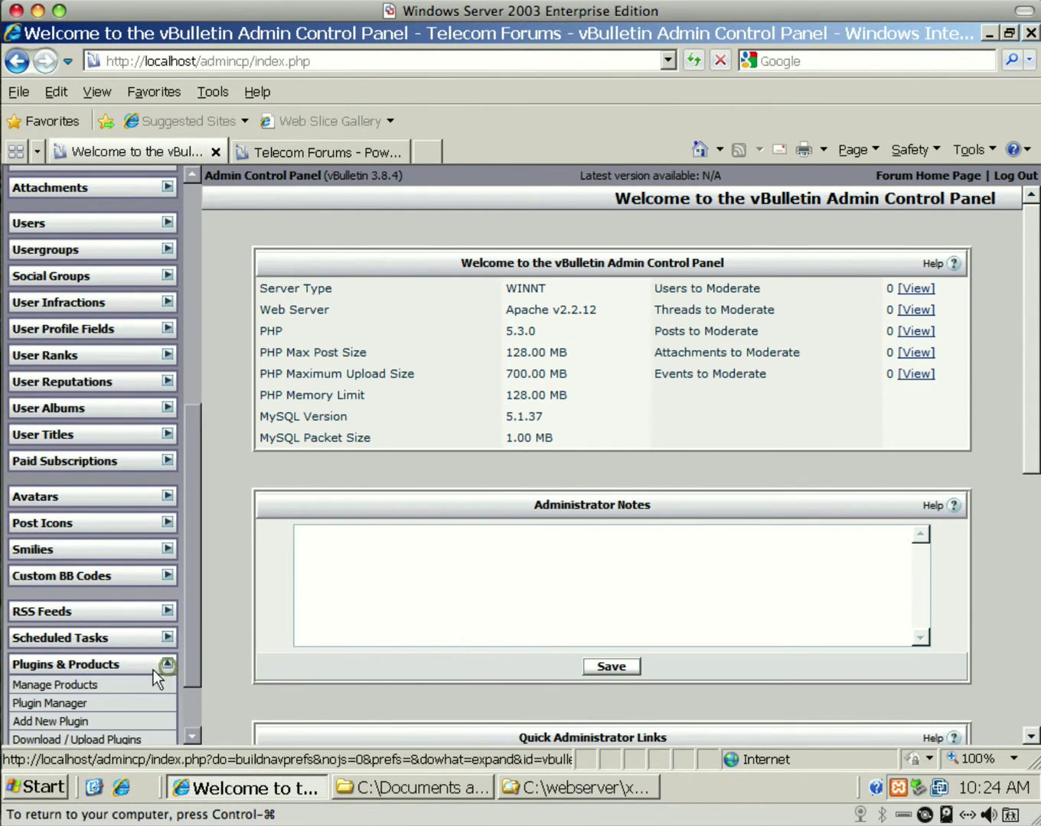
click(68, 686)
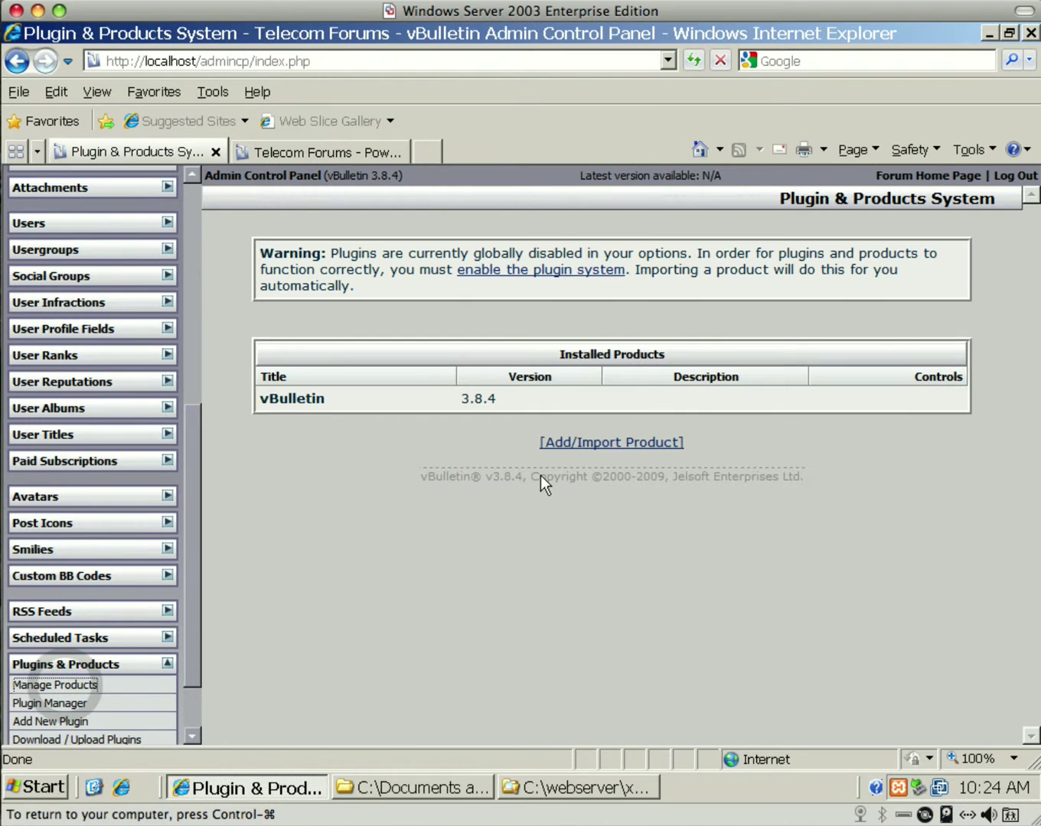
click(602, 451)
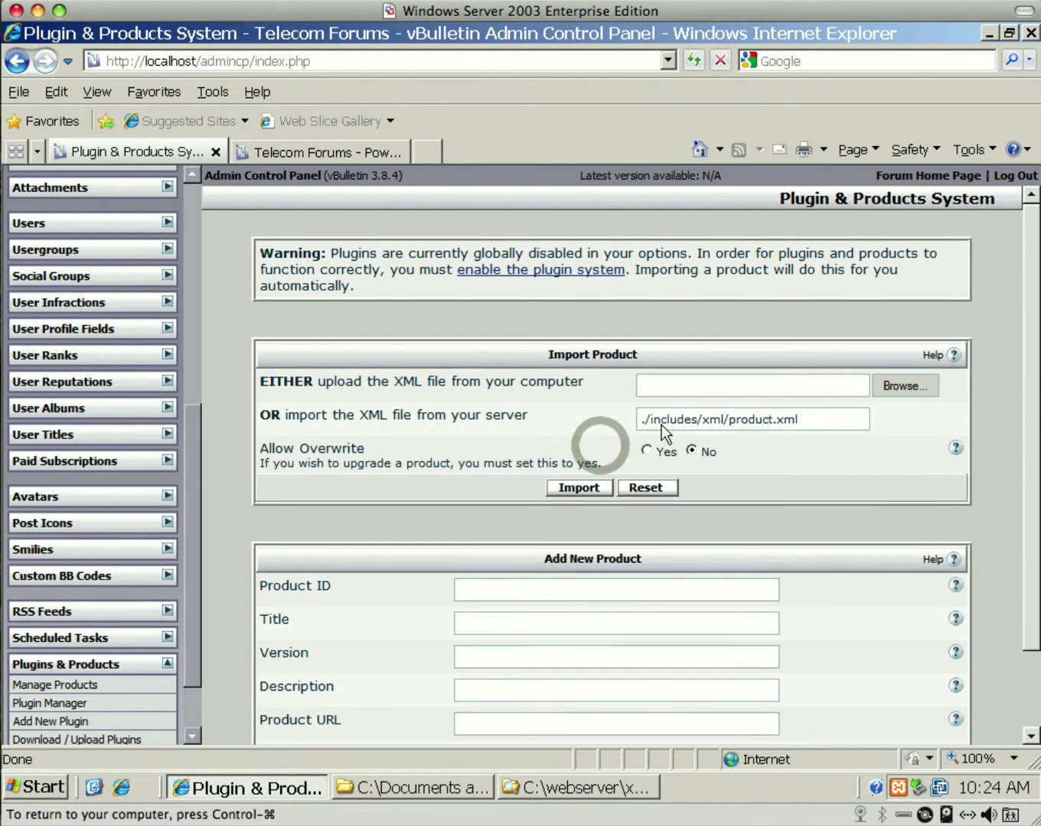
Import DownloadsII-5.1.0/product-downloads.xml as a new product
click(907, 385)
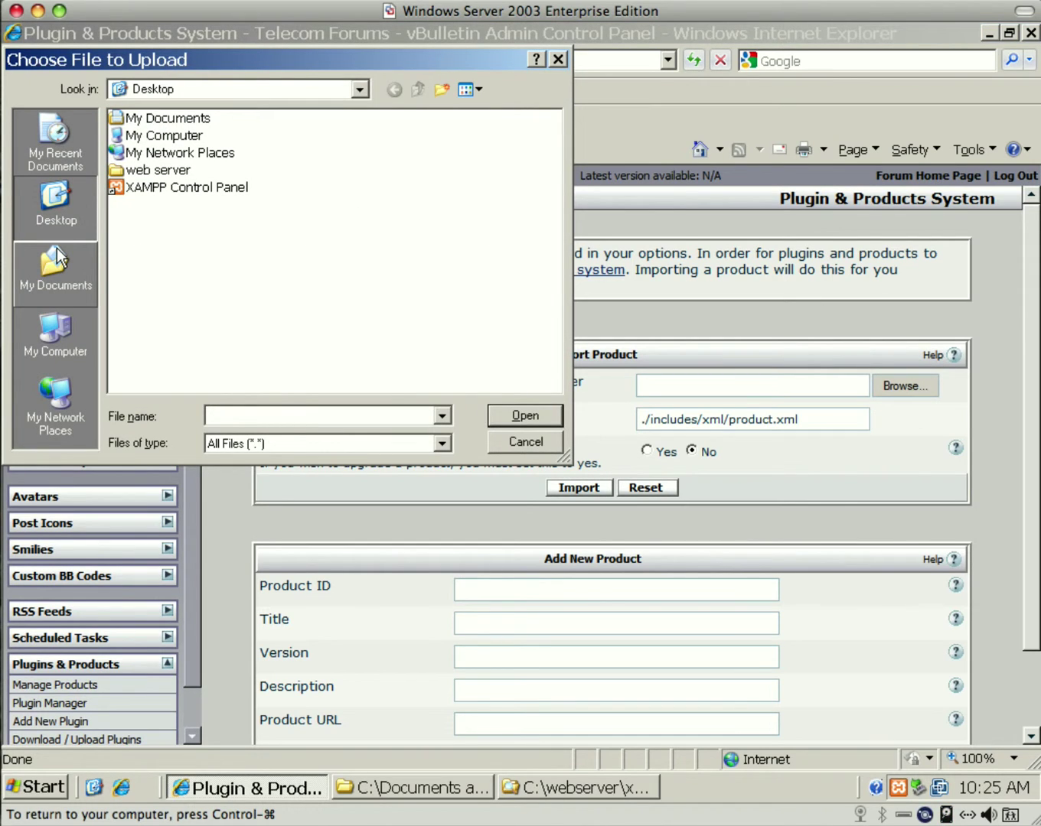
double_click(139, 170)
double_click(143, 120)
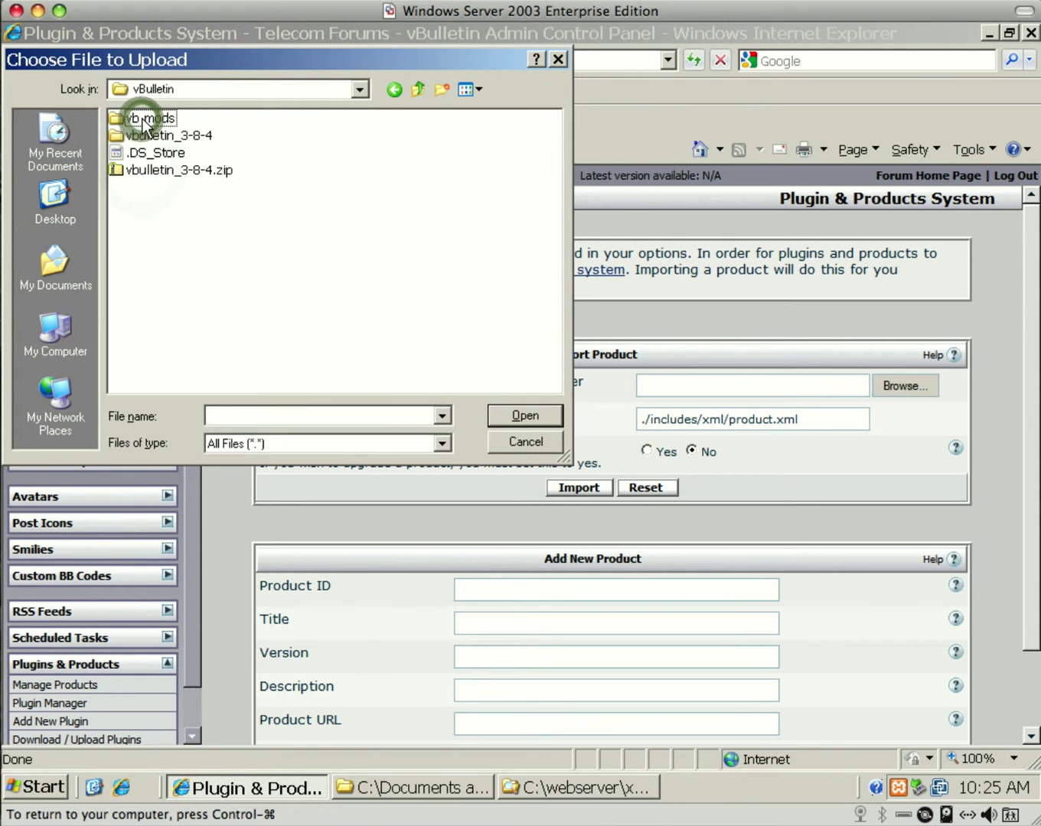
double_click(144, 119)
double_click(143, 118)
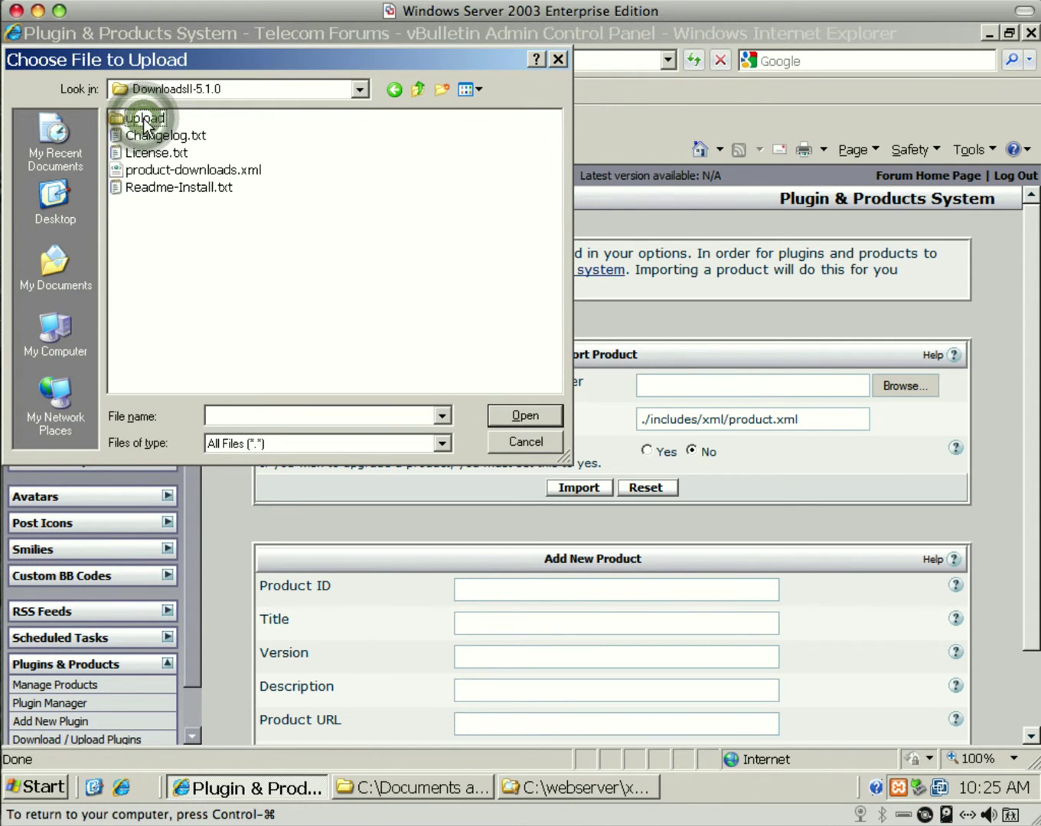
click(153, 170)
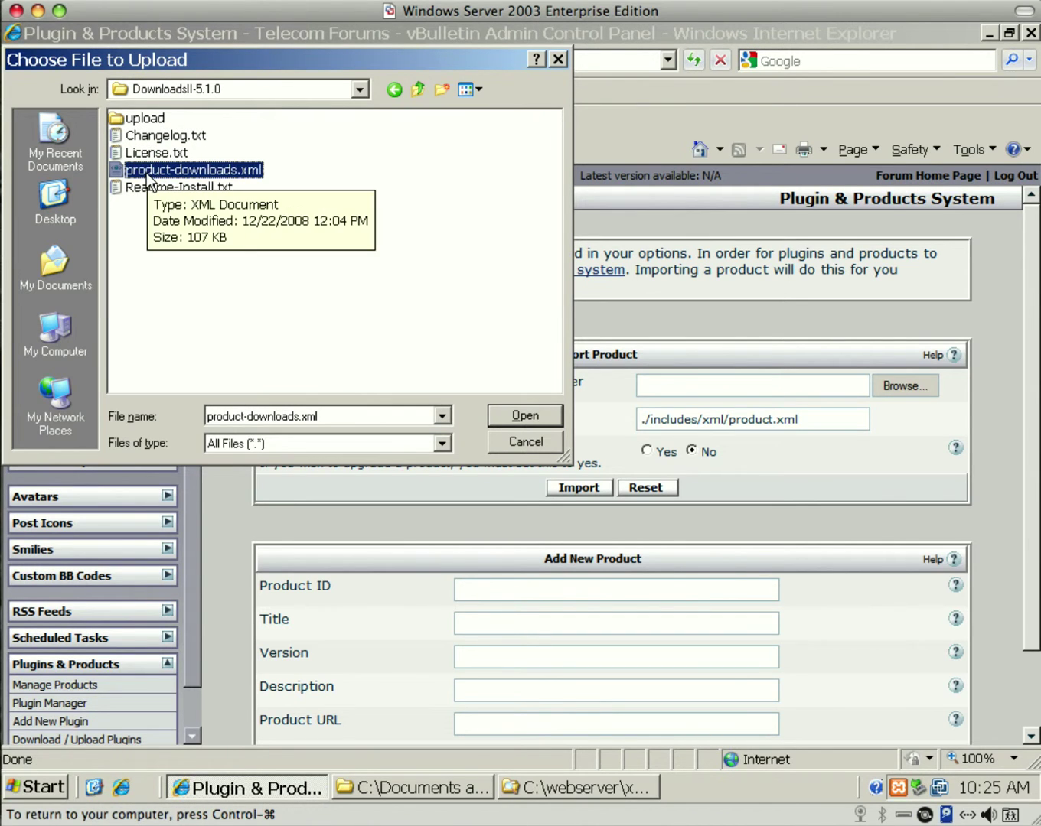
click(515, 416)
click(577, 487)
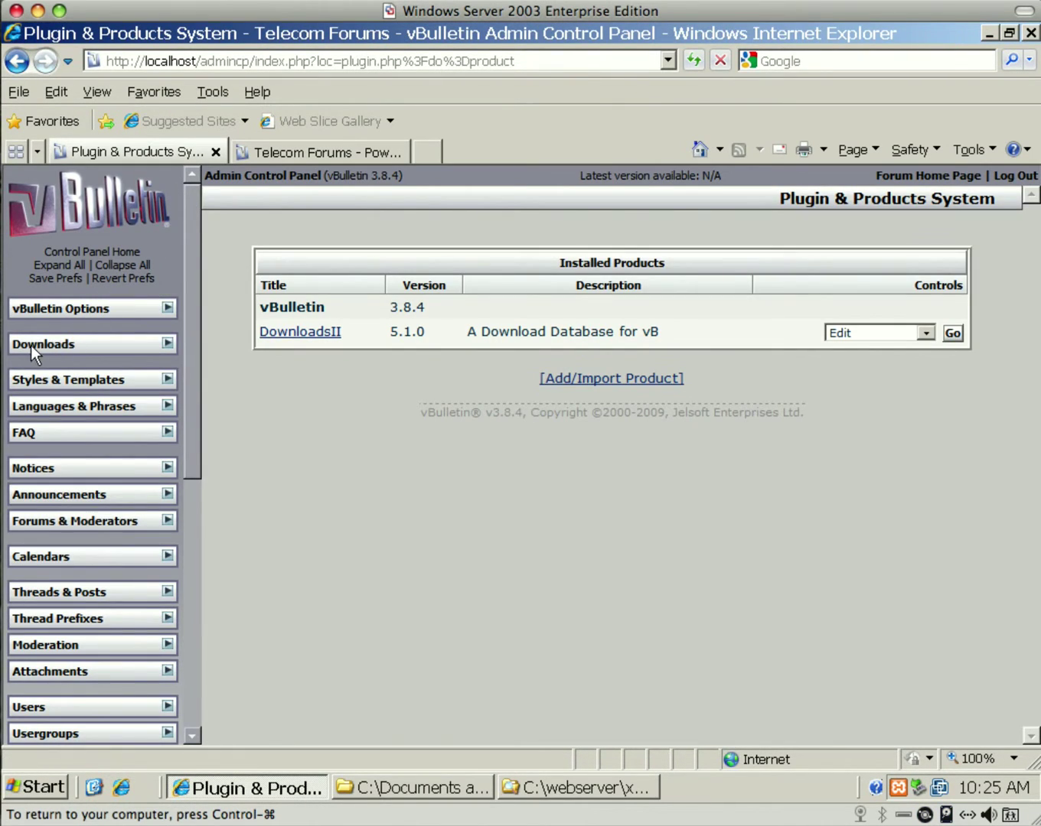
Open the Downloads > Settings page and scroll to the display options
click(166, 345)
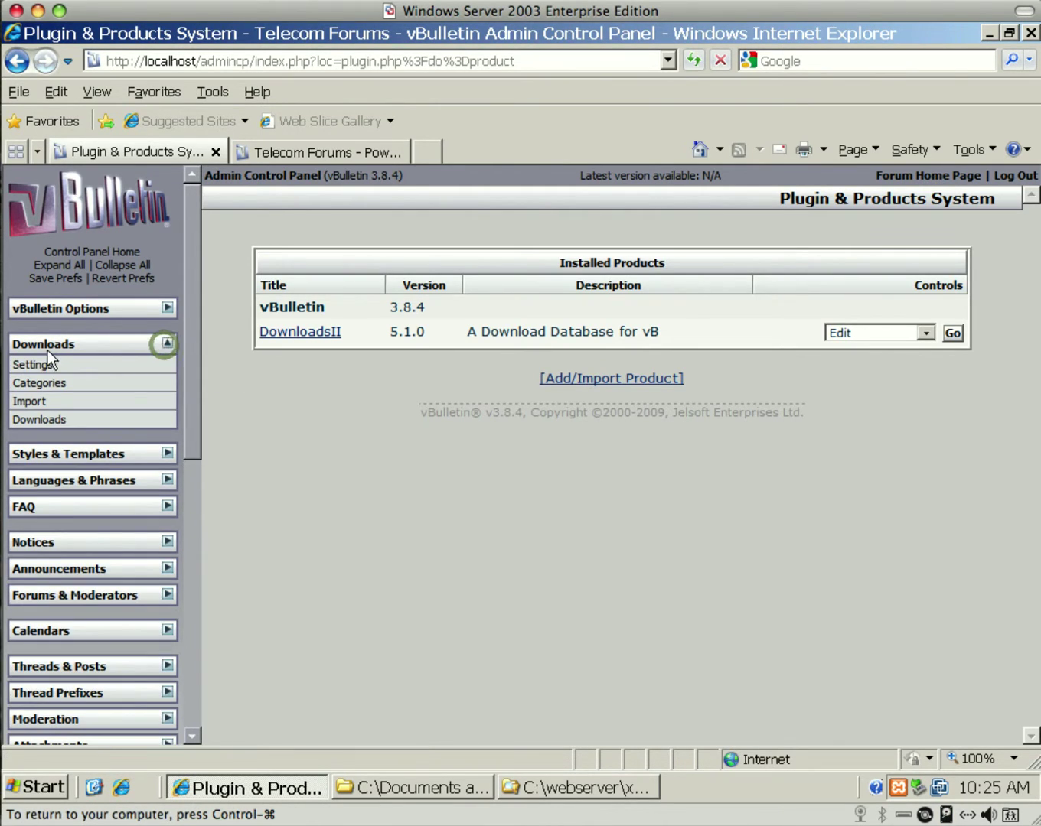
click(34, 362)
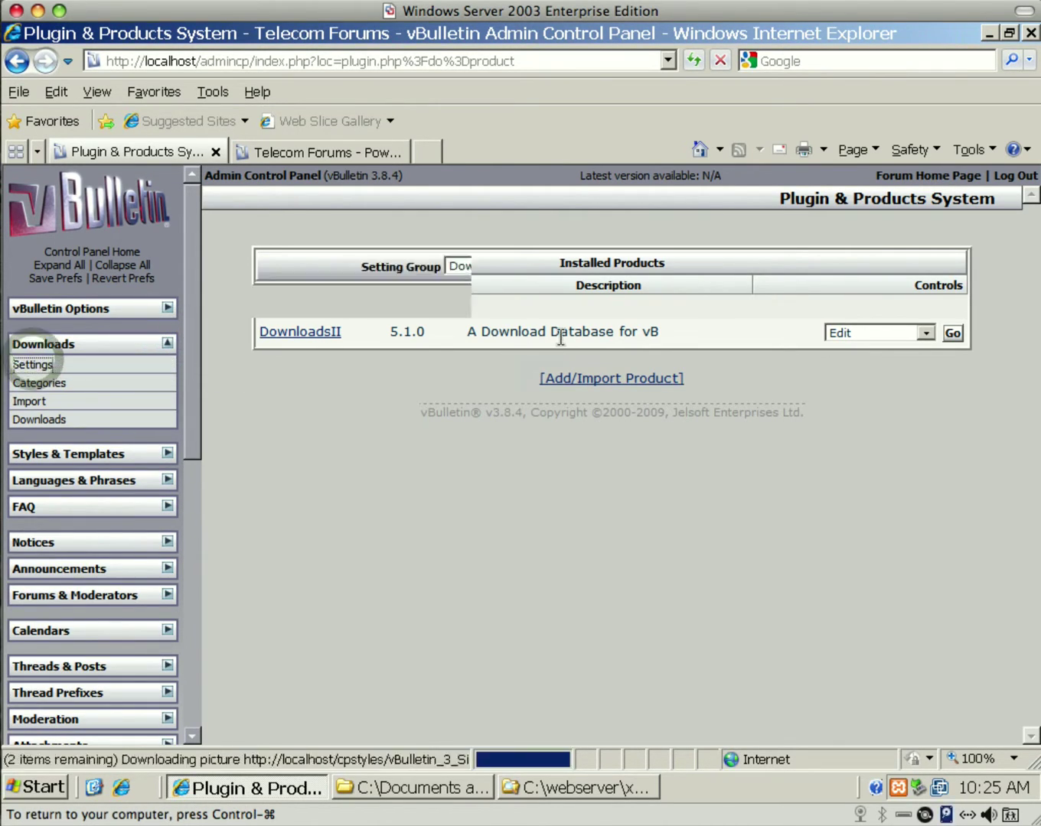
scroll(891, 519, down, 5)
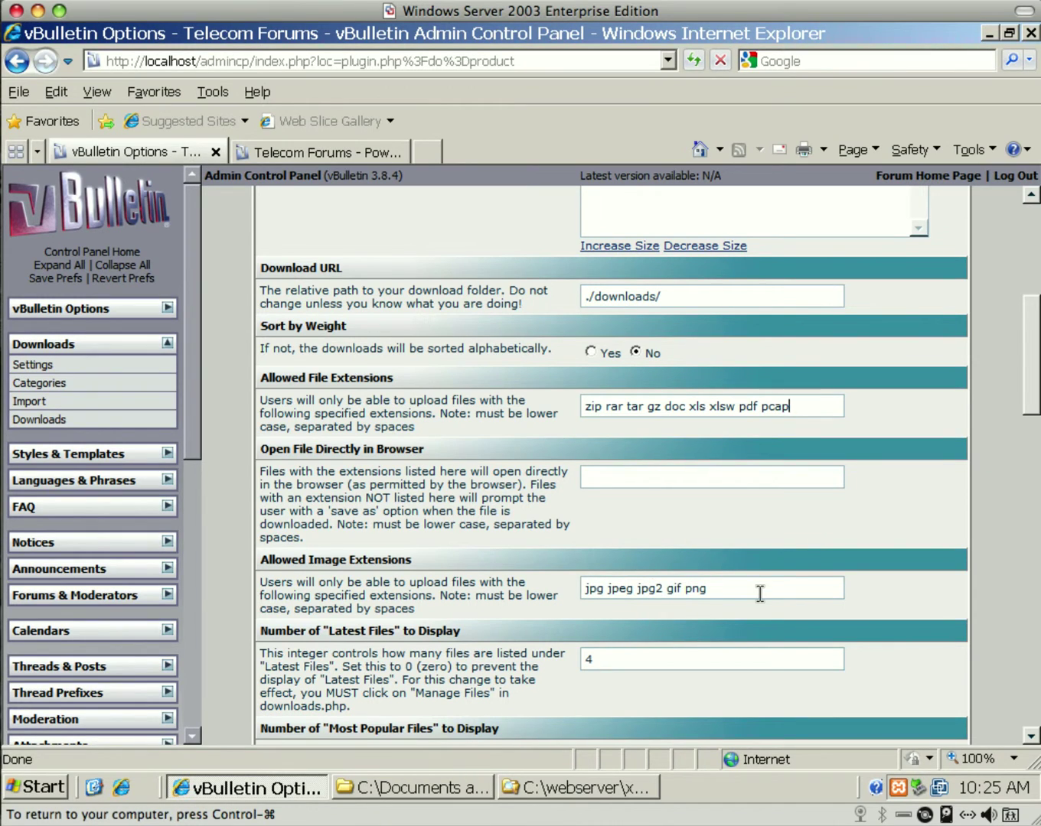
scroll(760, 593, down, 1)
scroll(671, 512, down, 10)
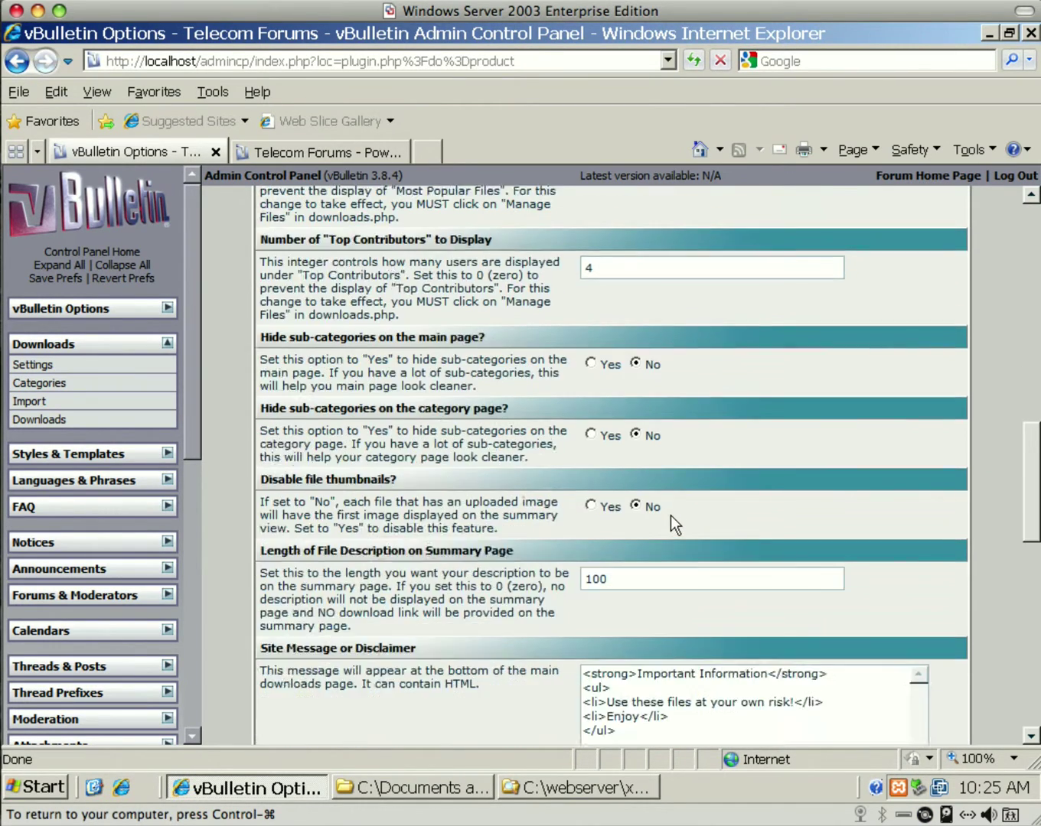
scroll(670, 515, down, 4)
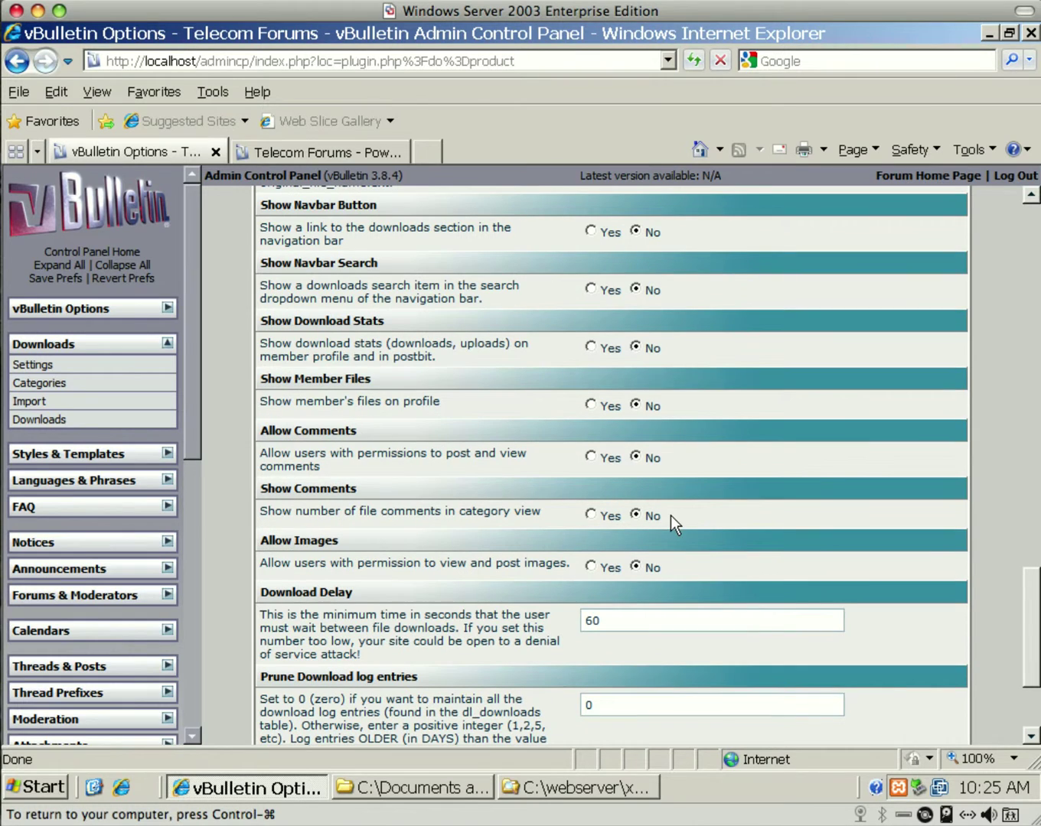
Set Navbar Button, Navbar Search, Member Files, Allow/Show Comments and Allow Images to Yes, then save
click(587, 236)
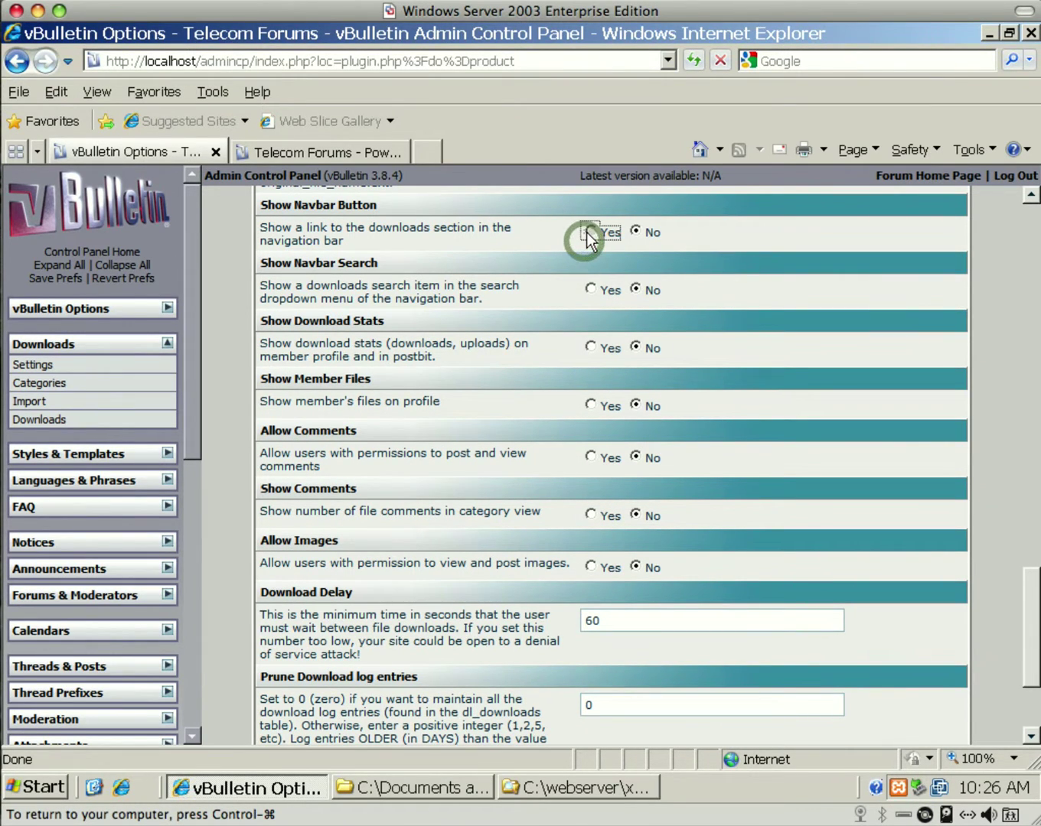
click(586, 290)
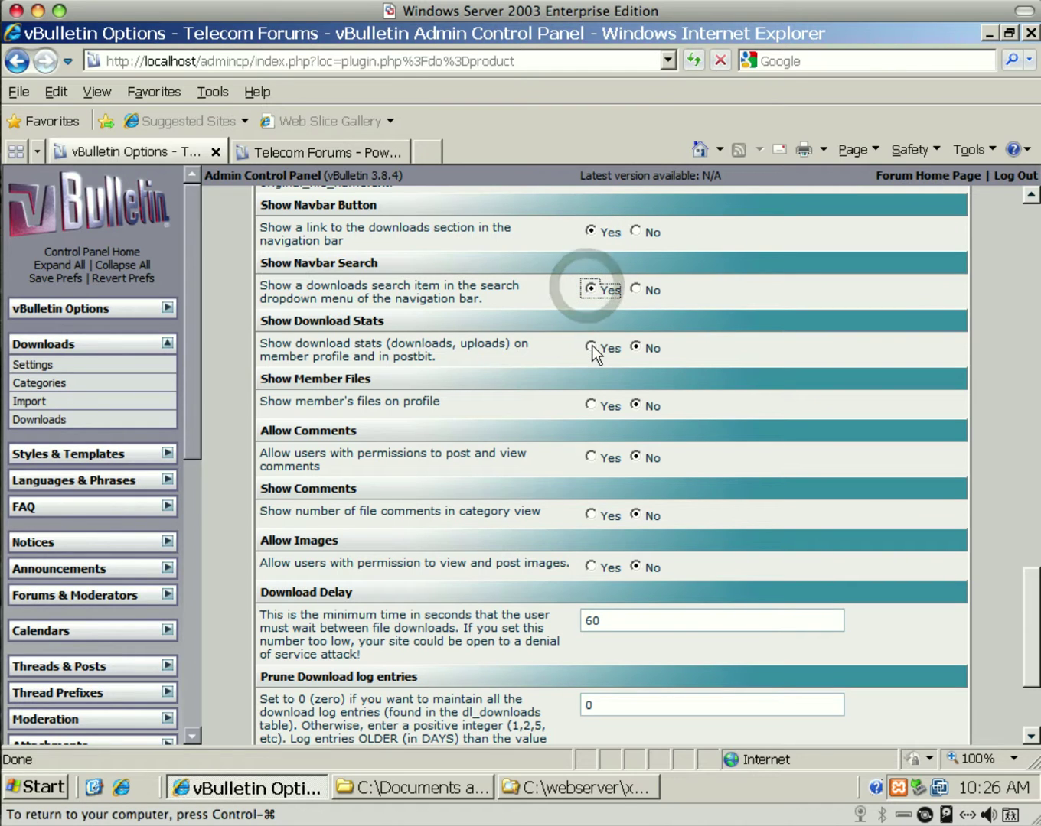
click(588, 406)
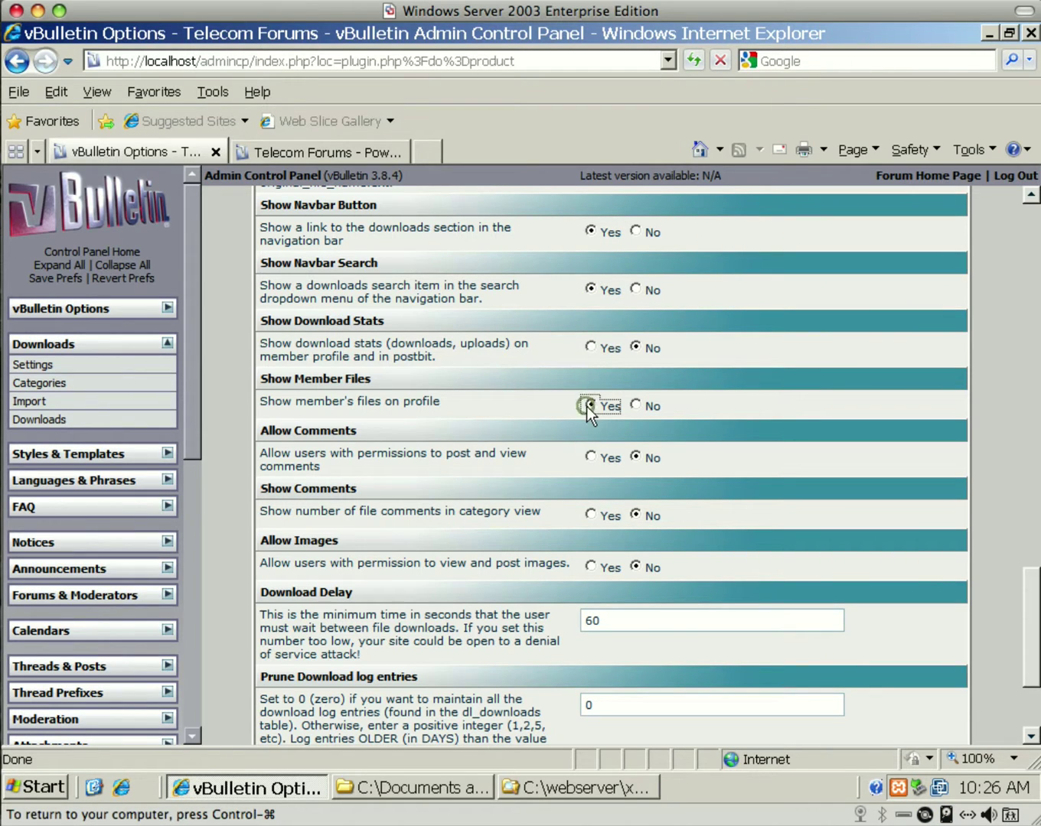
click(592, 456)
click(590, 515)
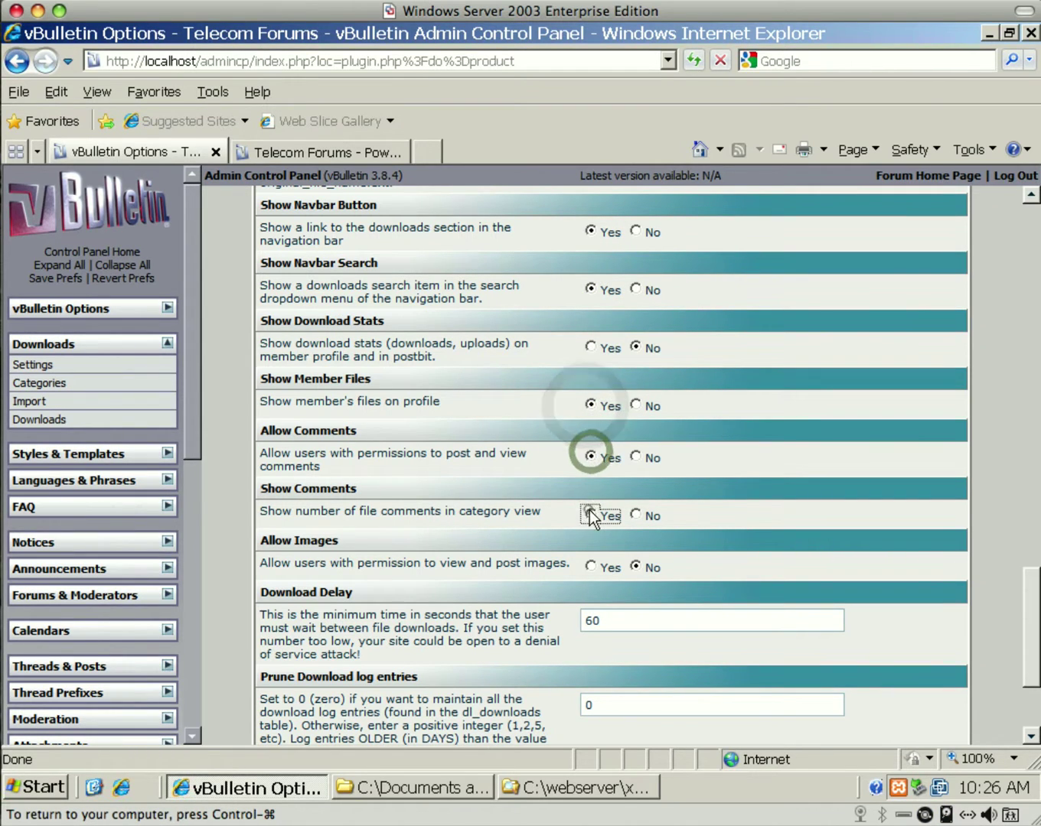
click(591, 566)
scroll(754, 547, down, 2)
click(585, 693)
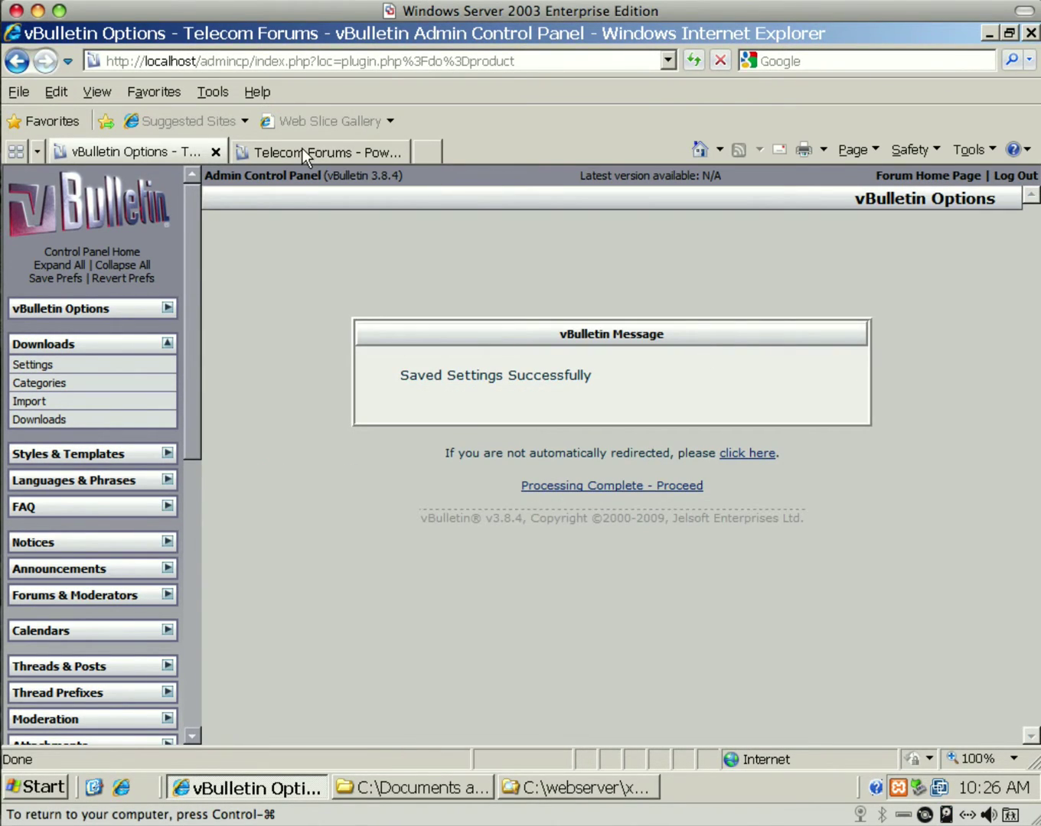
Try the forum's Downloads navbar link, see access refused, and return to DownloadsII Options
click(303, 148)
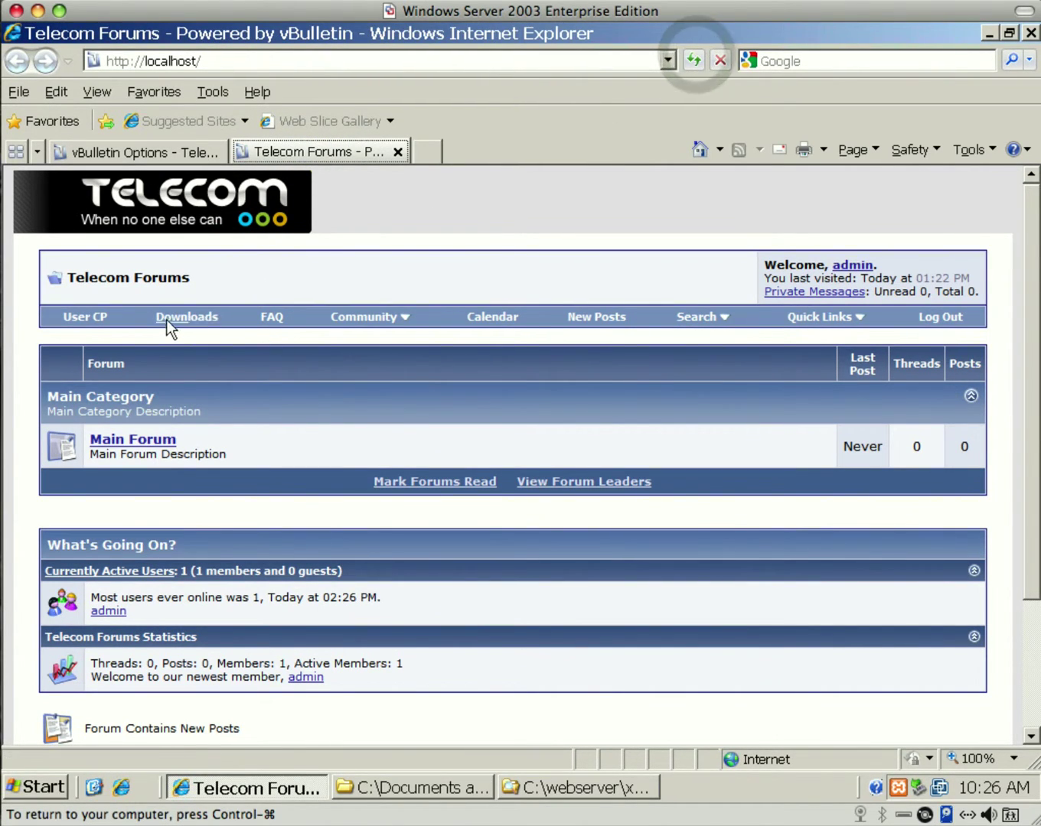
click(169, 330)
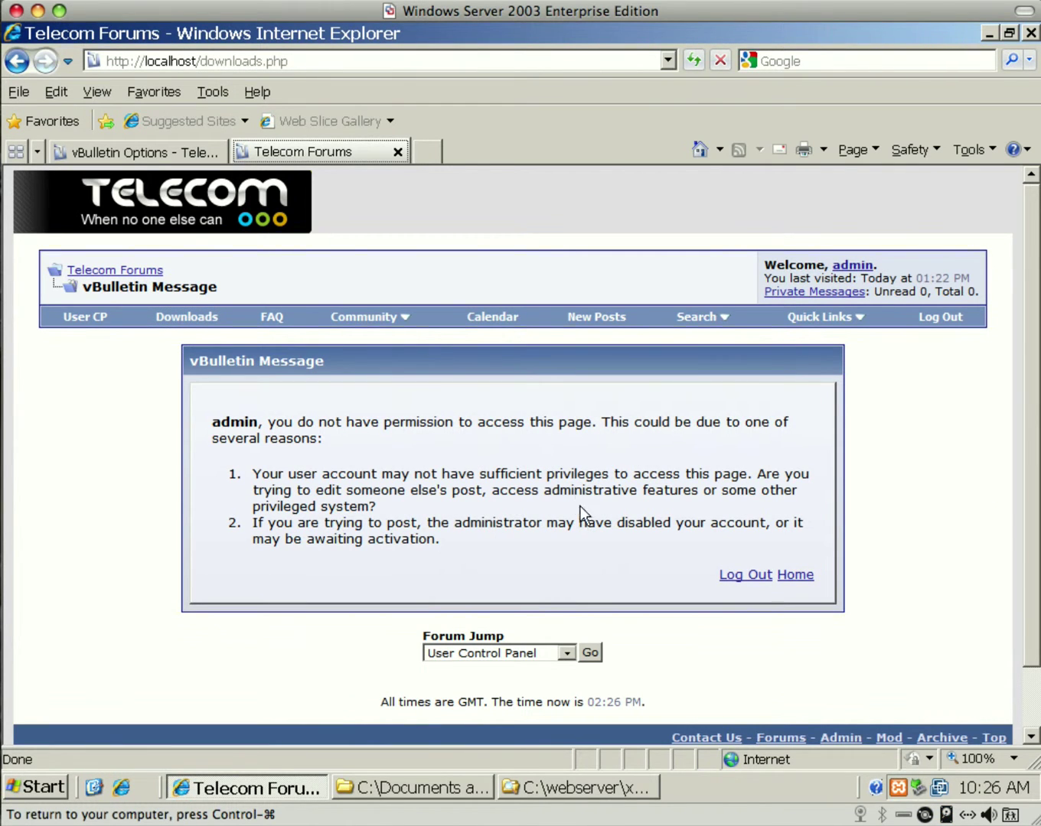
click(114, 152)
scroll(156, 492, down, 5)
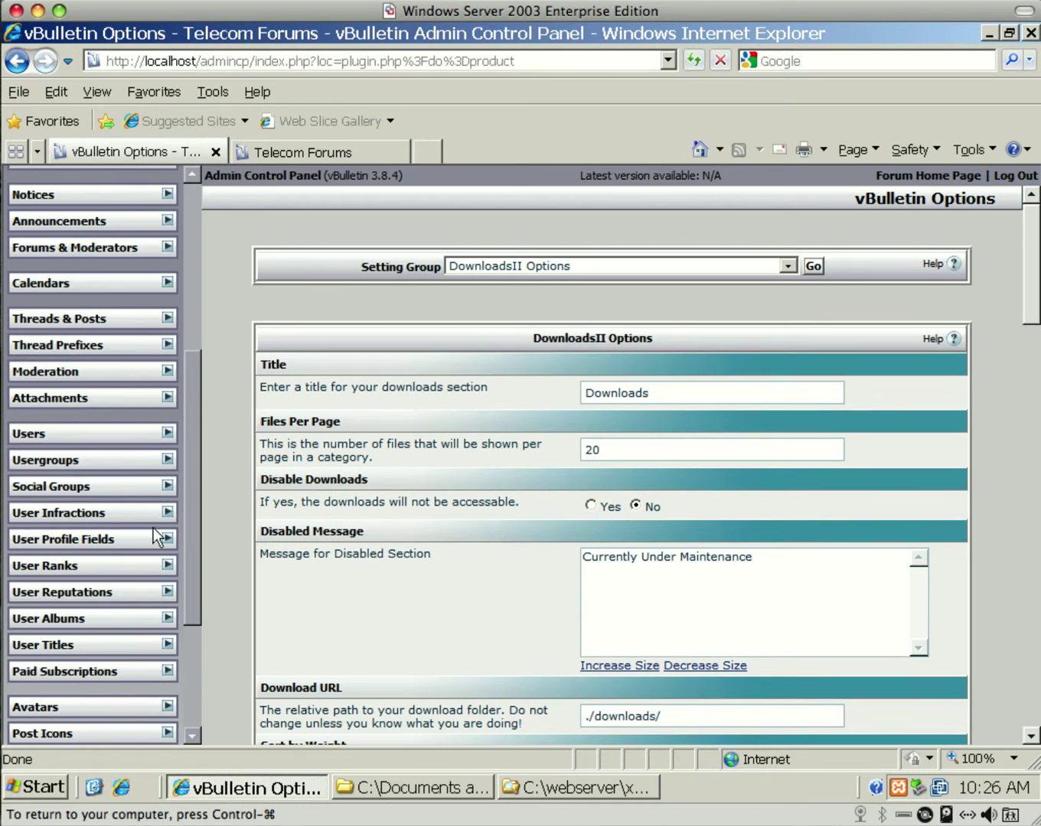
Open the Administrators usergroup for editing in the Usergroup Manager
click(165, 461)
click(79, 481)
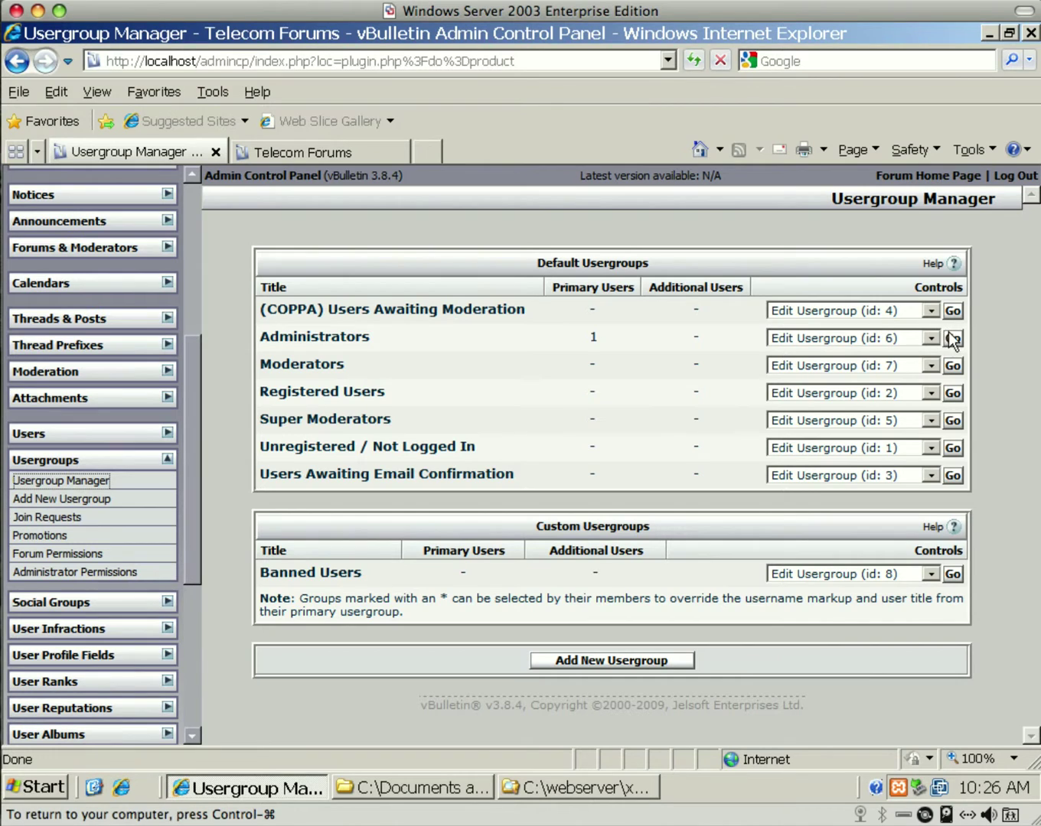
click(952, 337)
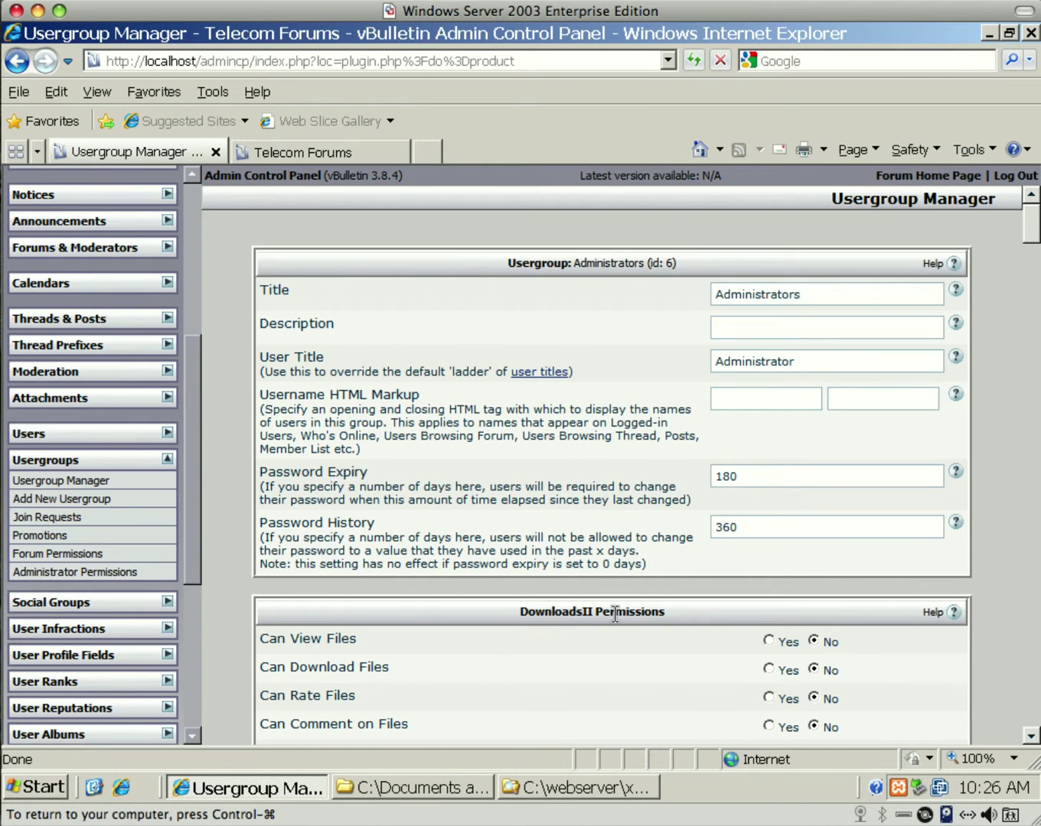
scroll(616, 615, down, 5)
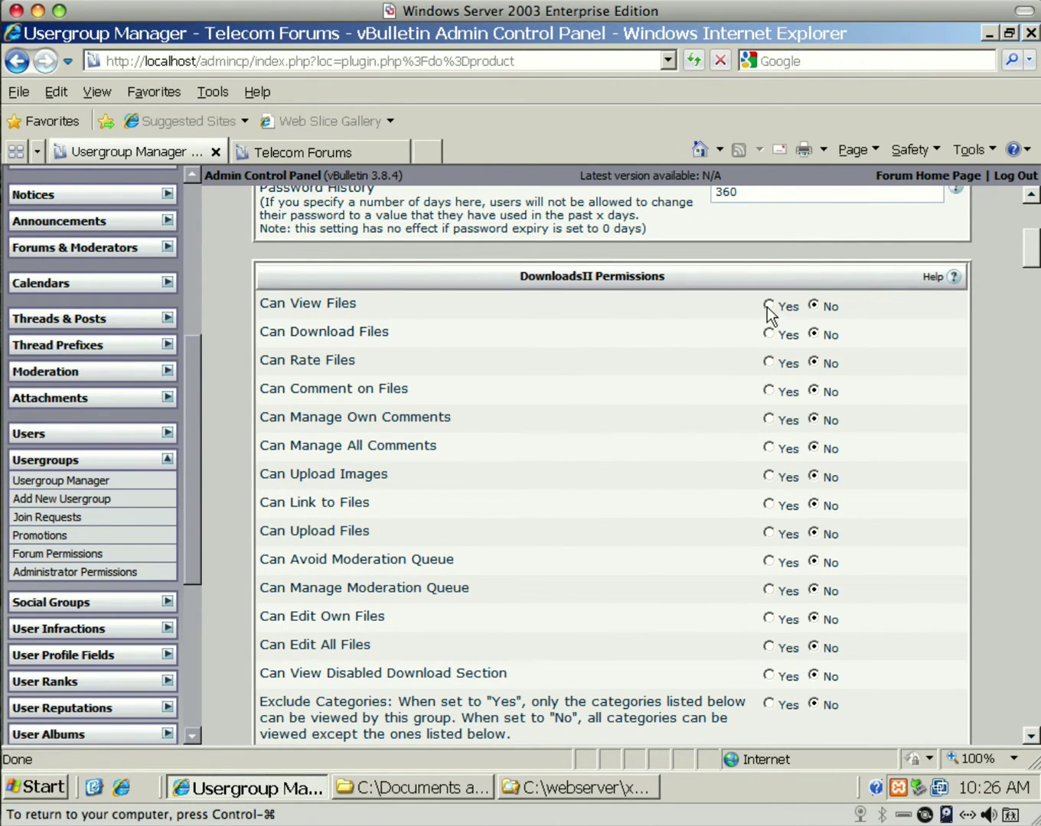
Set all thirteen DownloadsII permissions, from downloading to viewing disabled sections, to Yes
click(767, 335)
click(769, 363)
click(768, 390)
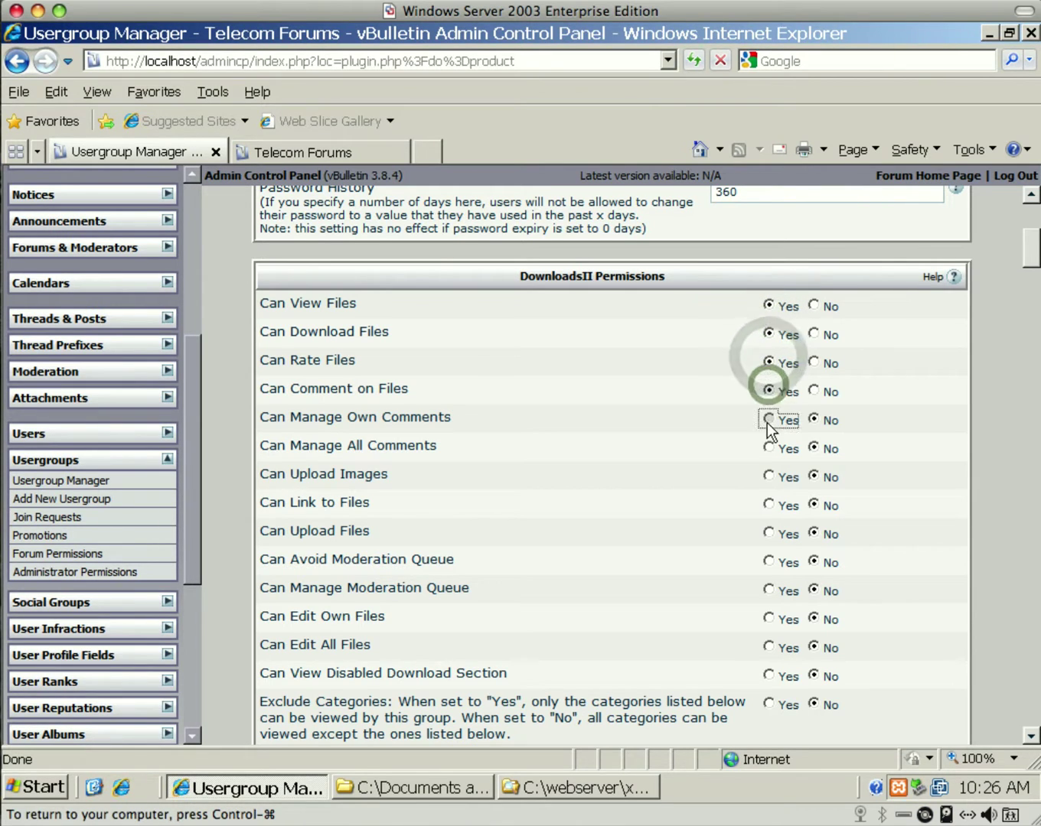
click(768, 419)
click(768, 448)
click(768, 476)
click(769, 504)
click(768, 533)
click(768, 561)
click(768, 590)
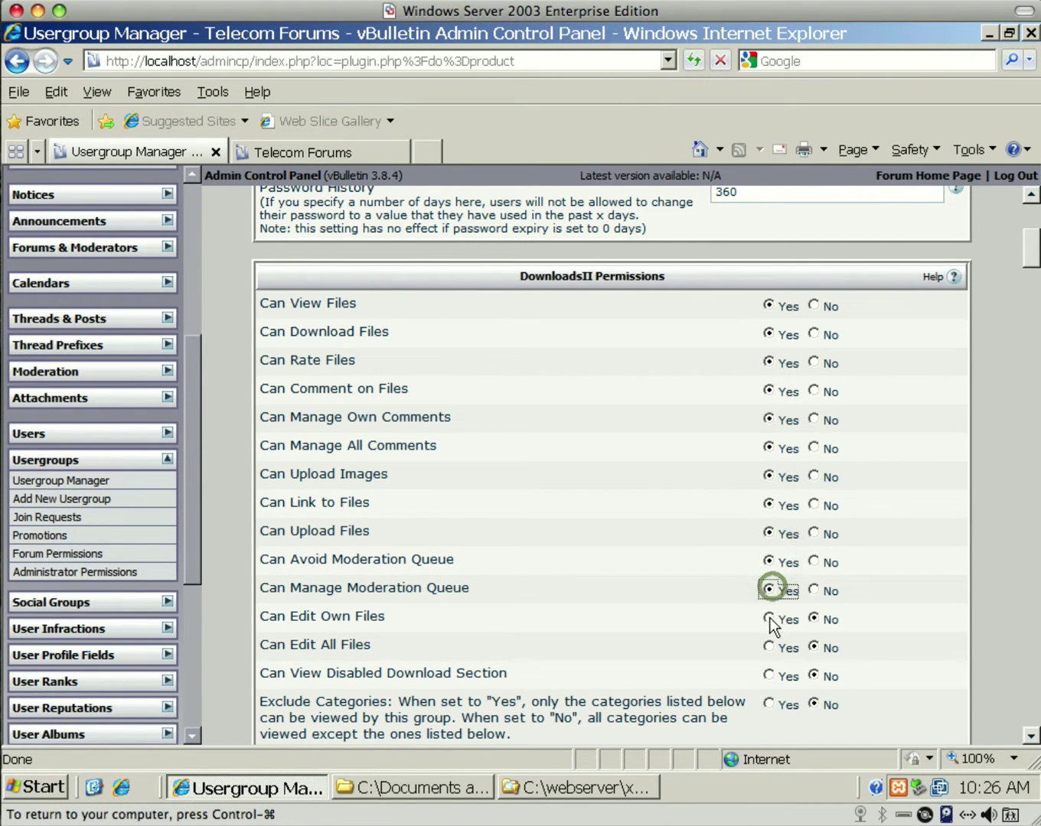
click(769, 618)
click(768, 647)
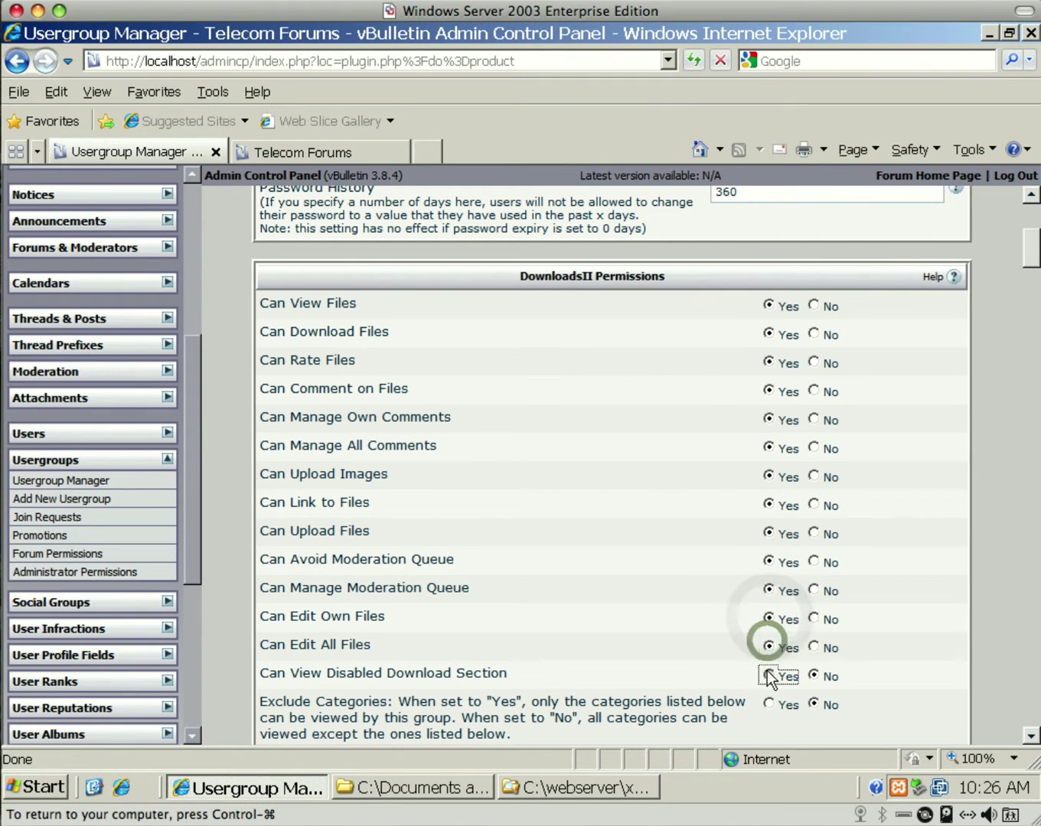
click(769, 675)
Review the category exclusion explanation and save the Administrators usergroup with Update
scroll(783, 622, down, 5)
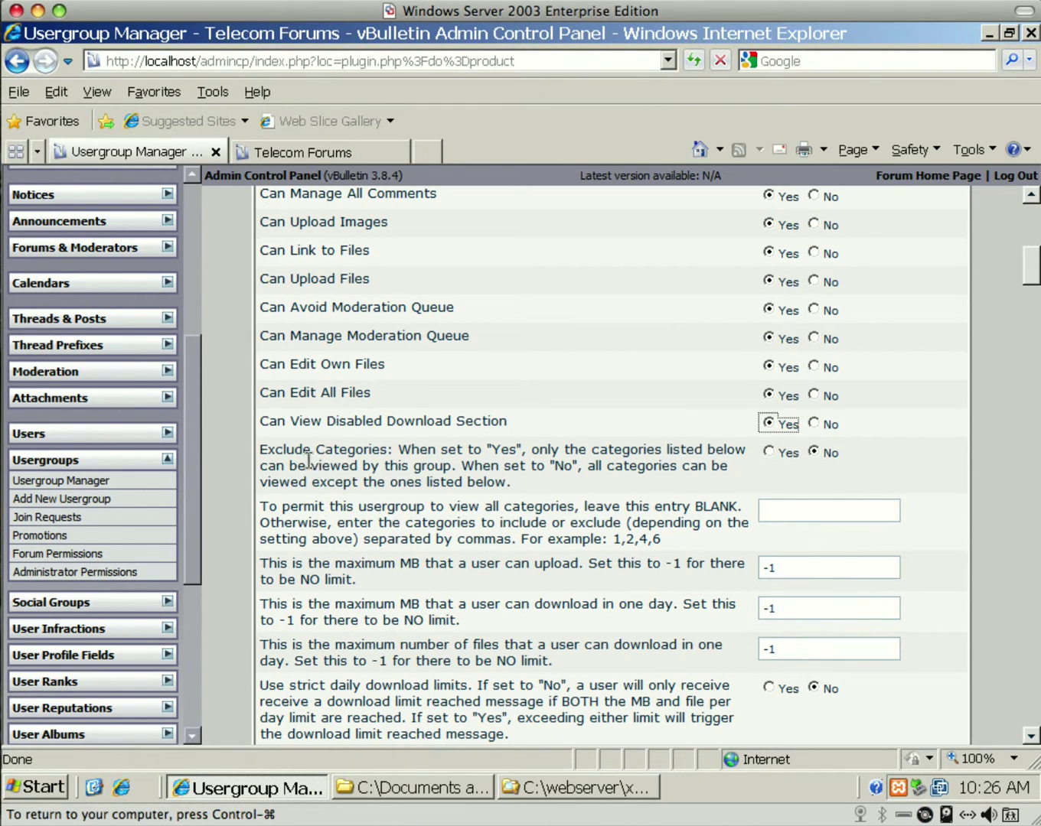
drag(291, 465, 413, 467)
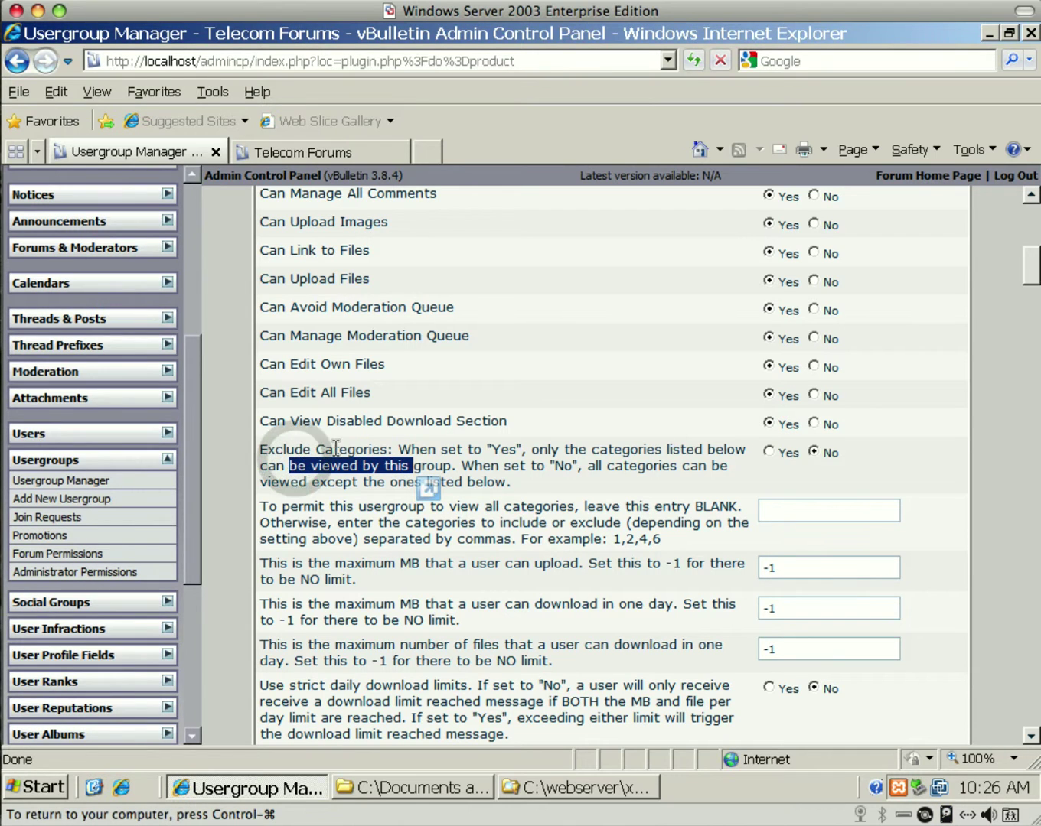
scroll(806, 605, down, 3)
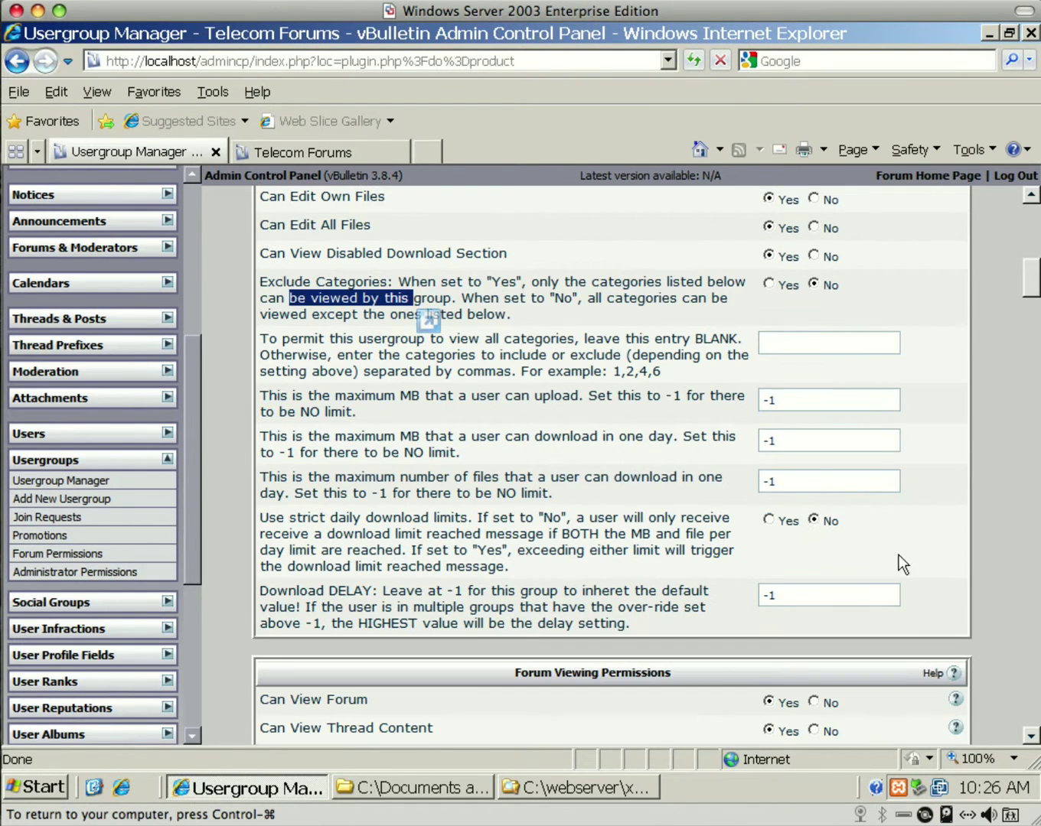
drag(1032, 292, 1030, 719)
click(572, 711)
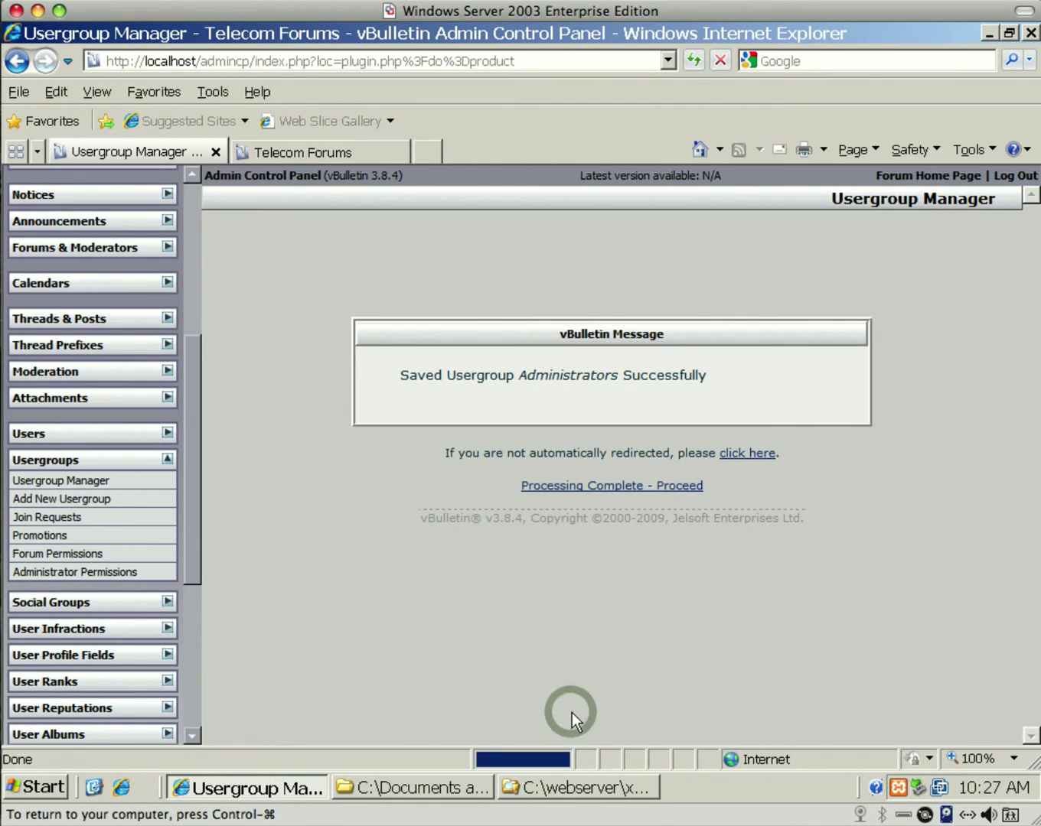
Check the forum's Downloads page now opens with 0 files and 0 categories, then return to the admin panel
click(308, 147)
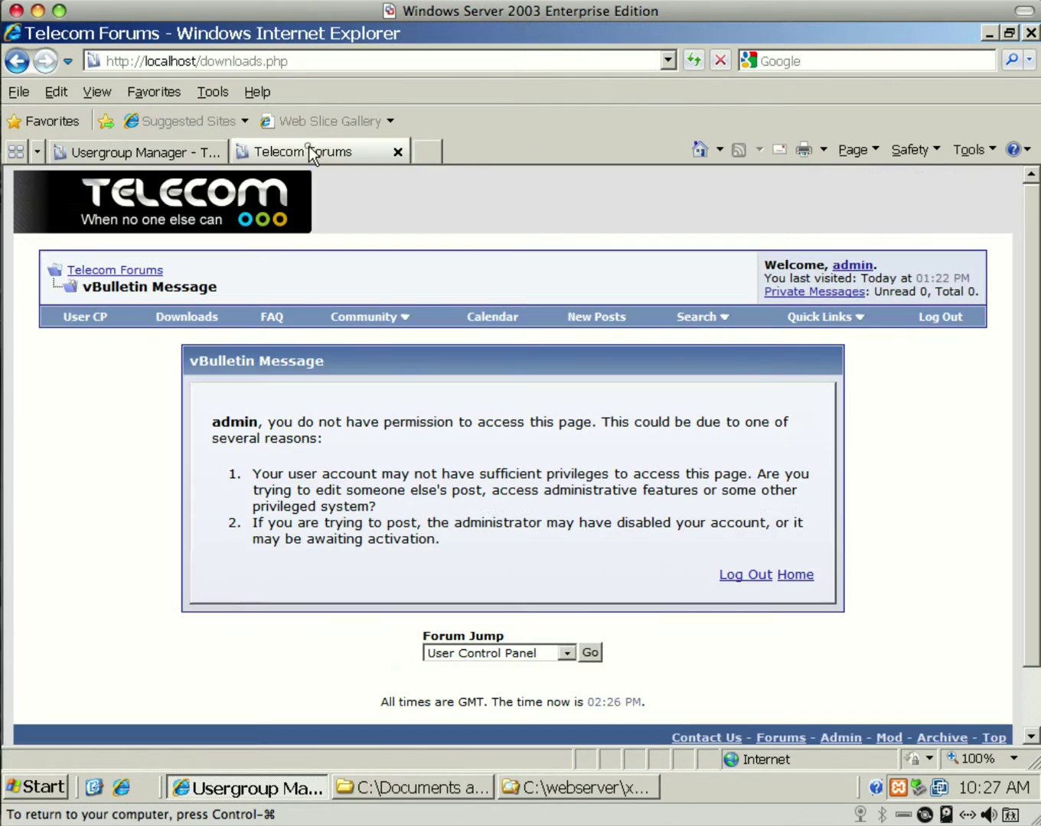
click(172, 315)
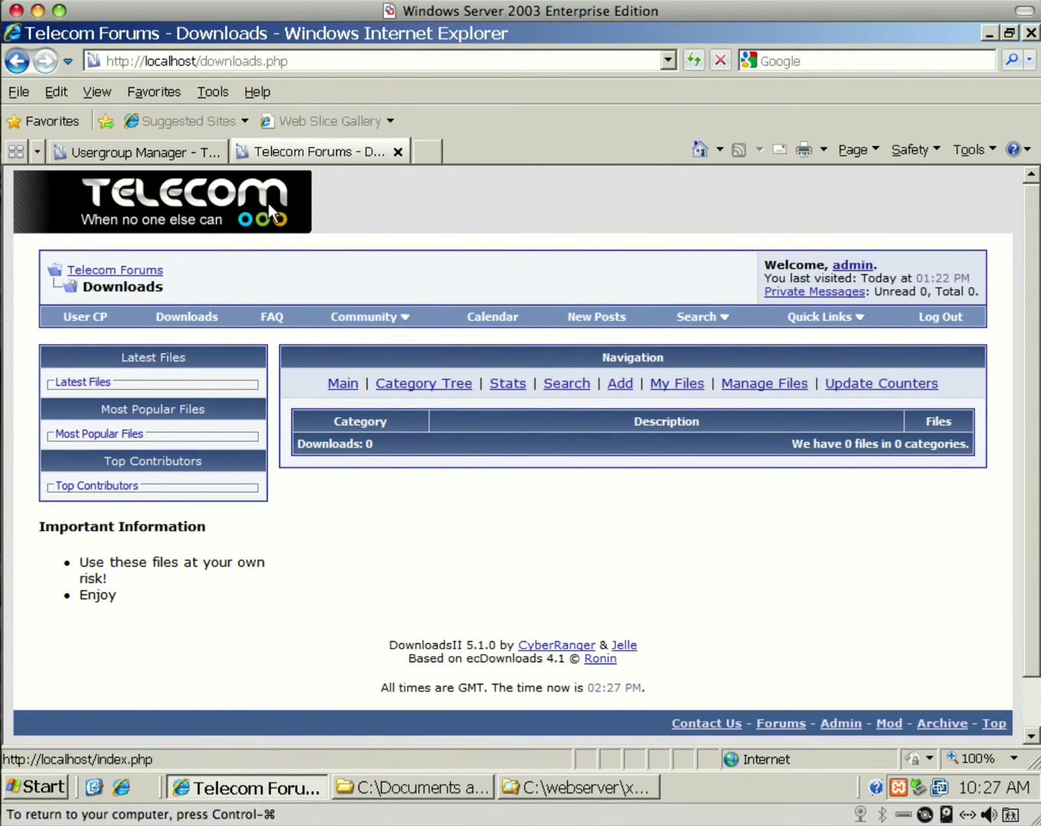
click(119, 154)
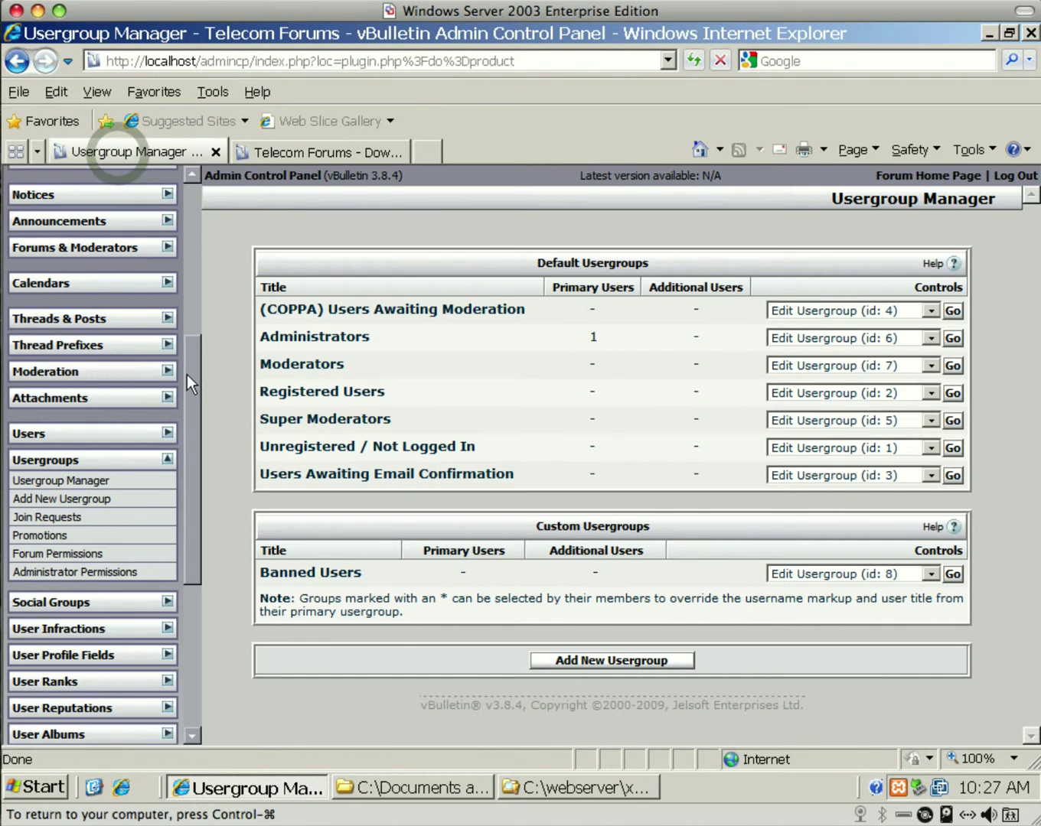
drag(187, 374, 184, 215)
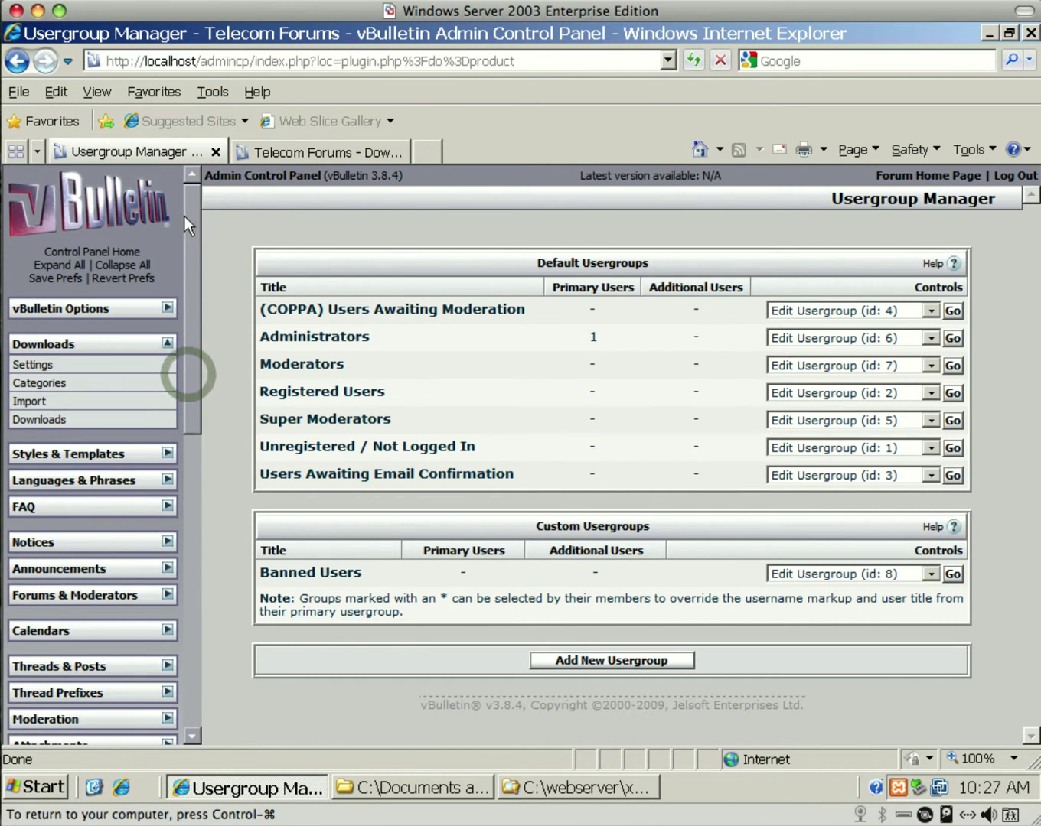
Add download category Category1 with no parent category
click(32, 382)
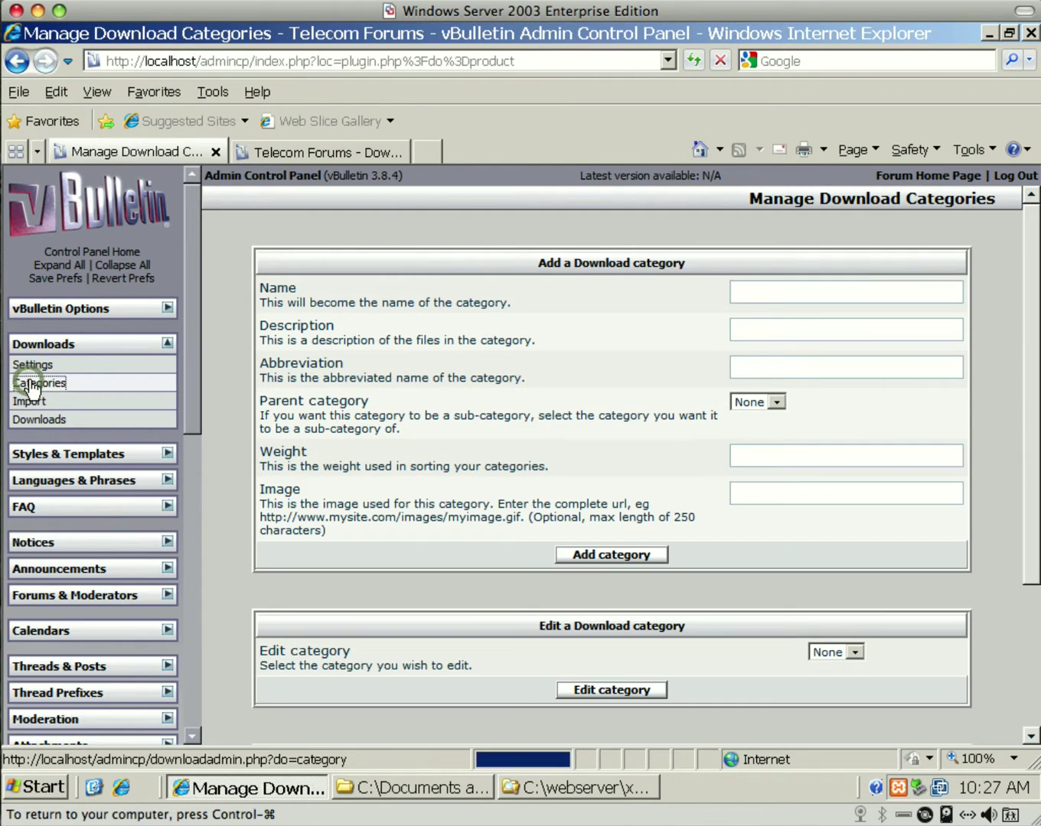
click(748, 297)
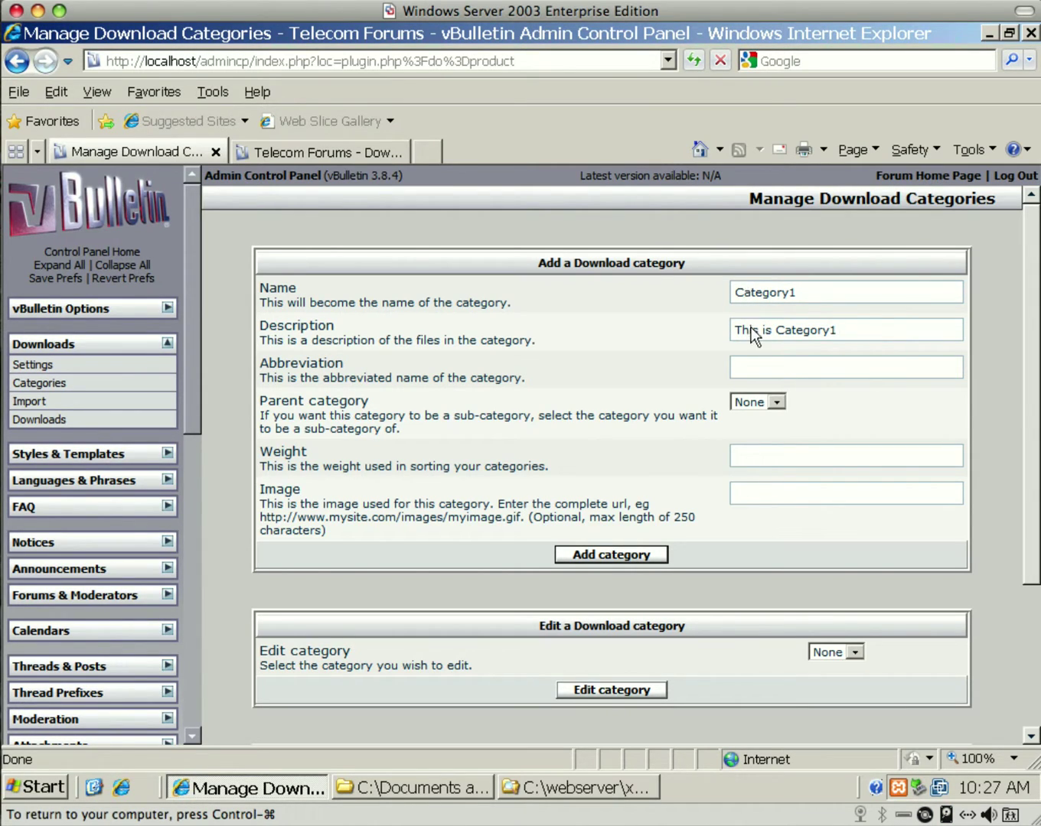
text(cat1)
click(776, 403)
click(778, 405)
click(610, 554)
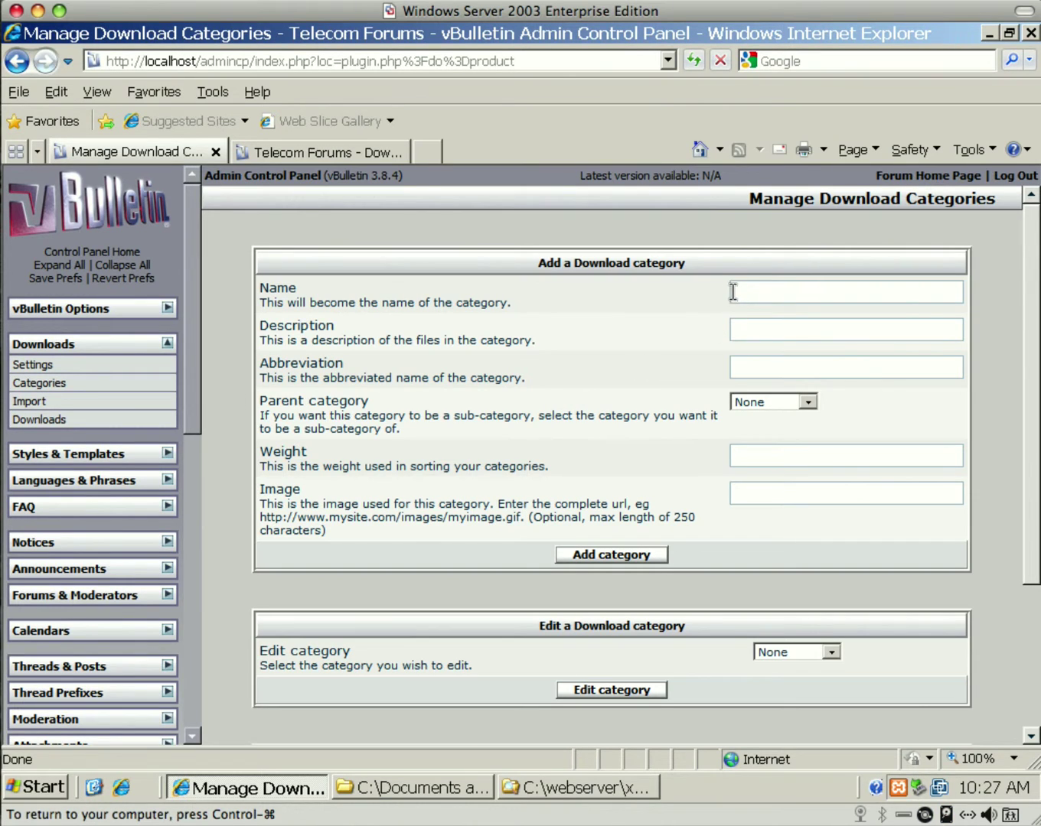
Add sub-category Sub Cat1 under Category1, then reload the forum's Downloads page to see both
click(733, 293)
text(subcat1)
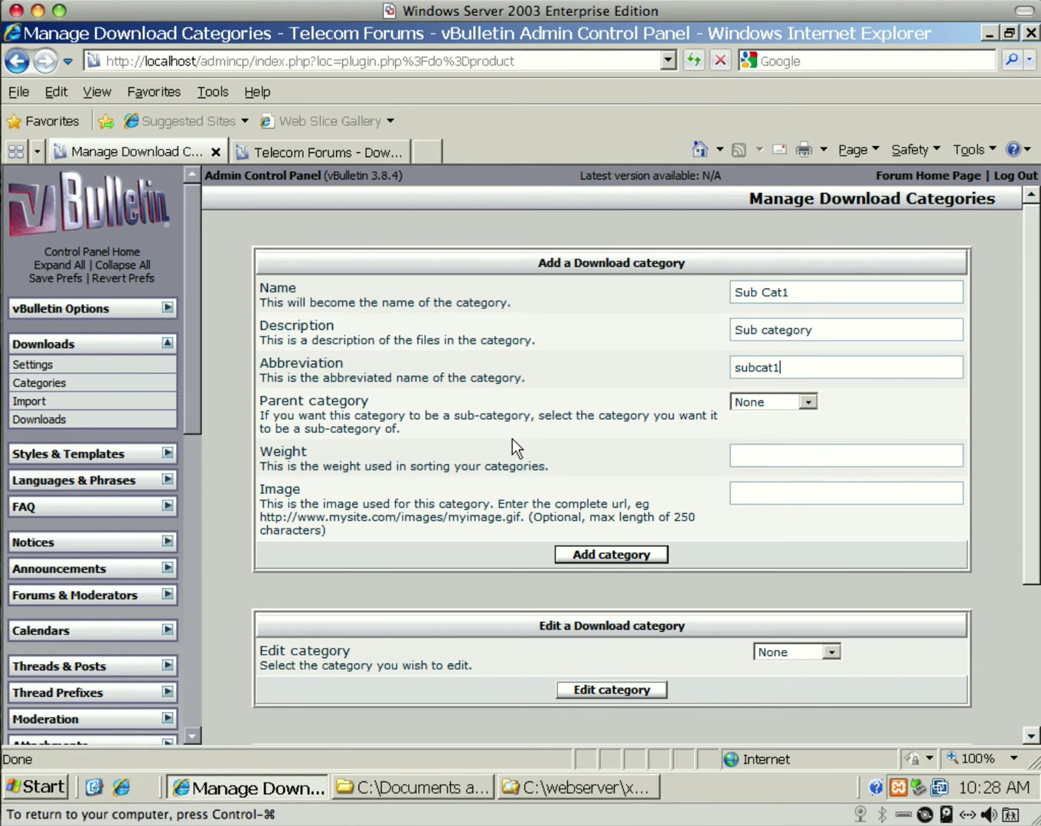
click(788, 403)
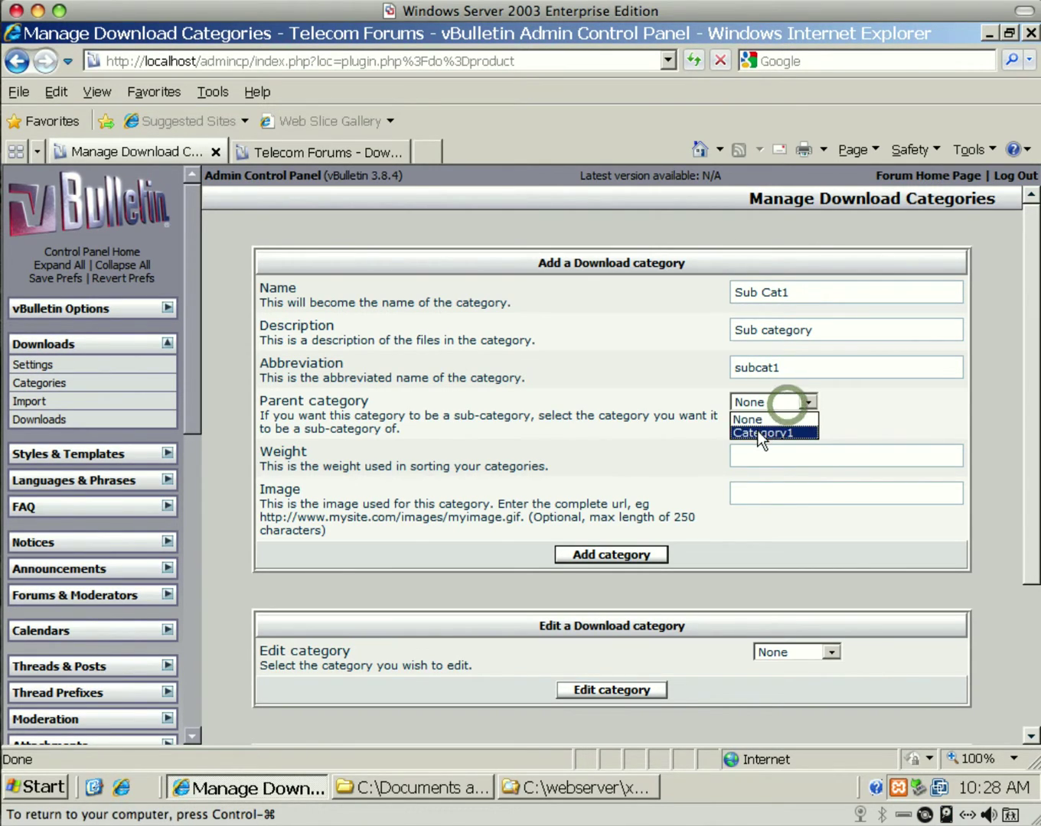
click(757, 431)
click(624, 556)
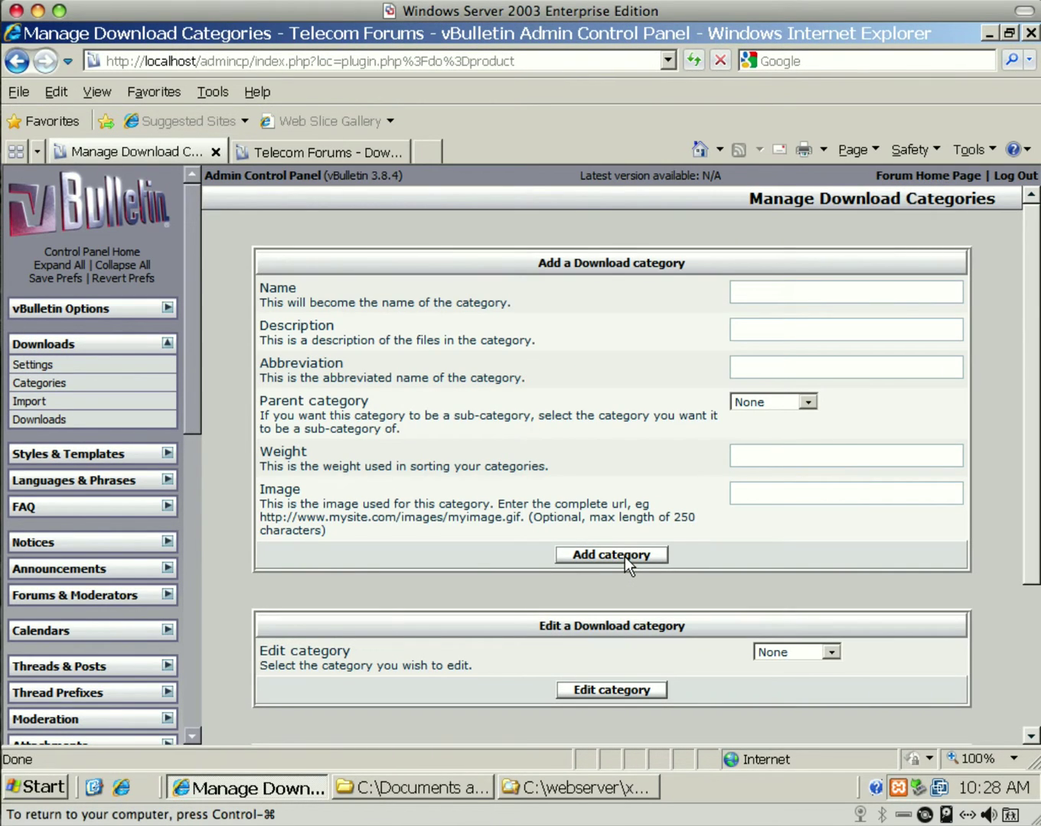
click(328, 152)
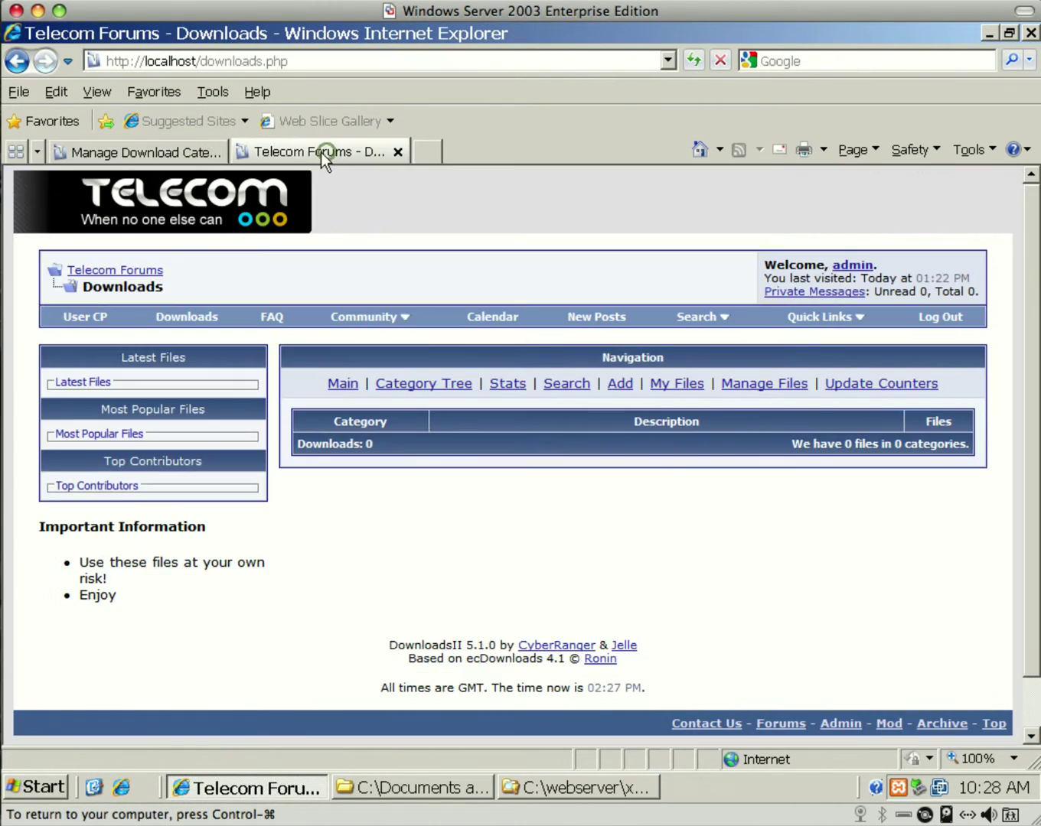
click(189, 319)
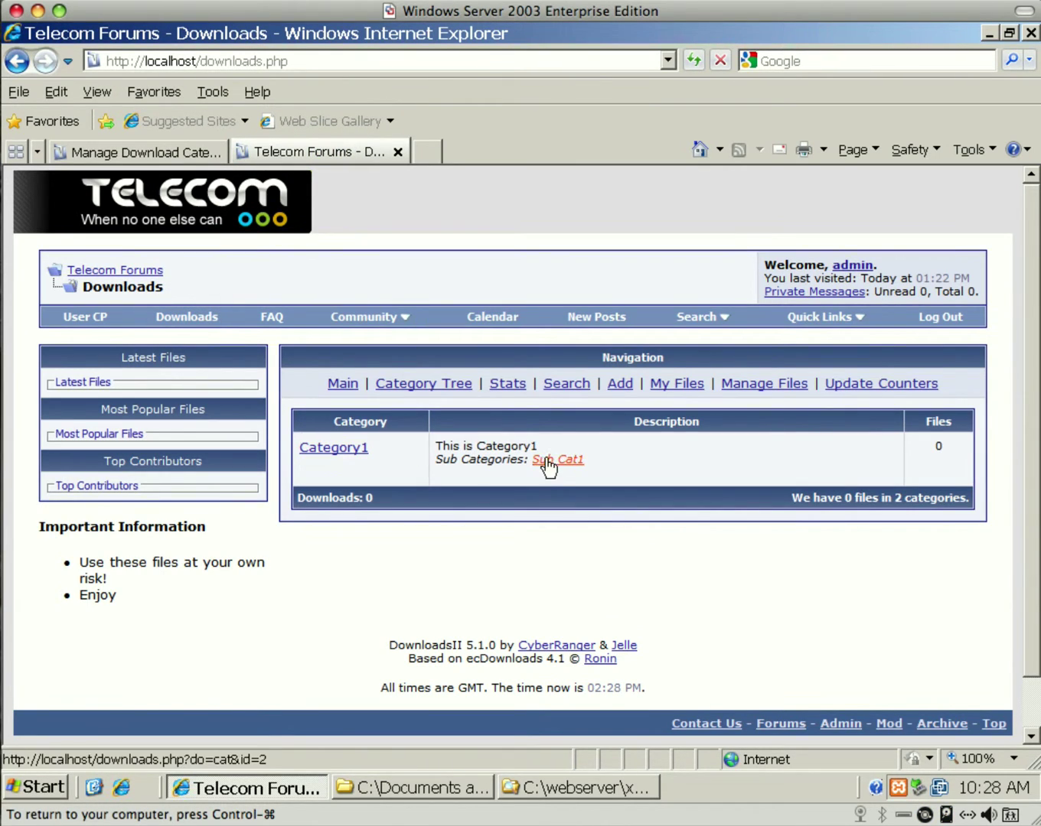
Open Category1 on the forum to find Sub Cat1, then return to the Downloads overview
click(312, 449)
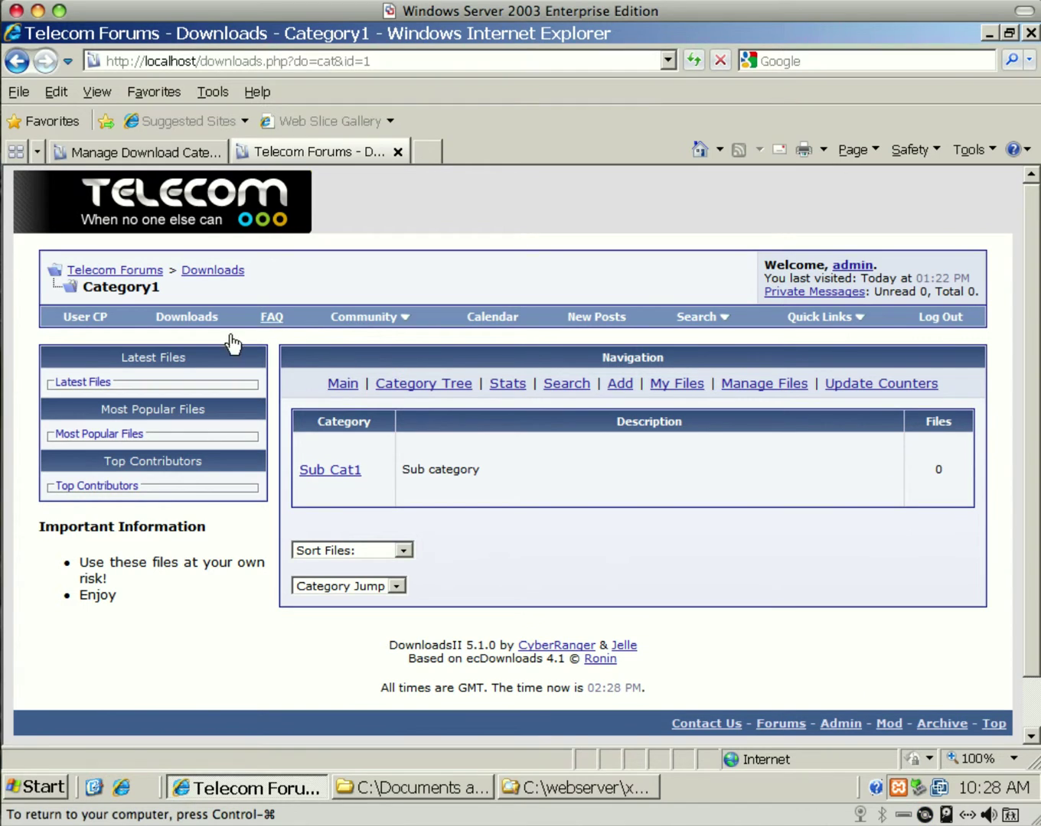
click(183, 320)
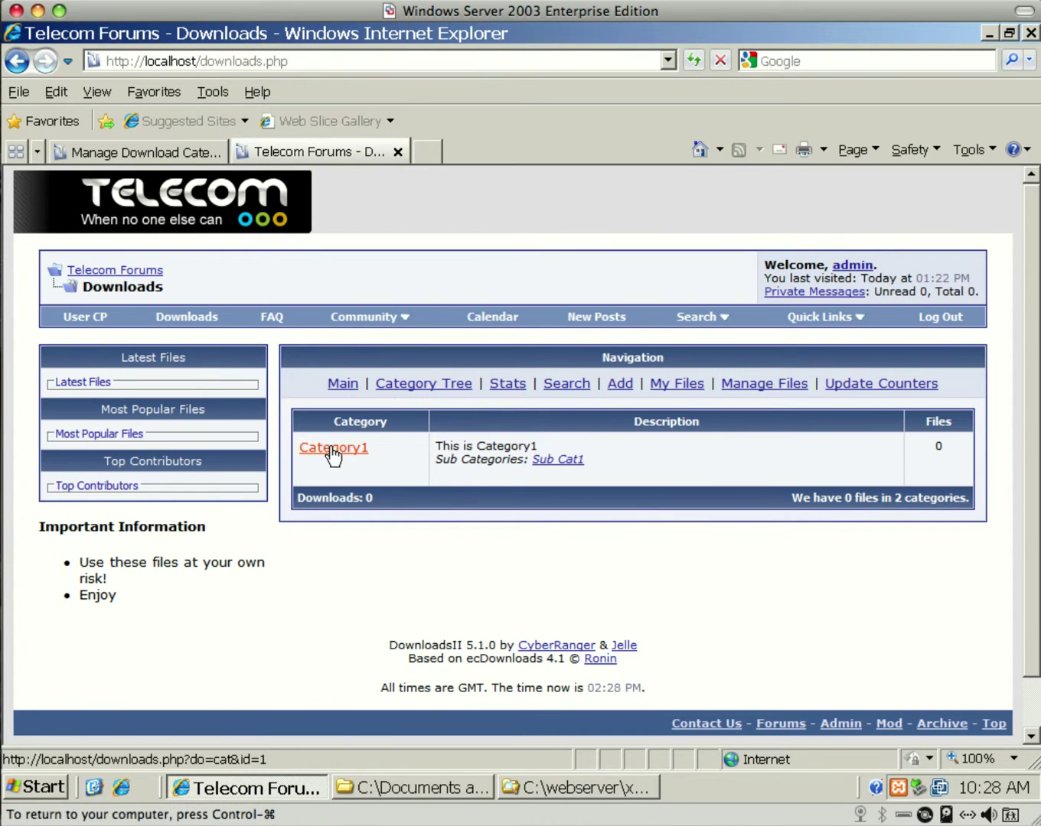
Enter category 1 in the Administrators usergroup's DownloadsII category field and save the usergroup
click(112, 153)
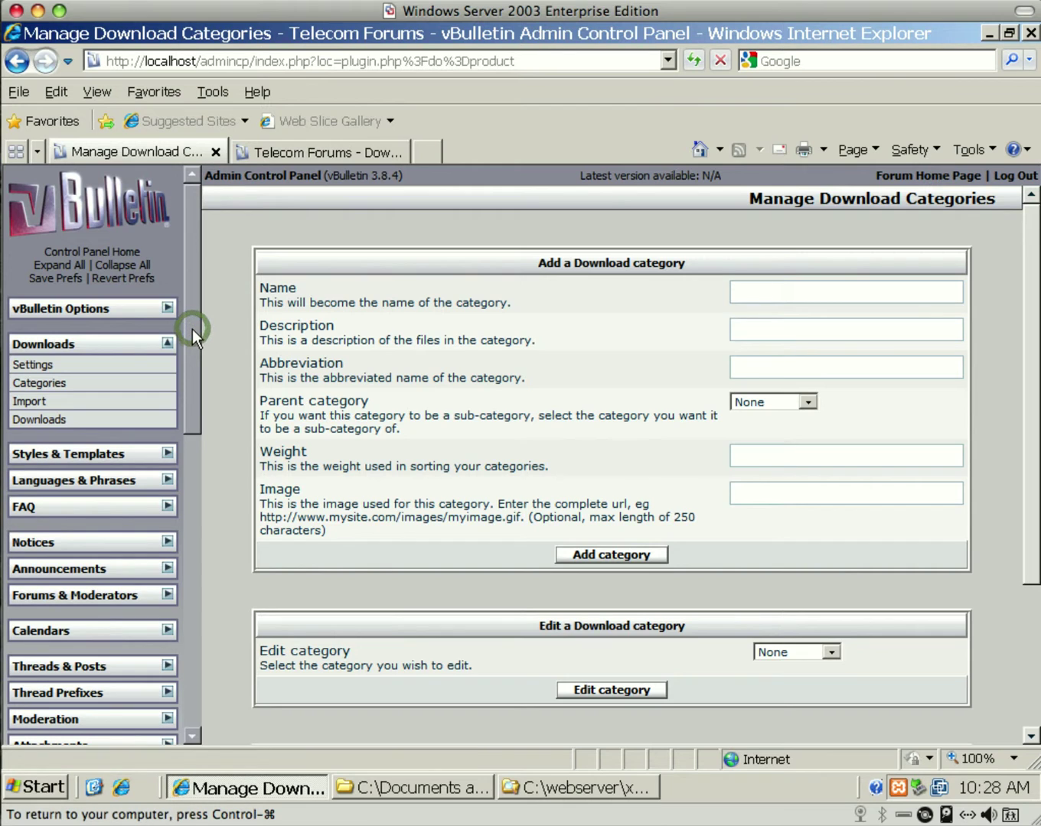
drag(192, 330, 174, 528)
click(91, 369)
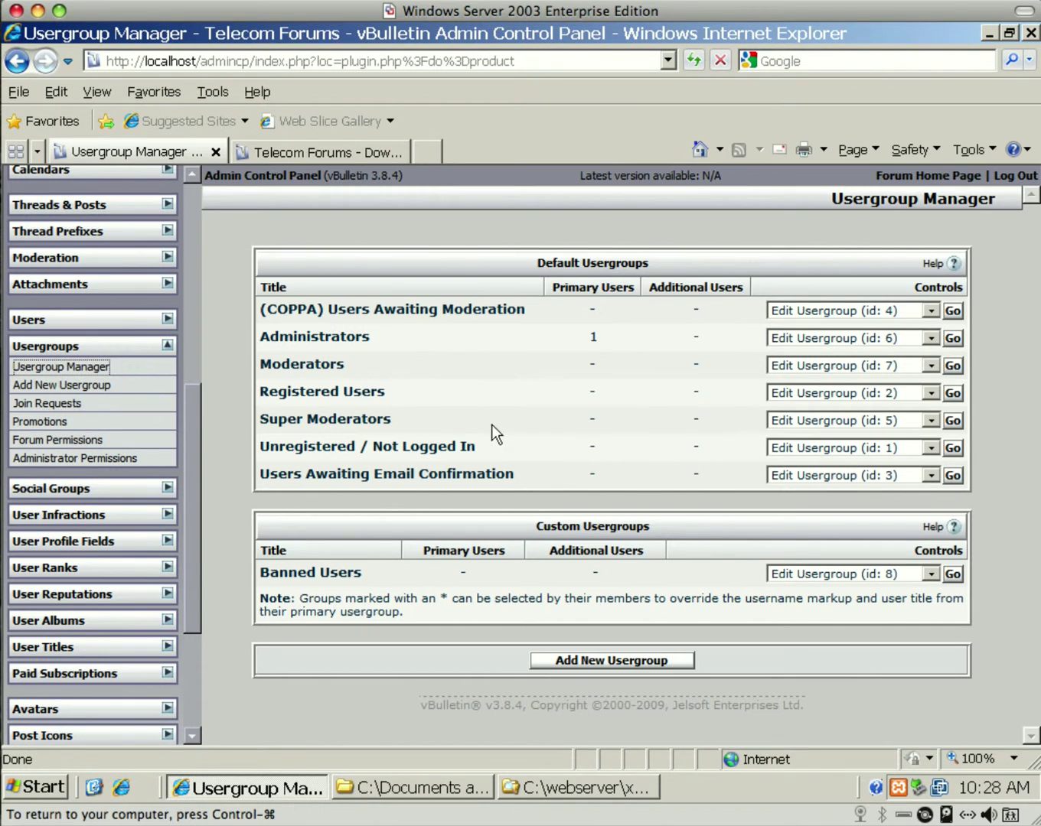
click(952, 338)
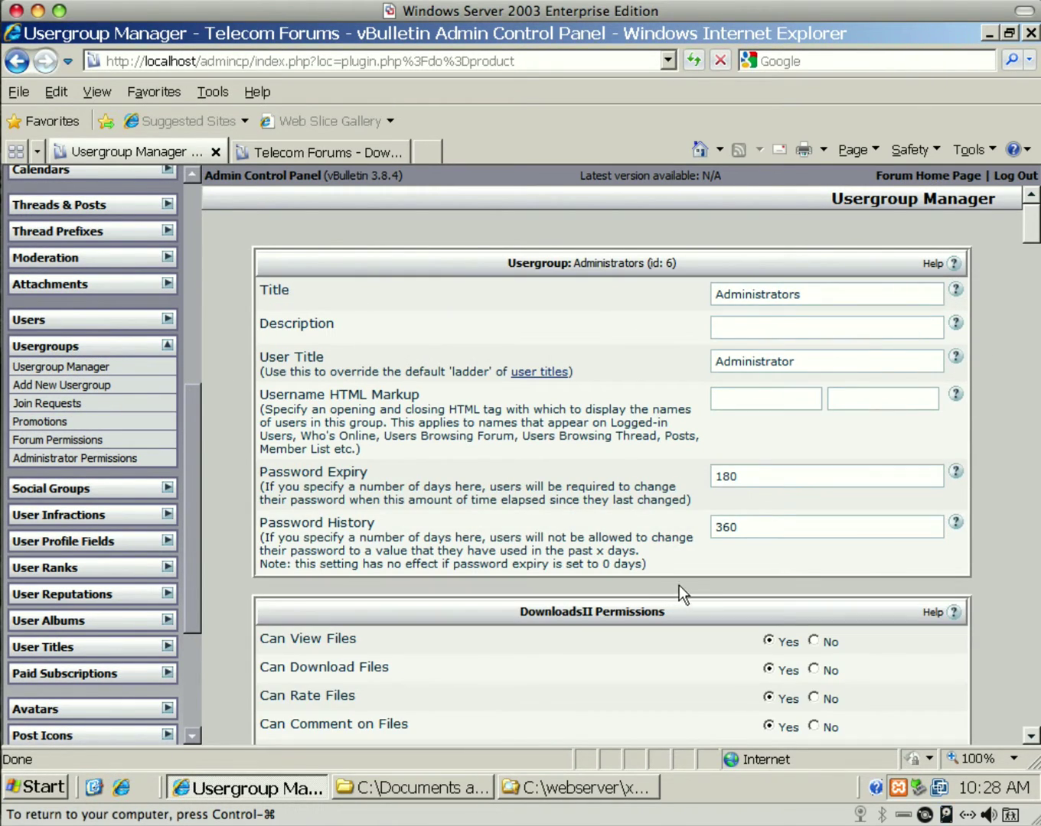
scroll(681, 585, down, 10)
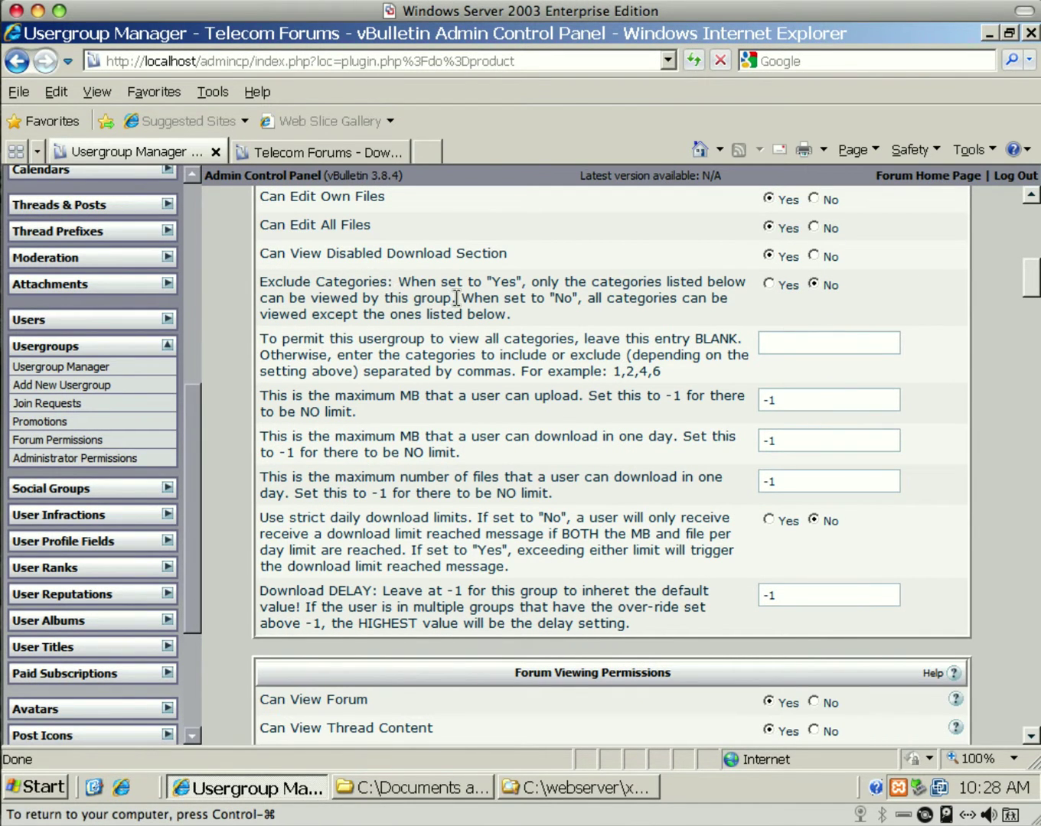
click(784, 335)
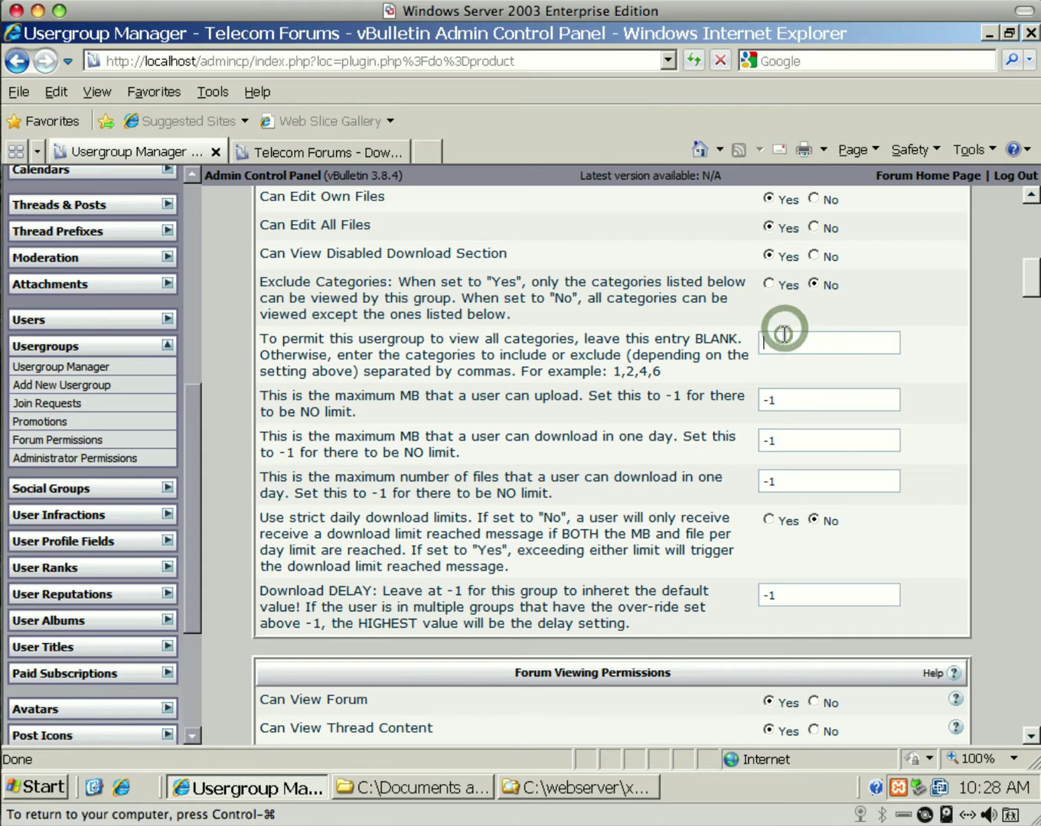
text(1)
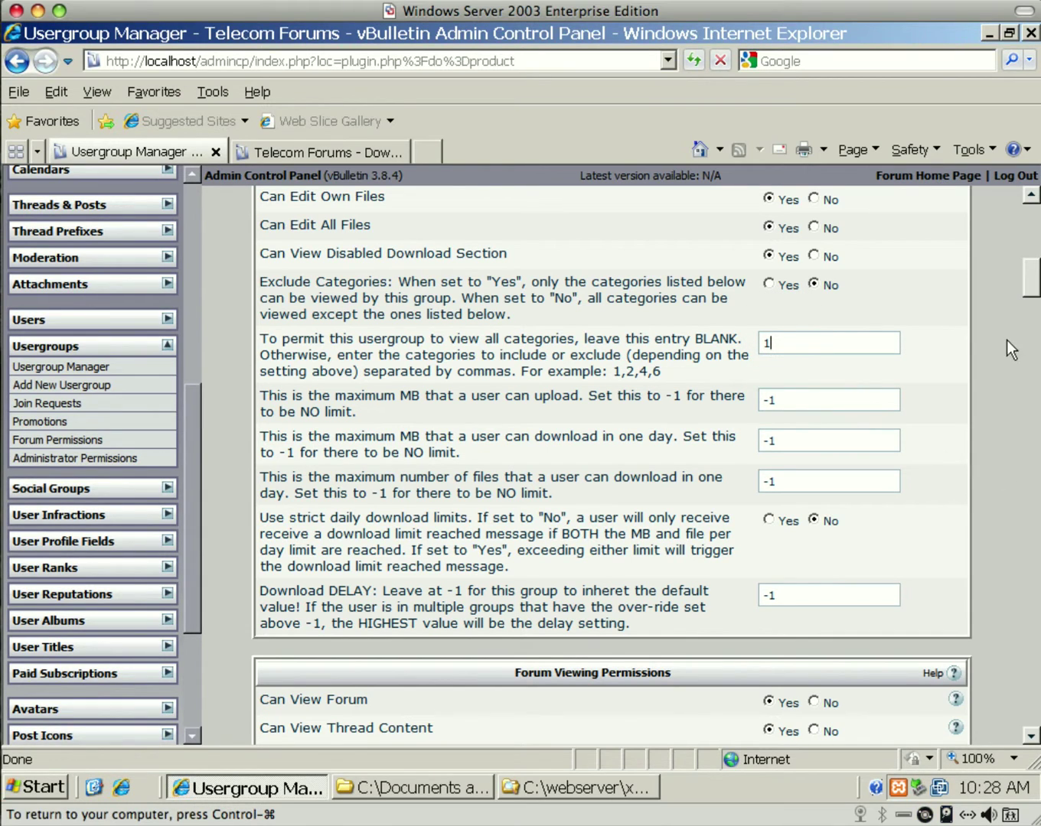
drag(1028, 284, 1002, 722)
click(580, 694)
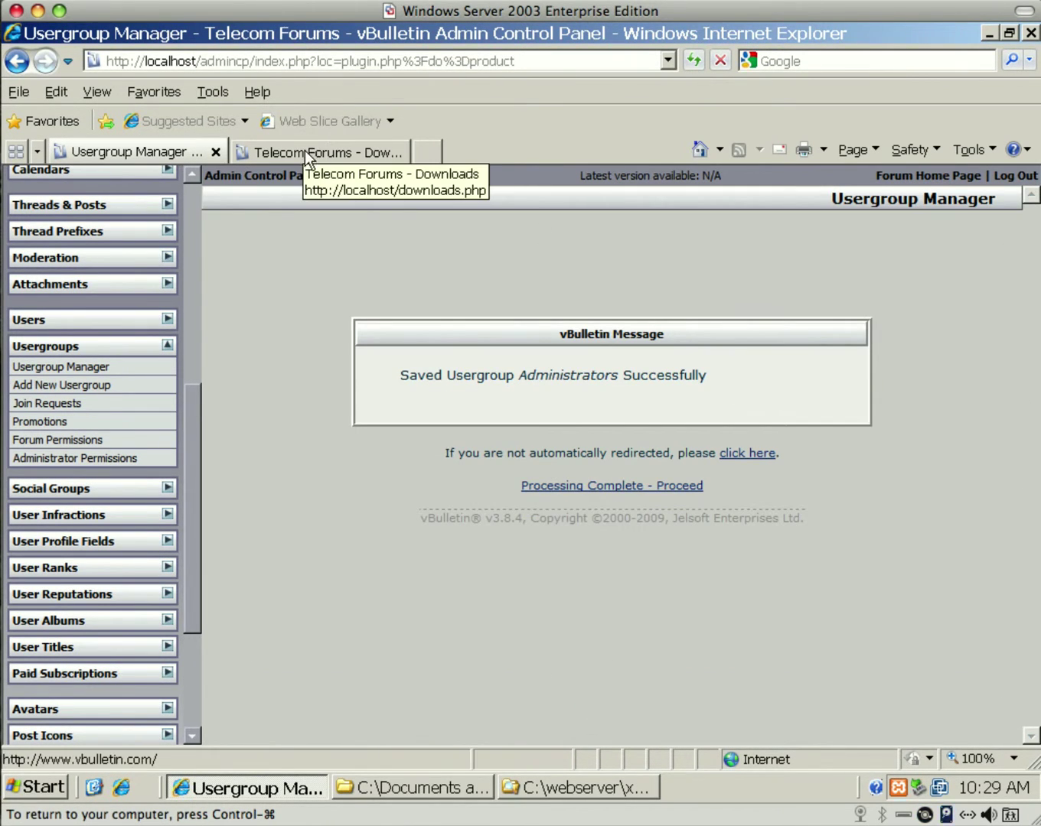
click(306, 150)
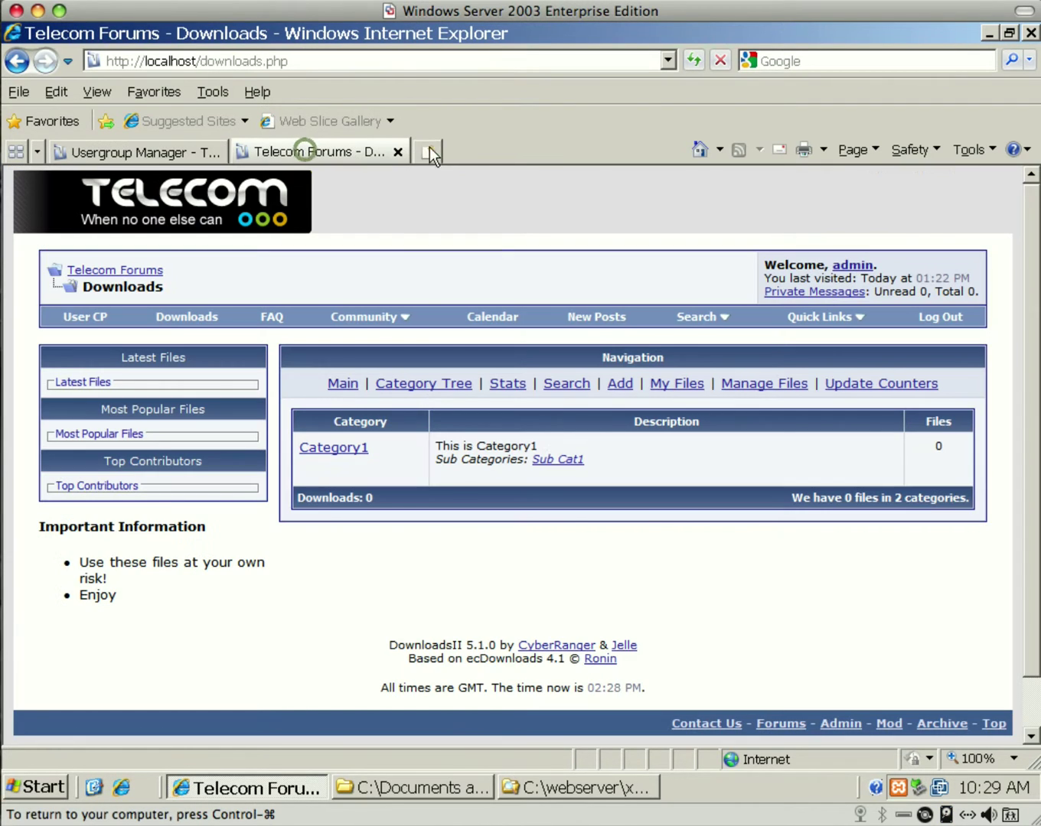
click(193, 325)
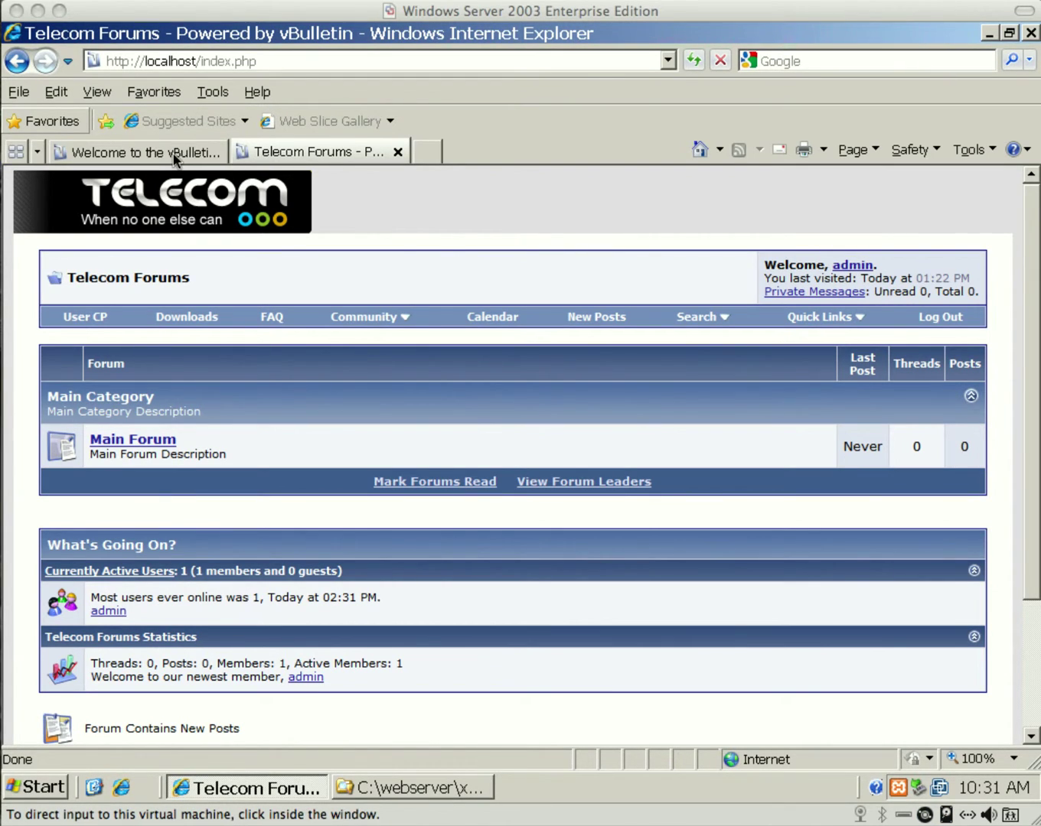
click(269, 321)
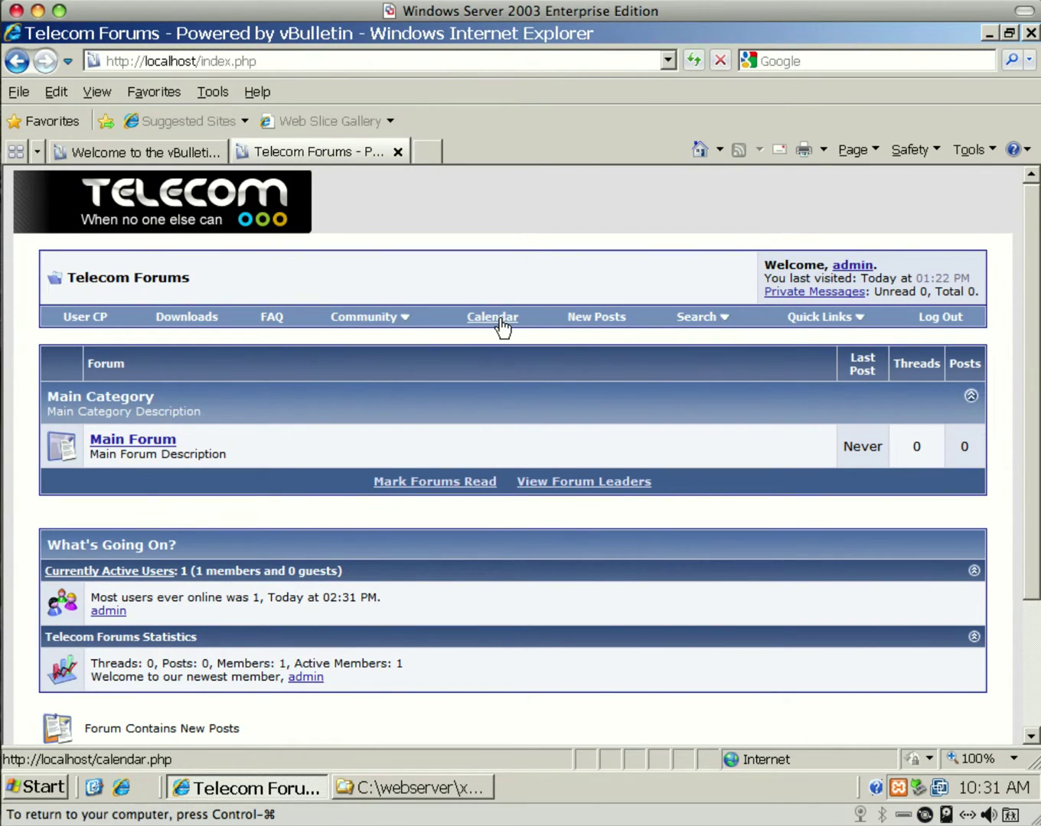
Open the FAQ Manager in the admin panel to review the existing FAQ items
click(137, 152)
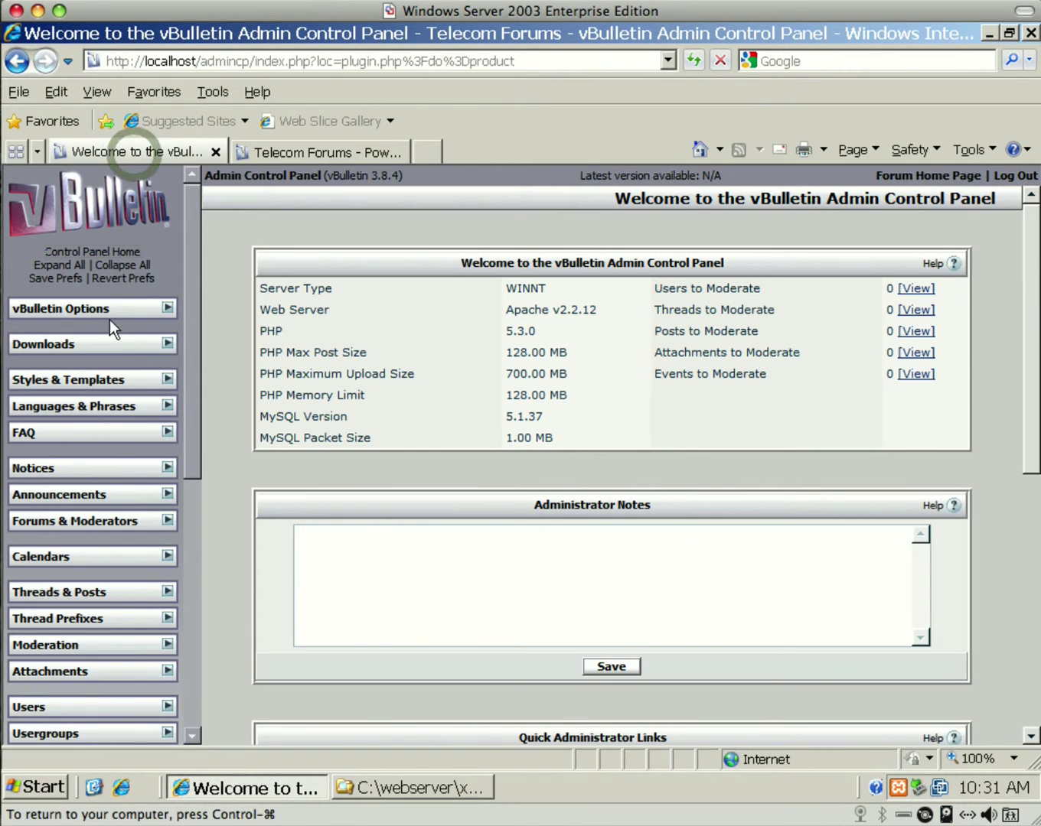
click(169, 434)
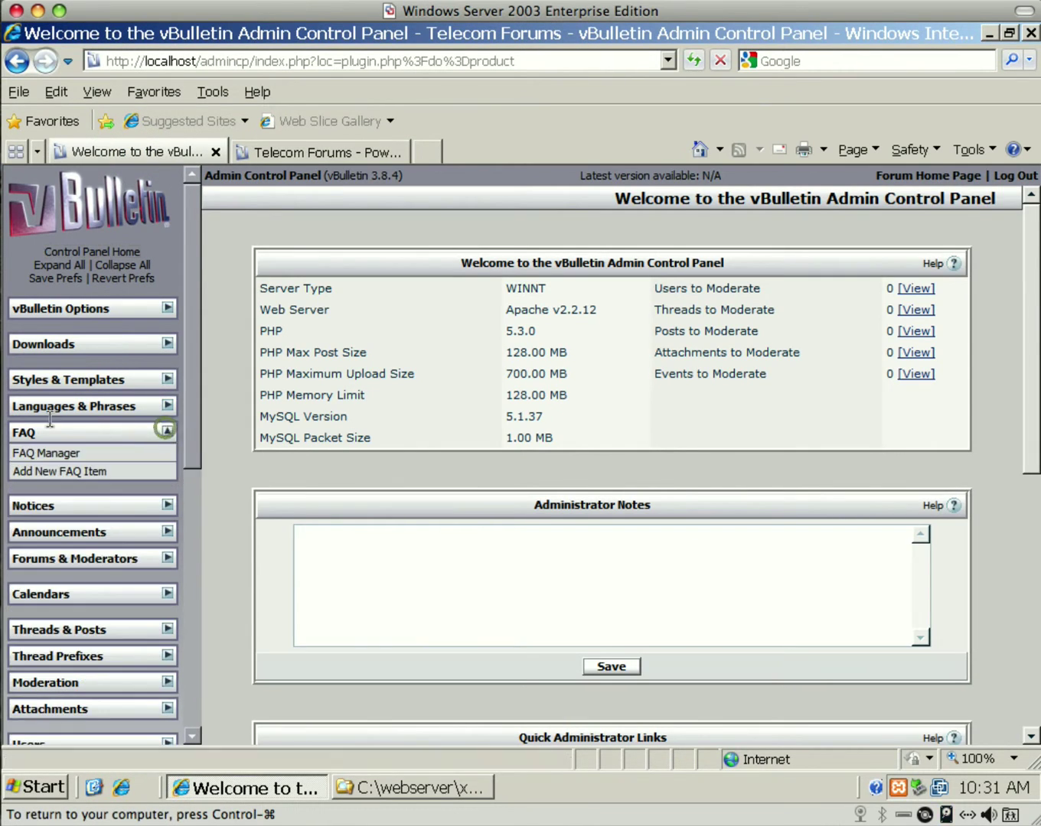
click(45, 453)
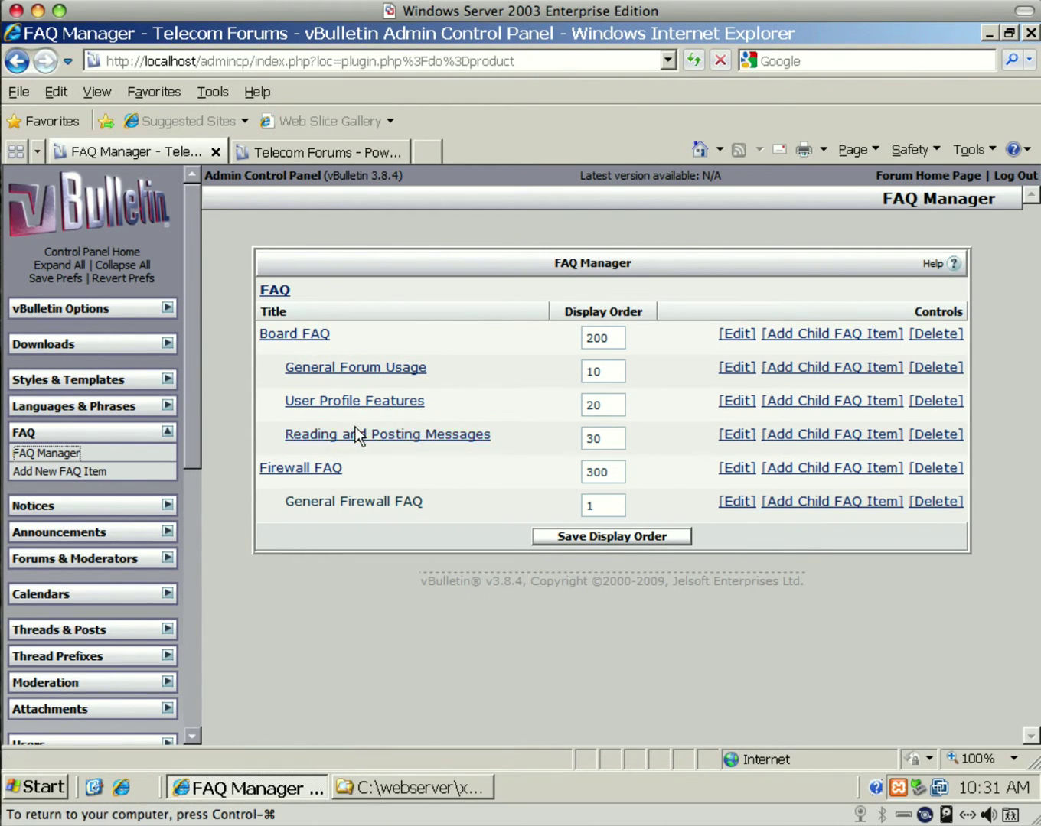
Inspect the blank Add New FAQ Item form, leaving Parent FAQ at No Parent FAQ Item
click(61, 472)
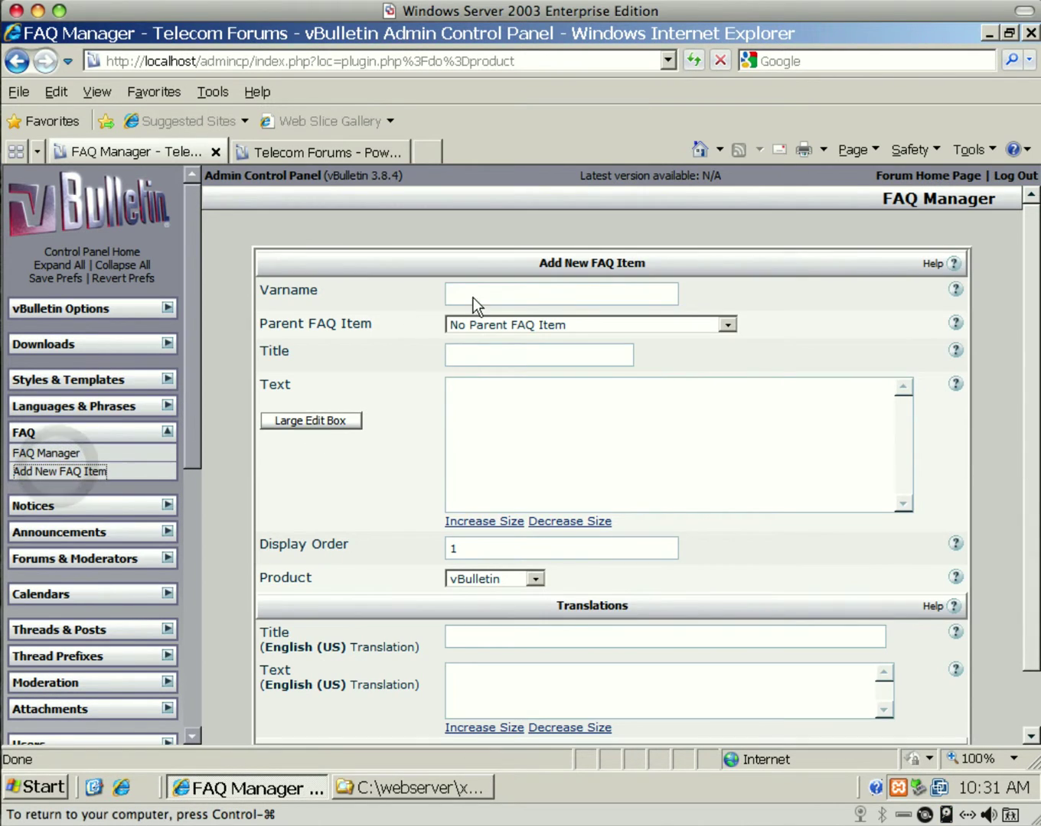
click(475, 294)
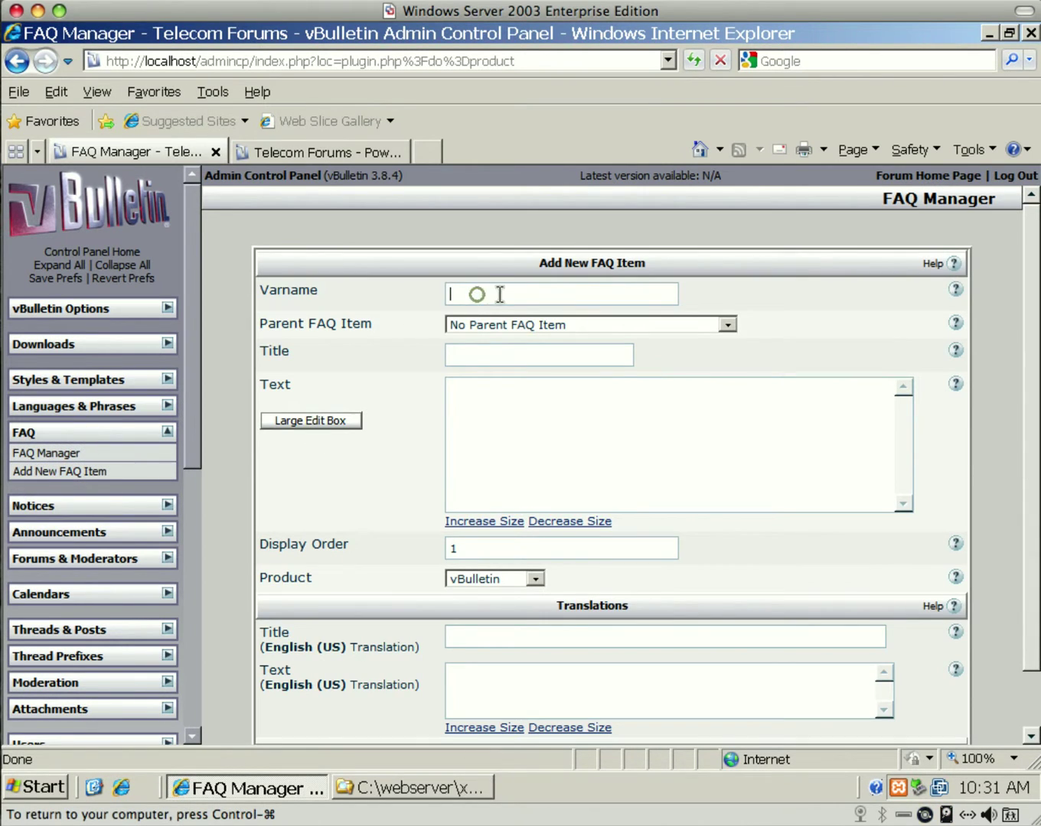
click(448, 297)
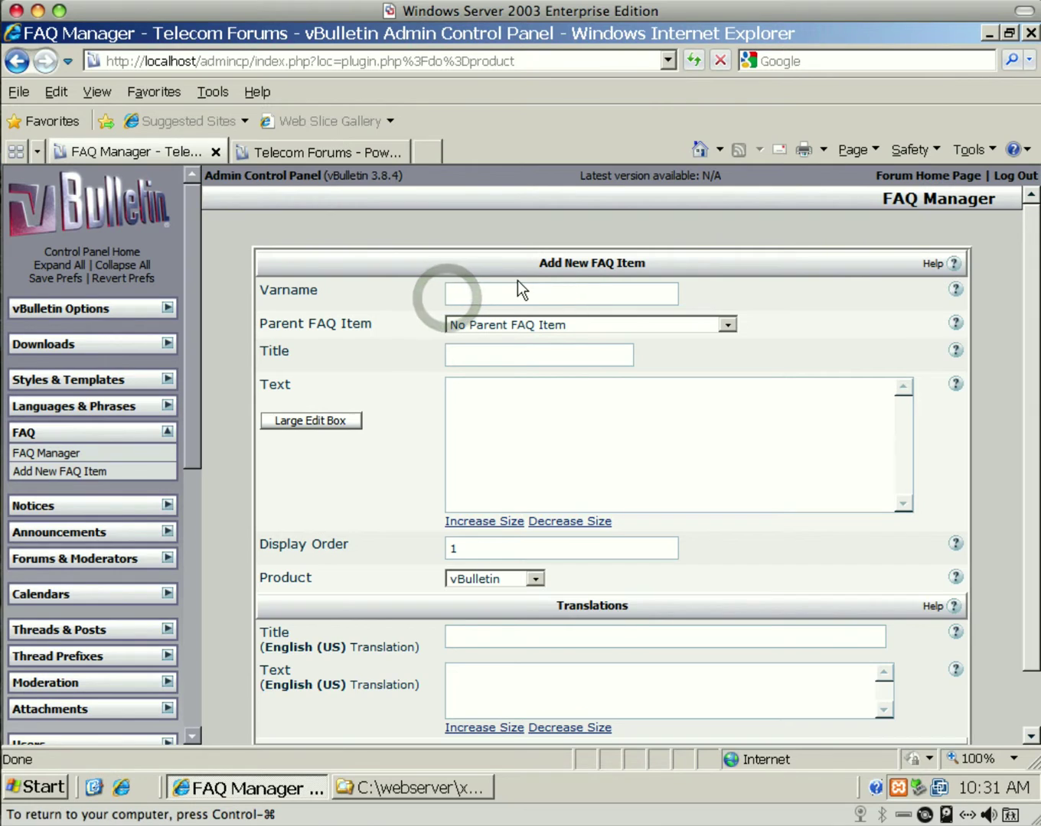
click(454, 355)
click(530, 424)
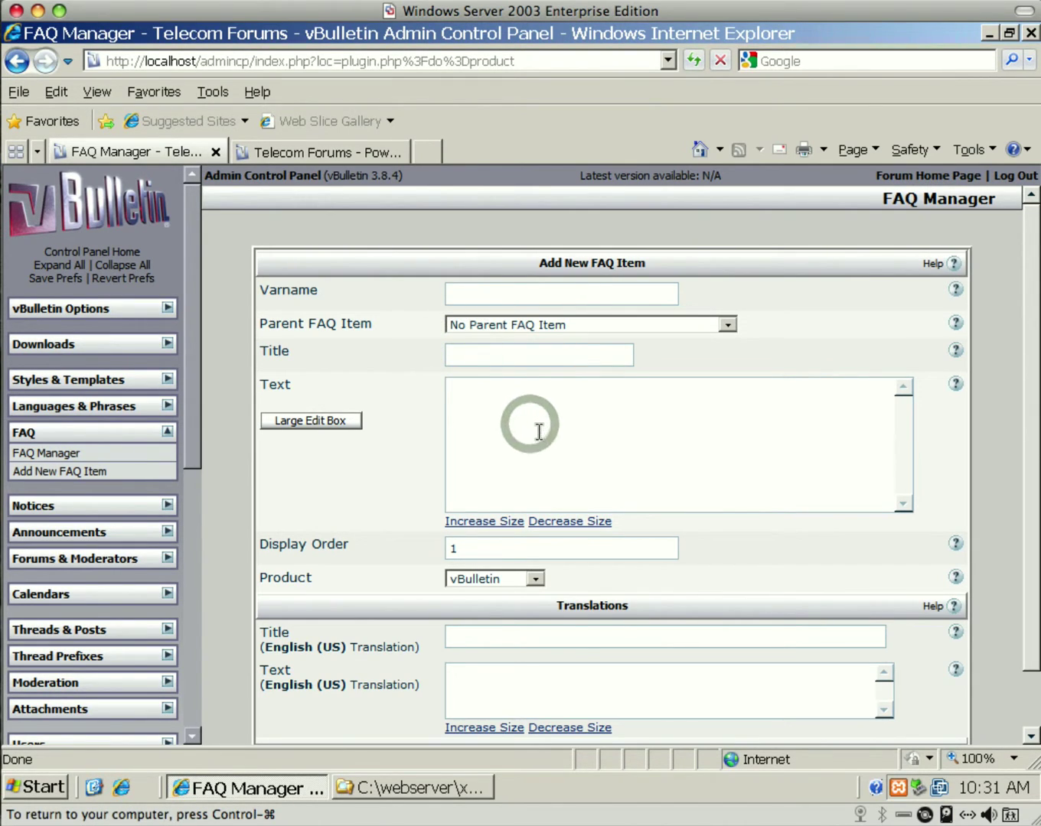
click(719, 326)
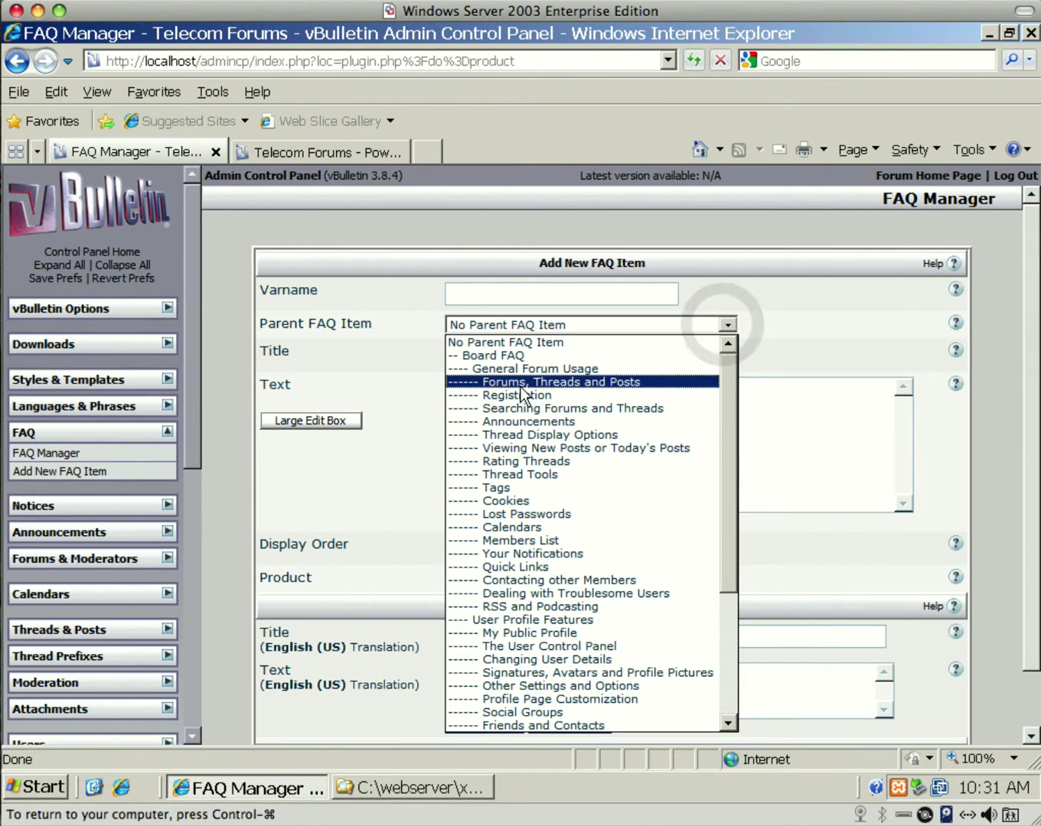
click(422, 380)
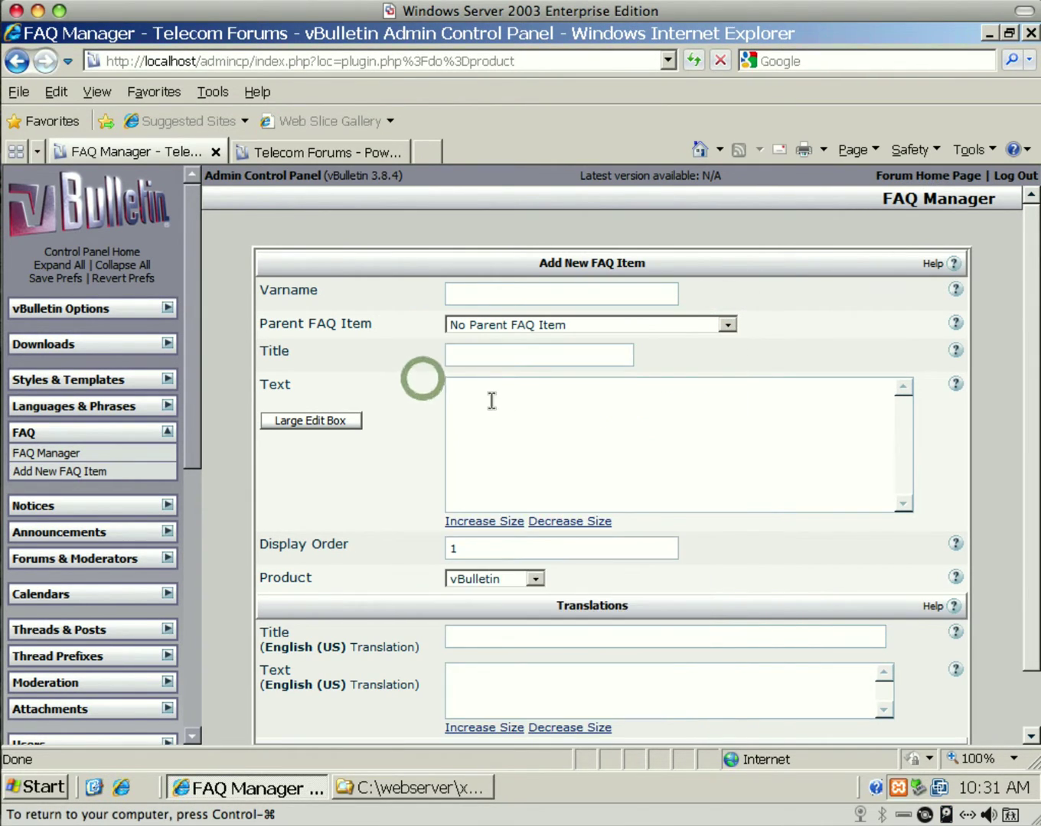
click(491, 400)
click(629, 435)
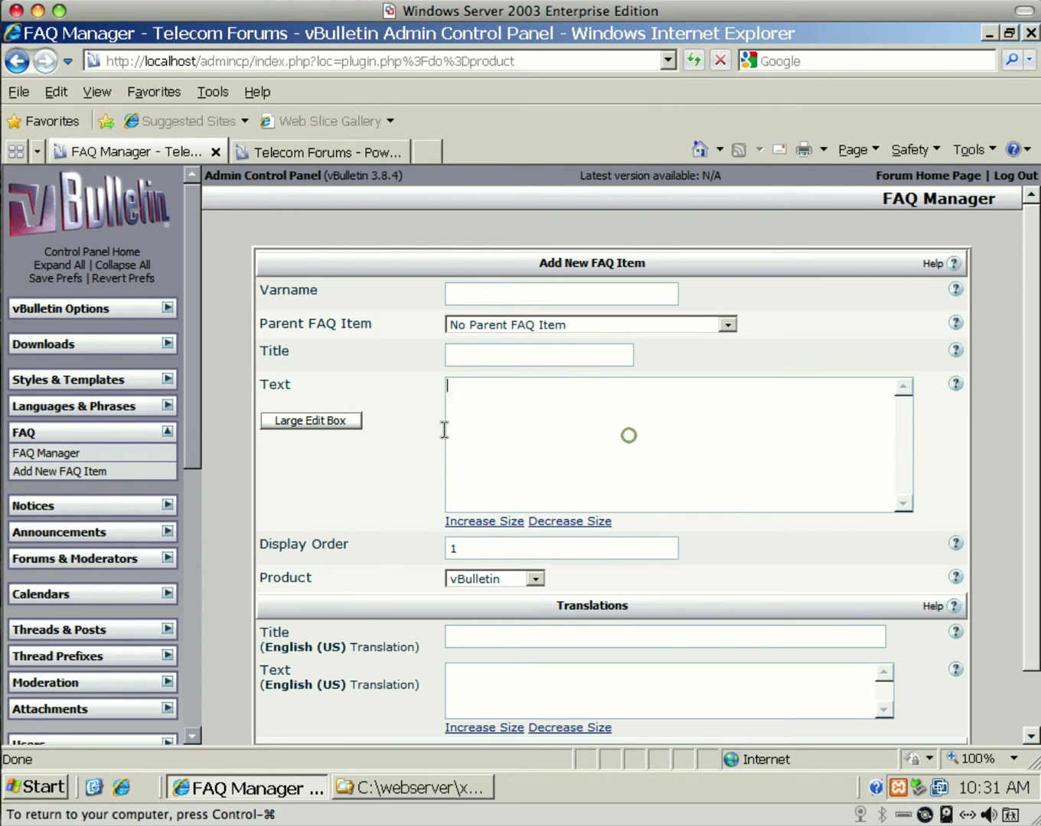
click(163, 433)
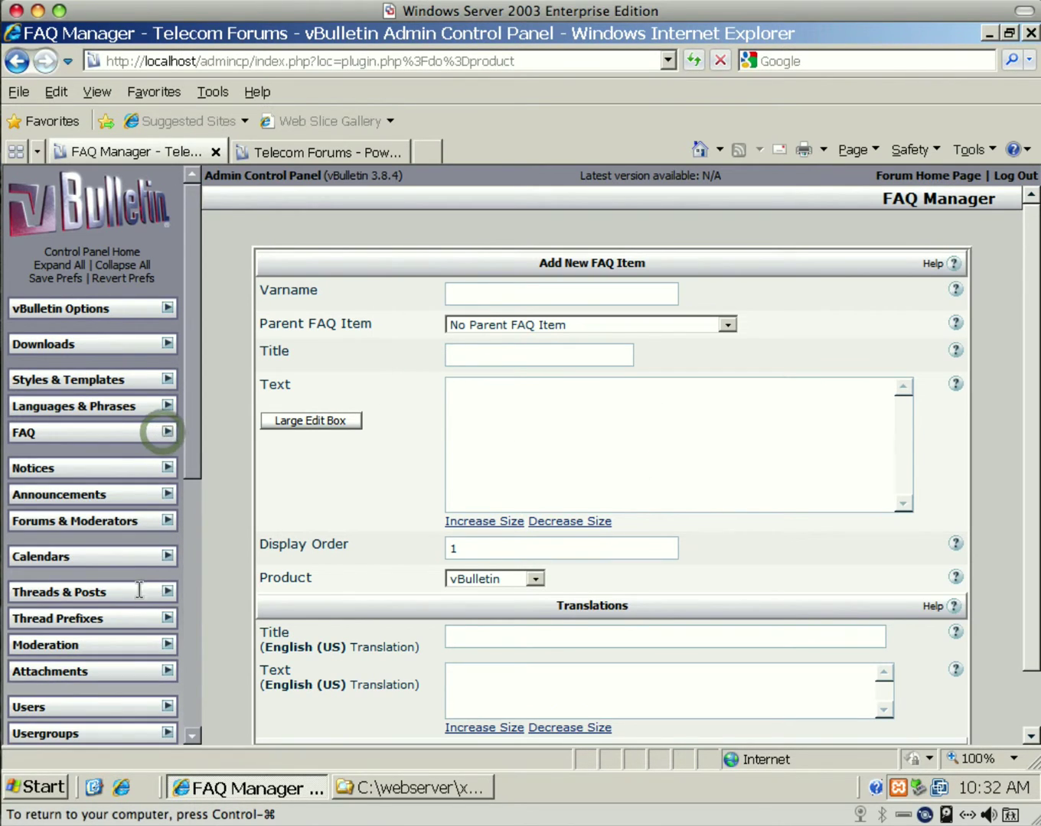
click(167, 554)
Review the Default Calendar, Administrators' calendar permissions, and the empty Holidays list
click(106, 577)
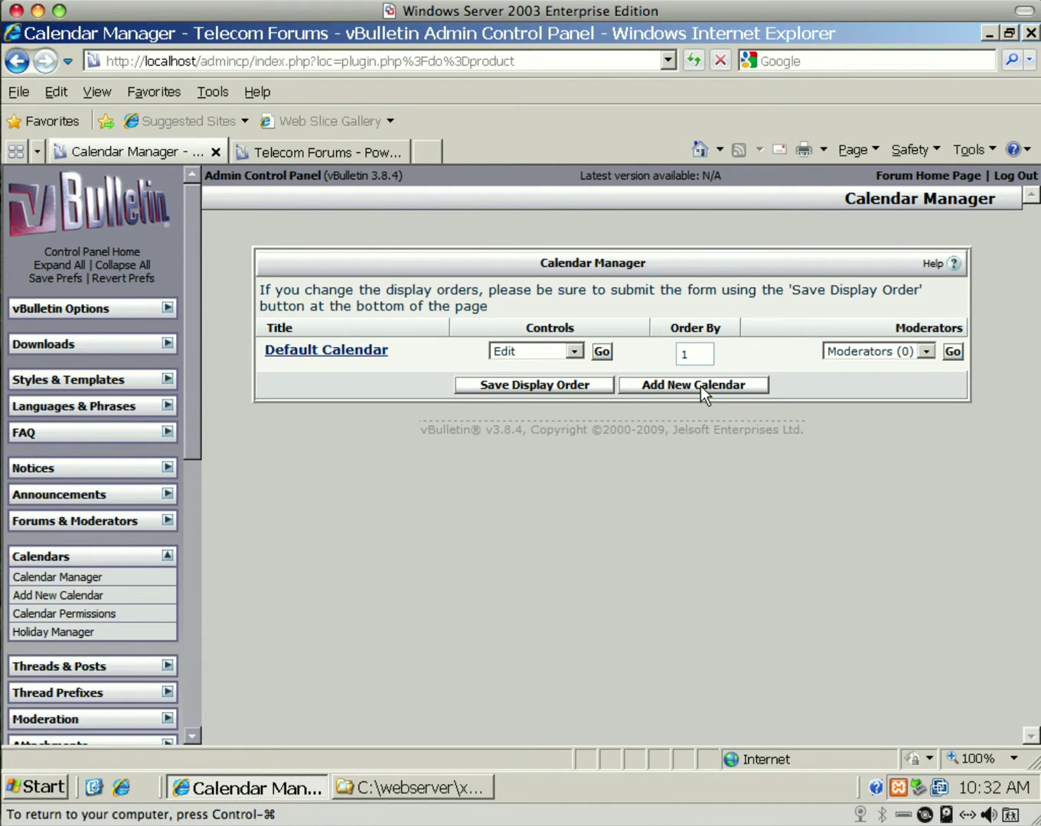
click(80, 613)
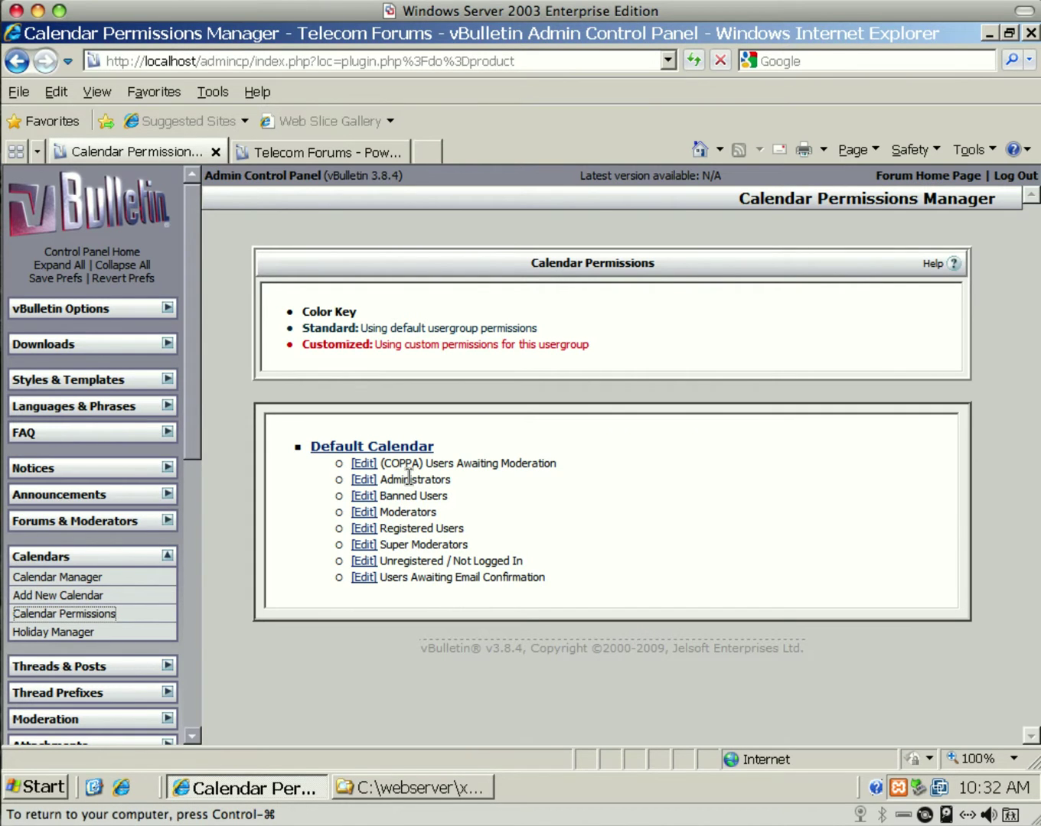
click(366, 480)
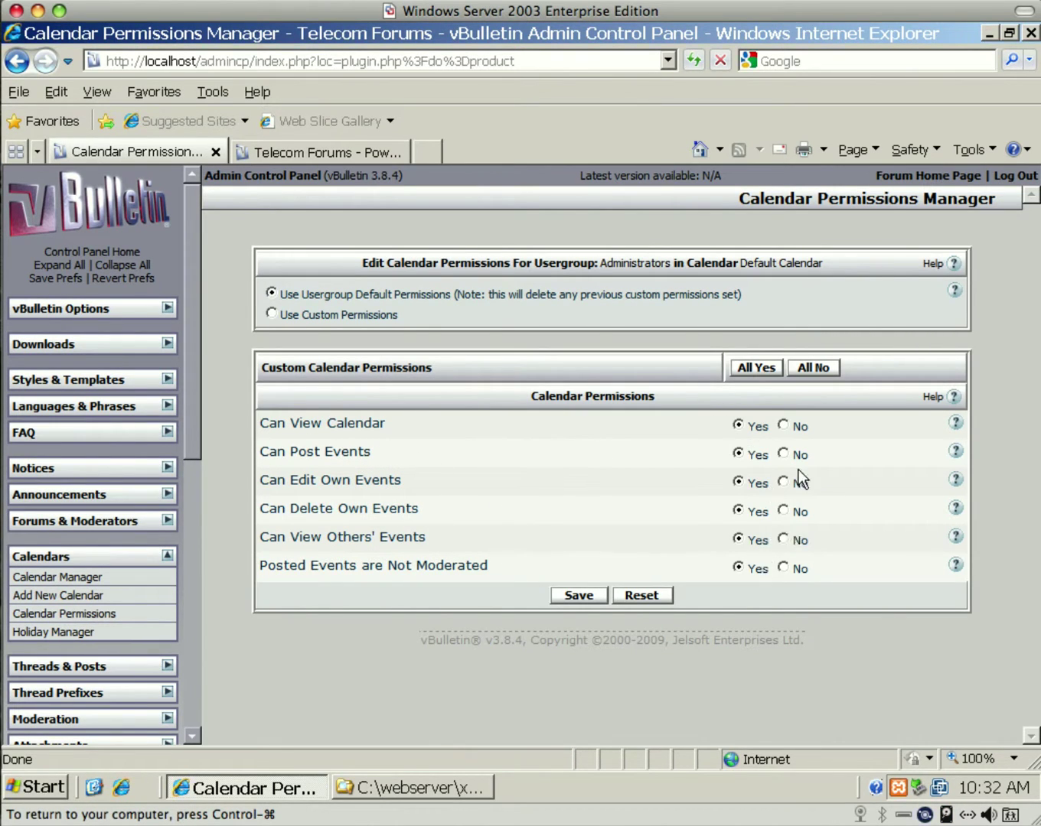
click(52, 632)
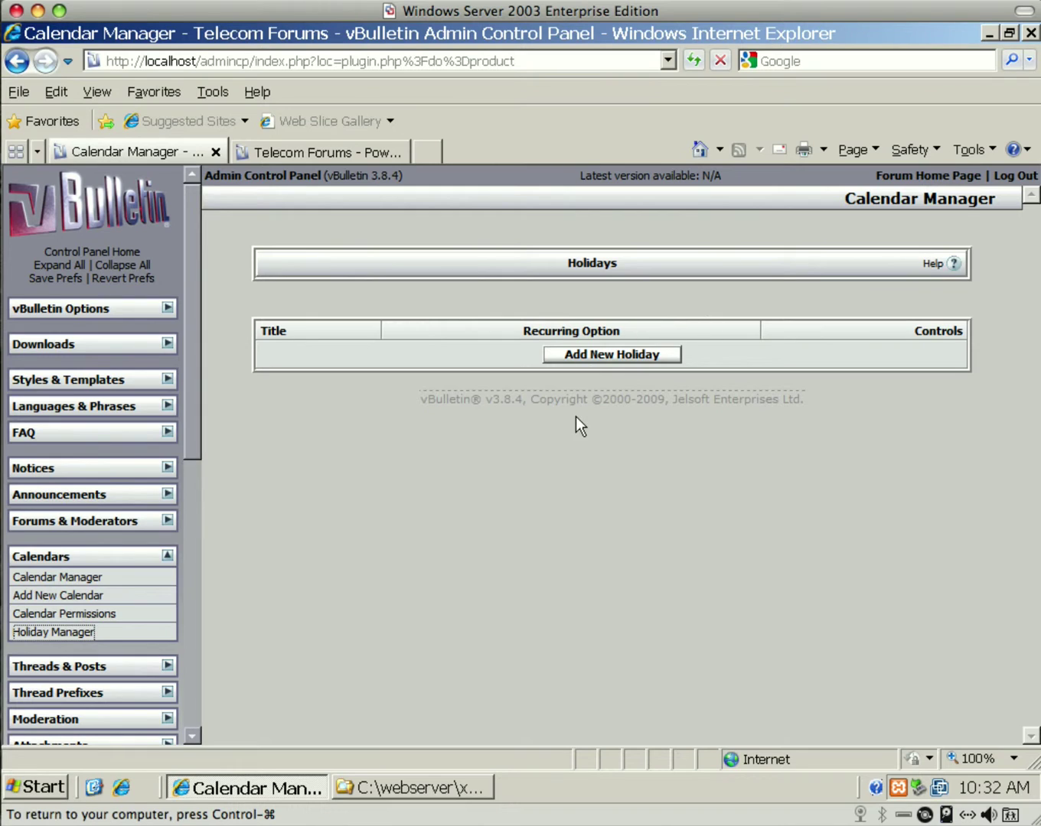
click(167, 555)
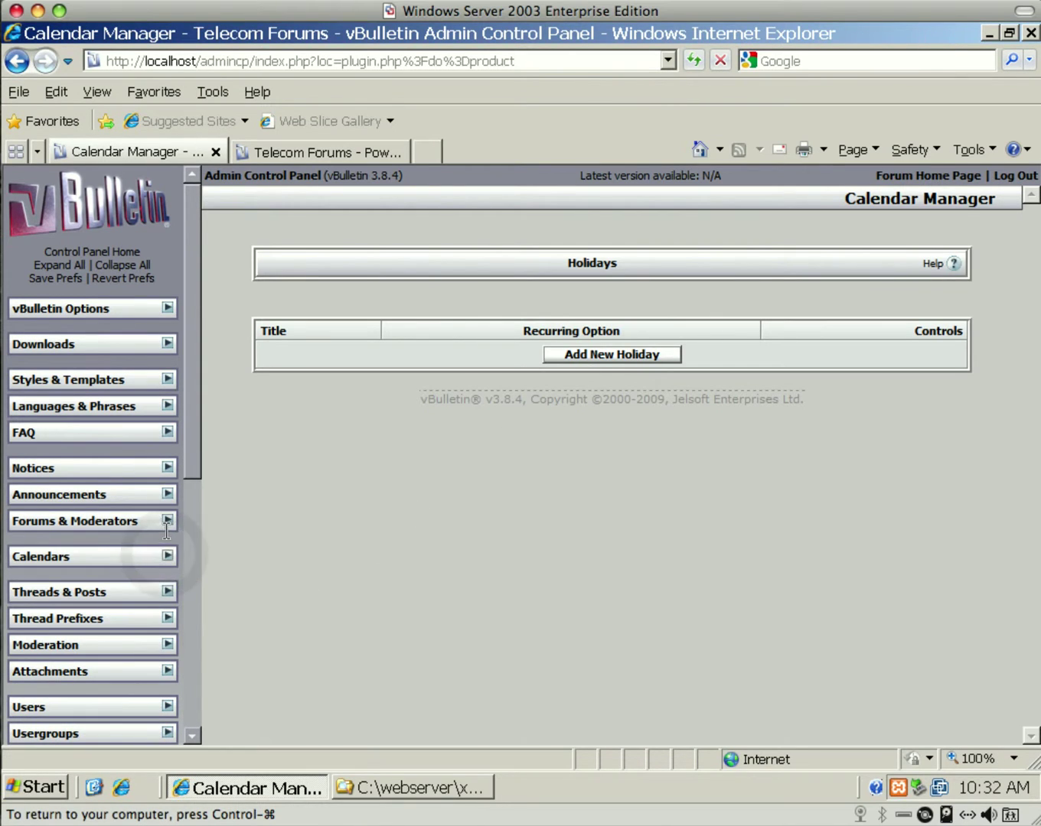
Review the Forum Manager, Forum Permissions, and the moderator list showing admin as super moderator
click(166, 522)
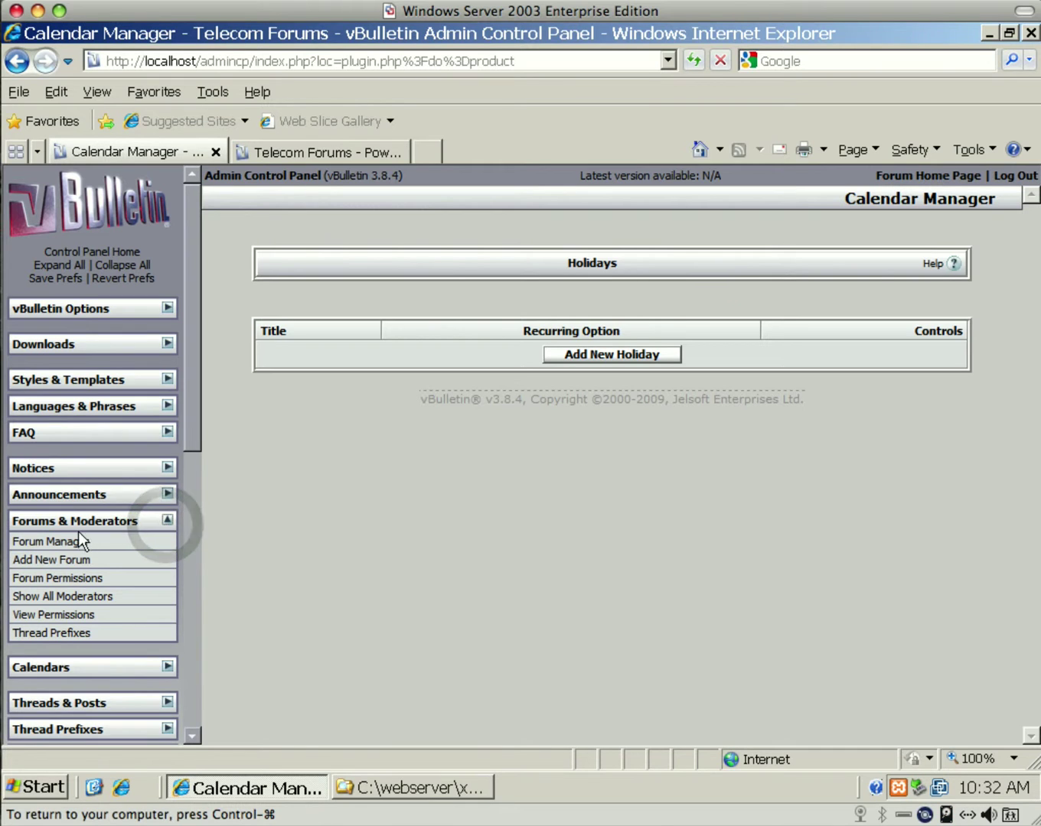
click(47, 539)
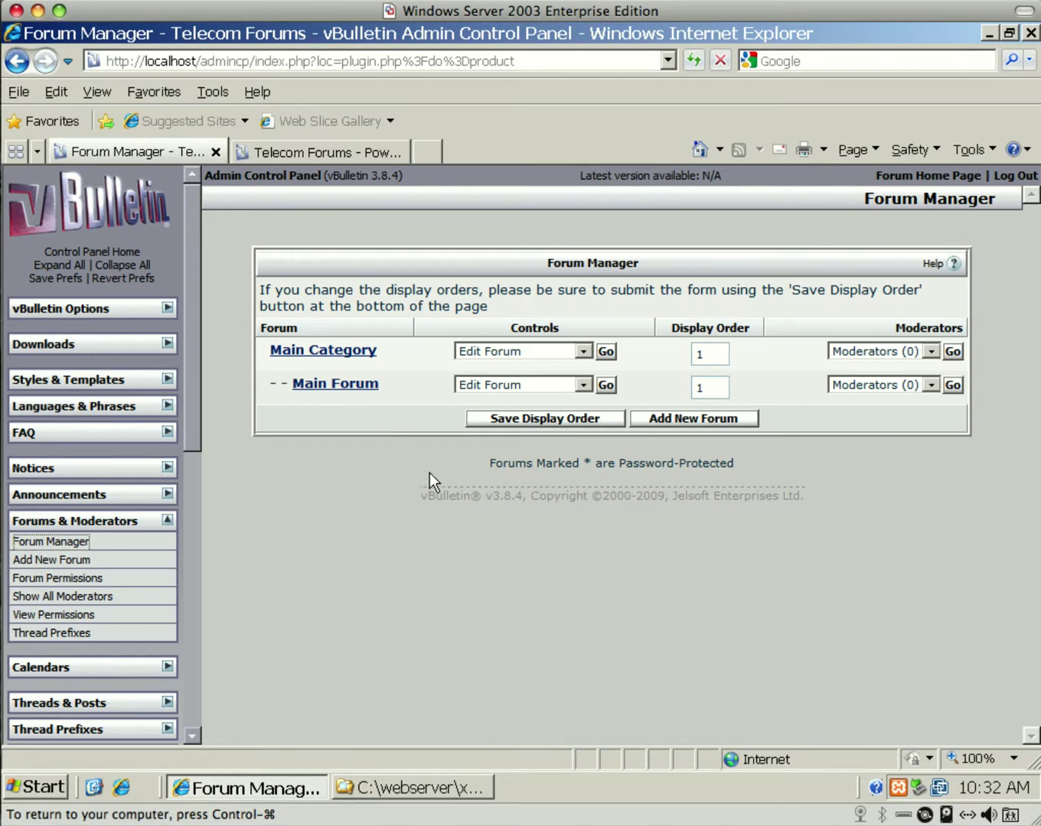
click(48, 581)
scroll(403, 615, down, 3)
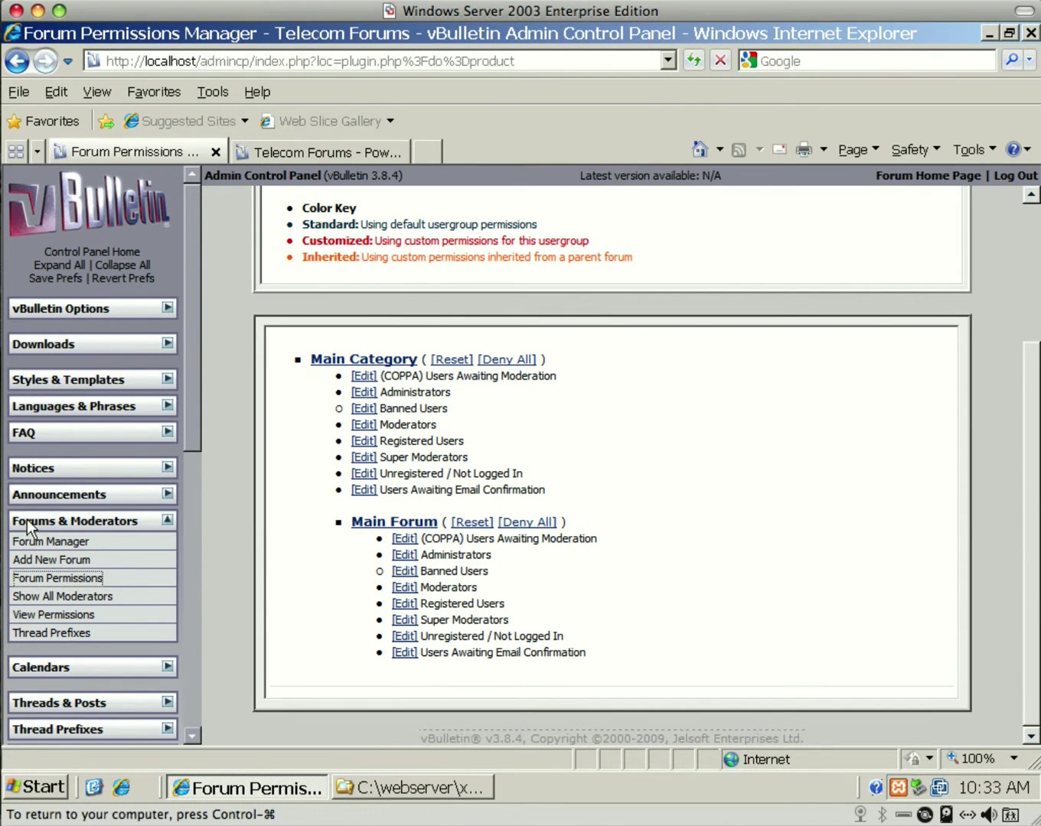
click(66, 596)
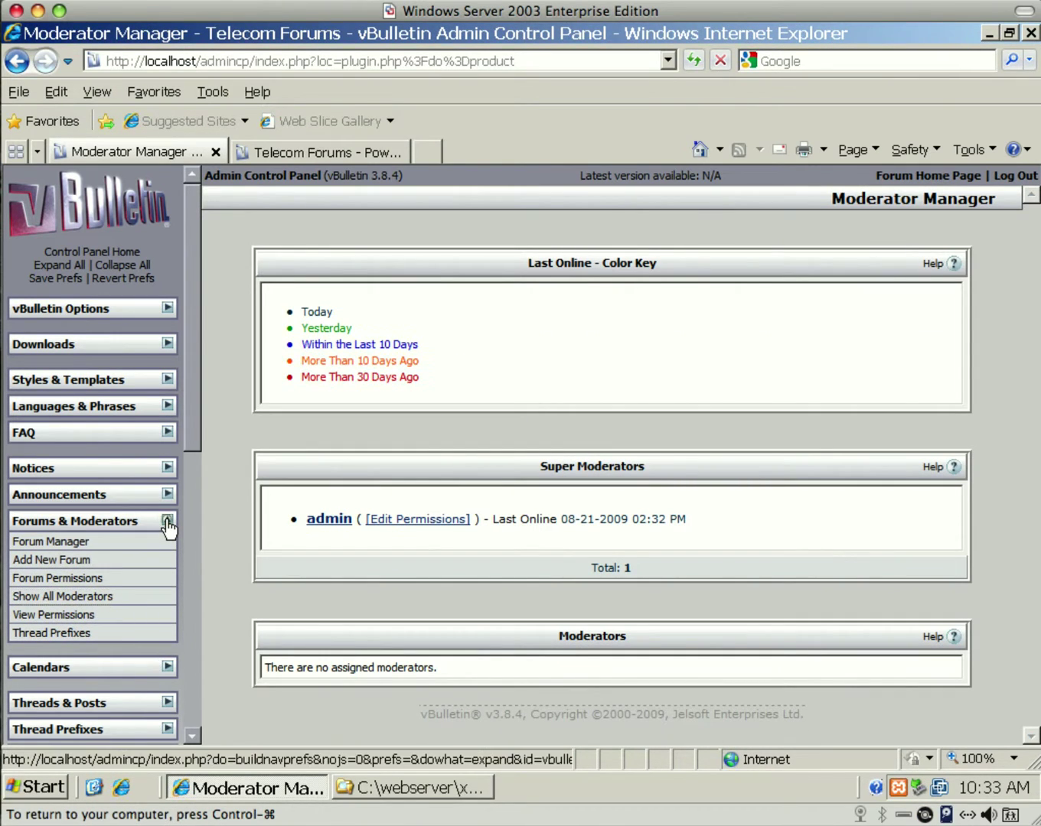
click(168, 523)
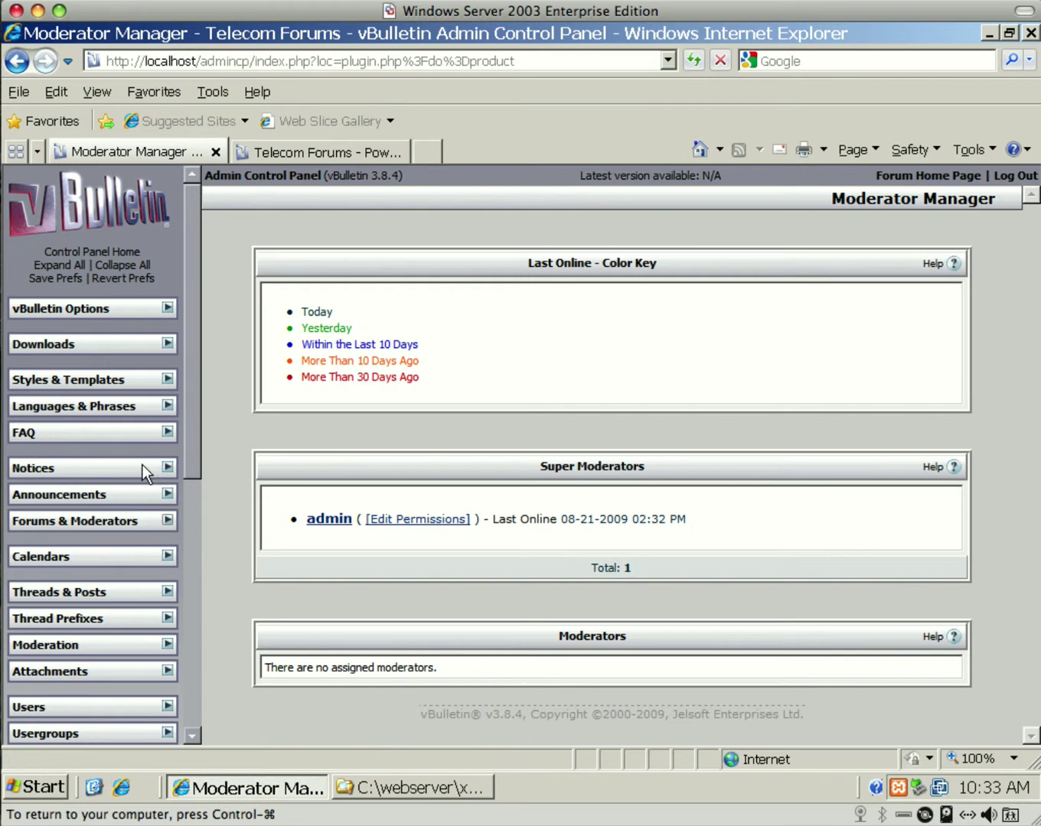
Open the vBulletin Options settings page and select the DownloadsII Options group
click(167, 307)
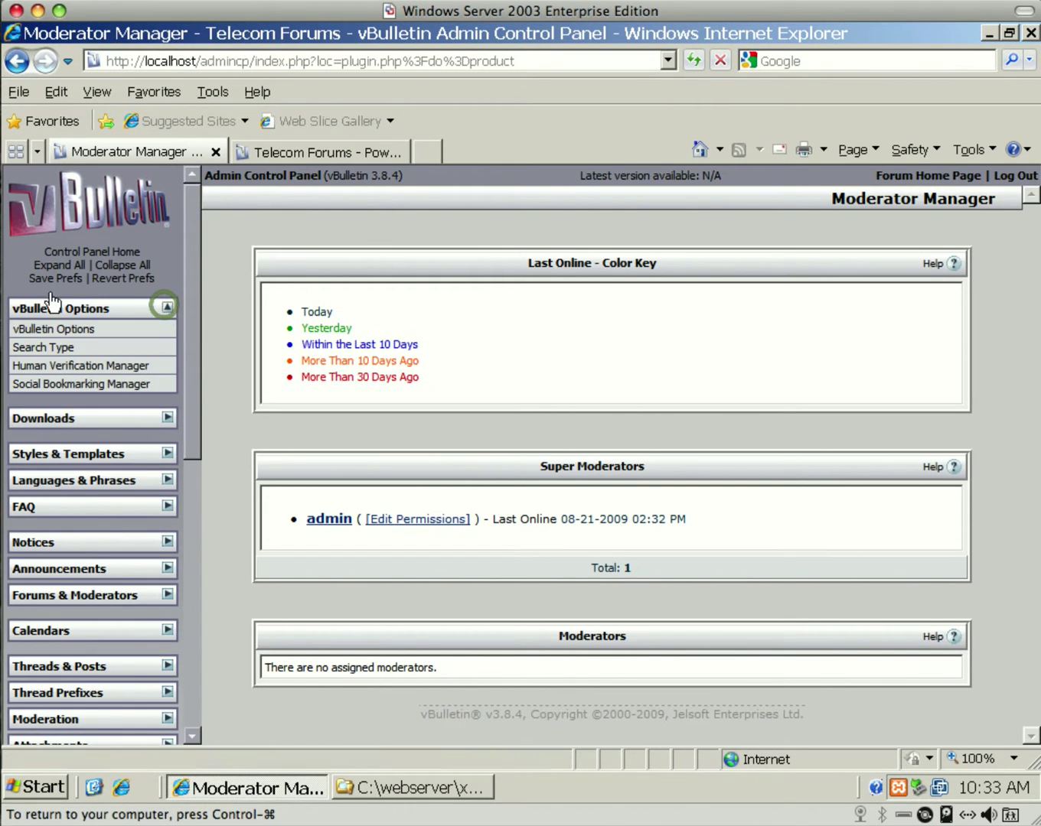
click(34, 331)
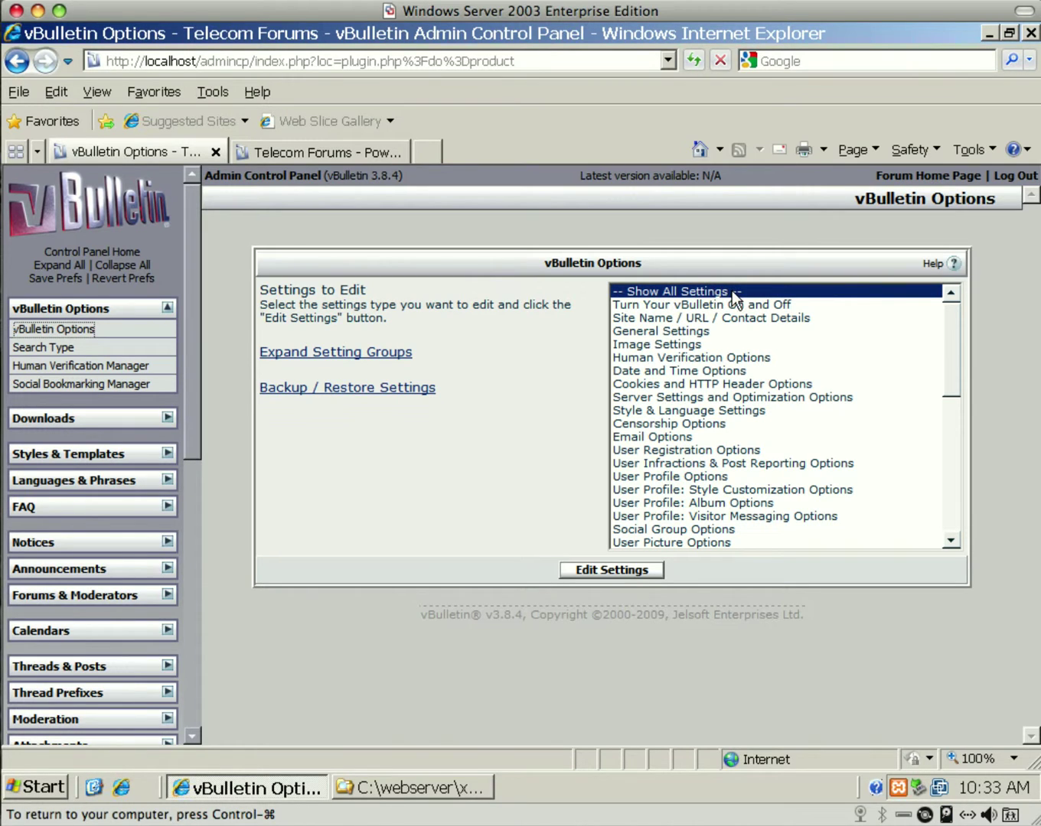
click(698, 449)
scroll(700, 451, down, 3)
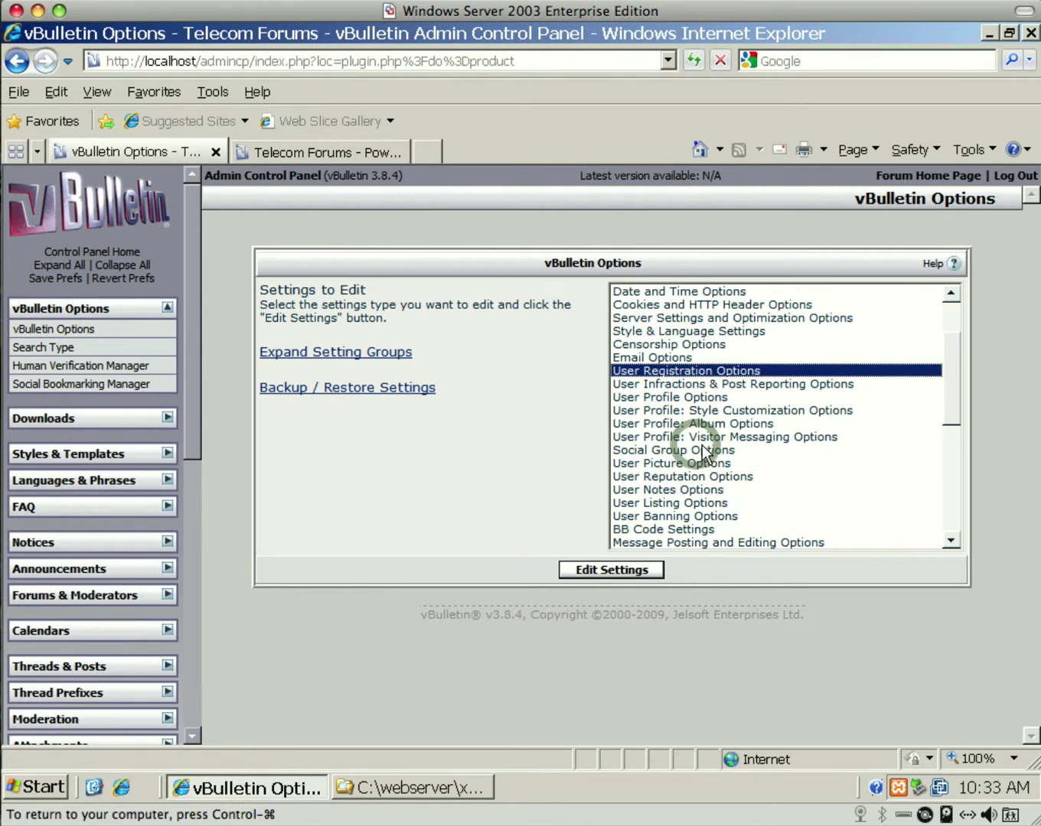
scroll(702, 452, down, 2)
scroll(702, 446, down, 4)
click(712, 539)
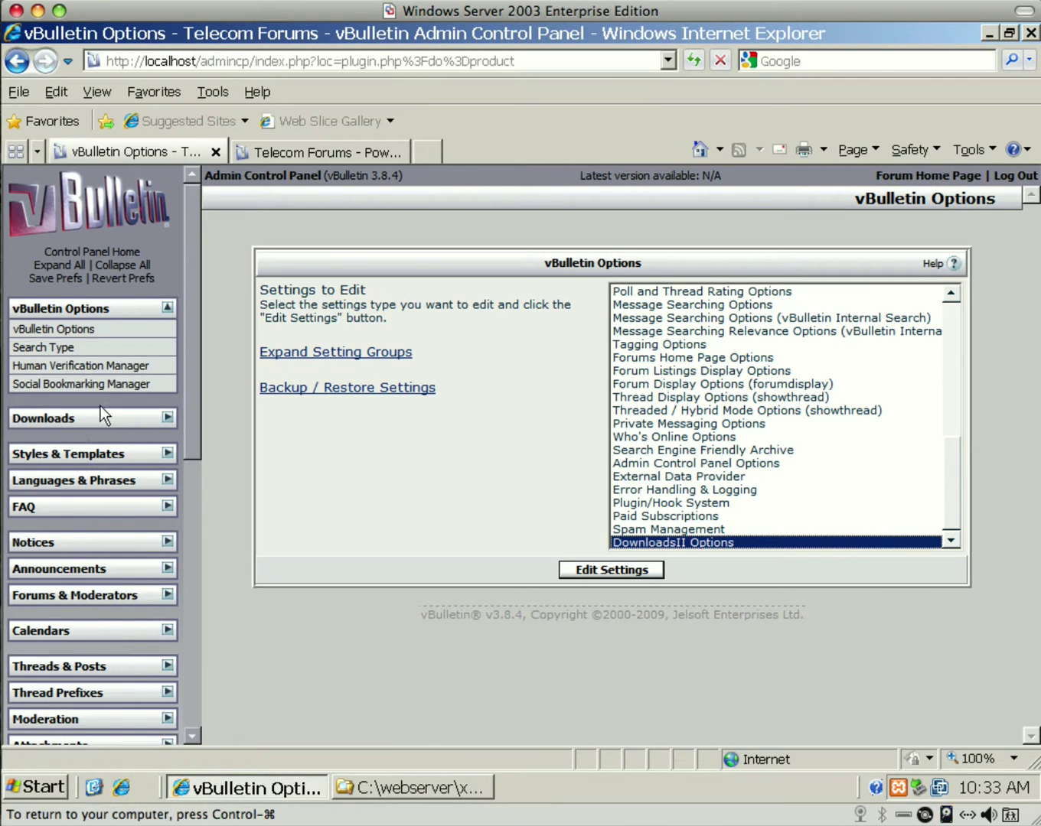
scroll(654, 436, up, 9)
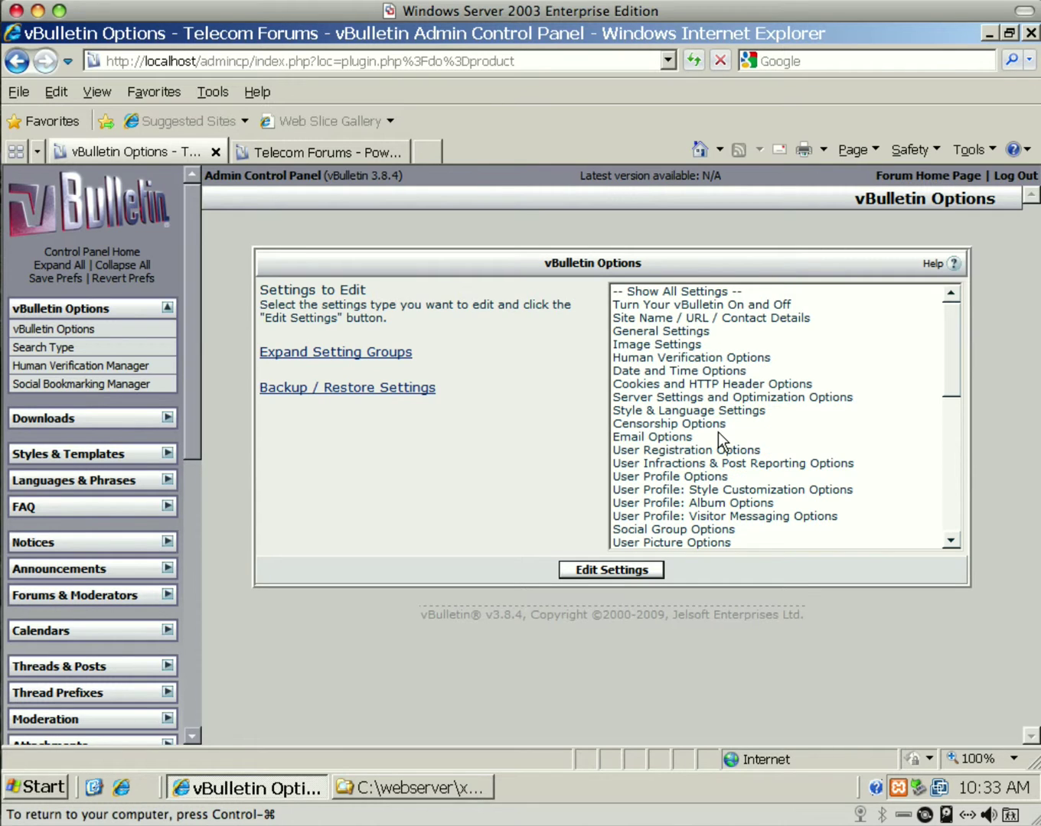